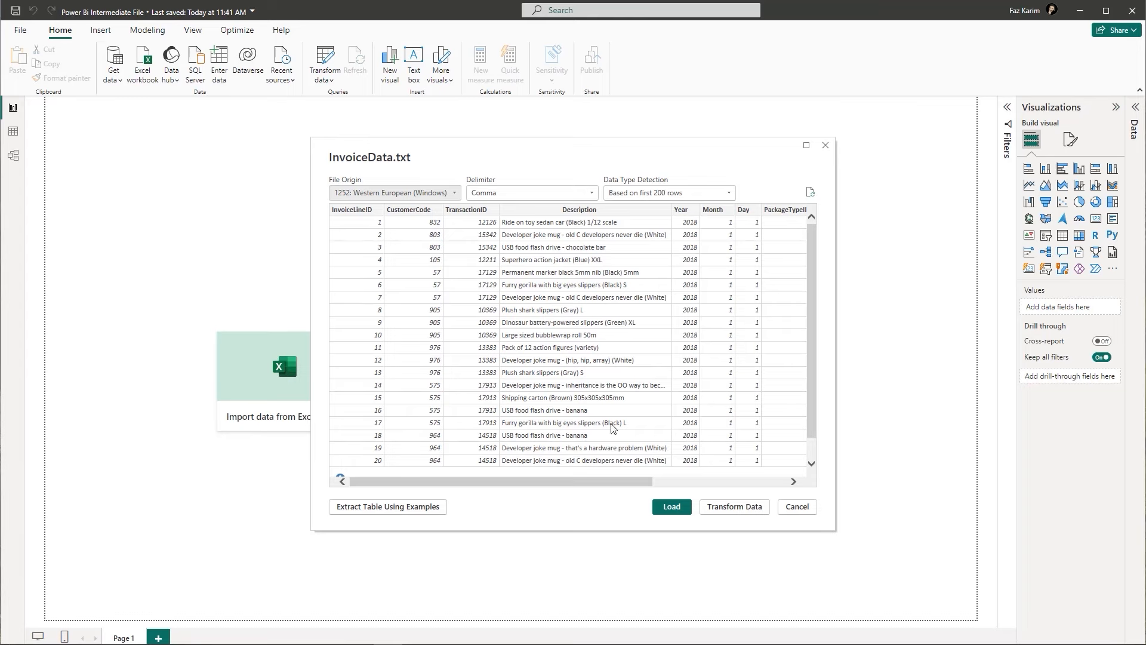
# Step: Open the InvoiceData.txt import for transformation and review its Description, Year, Month and Day columns
pyautogui.click(723, 509)
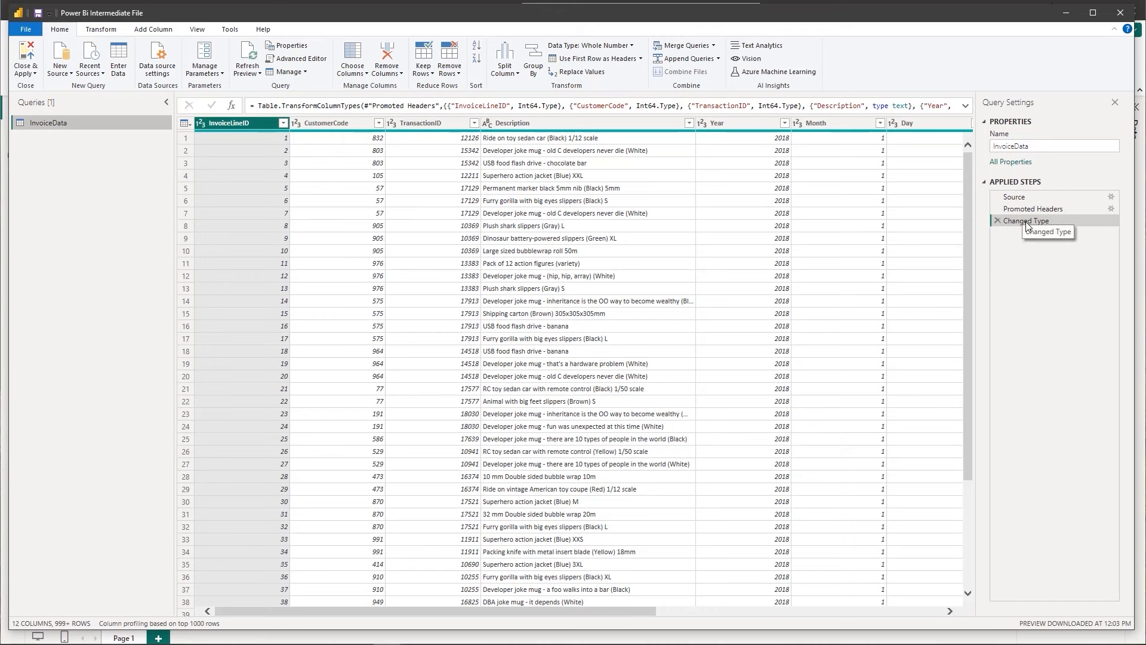
pyautogui.click(587, 123)
pyautogui.click(747, 124)
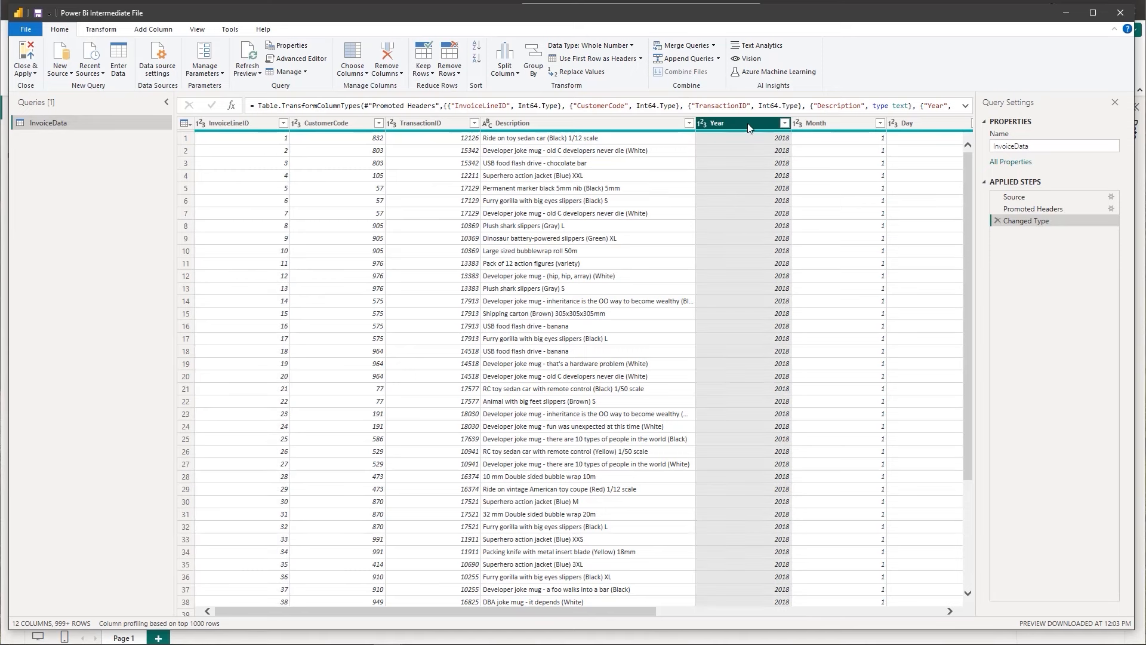
pyautogui.click(837, 123)
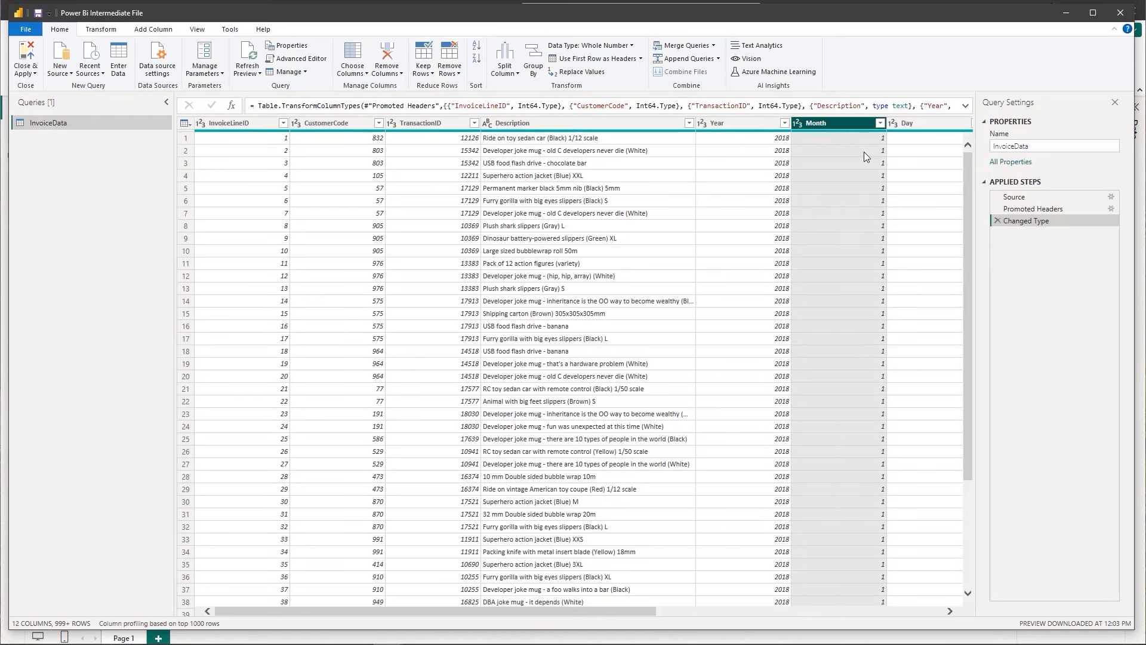
pyautogui.click(924, 124)
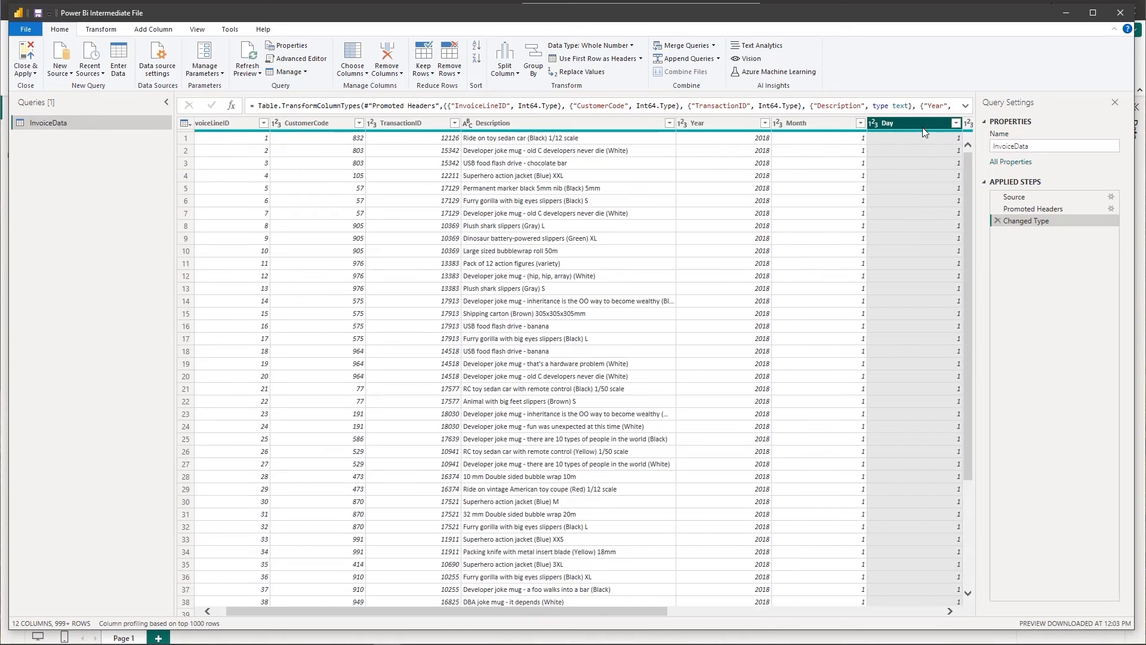
# Step: Merge the Year, Month and Day columns into one column named Date, using "/" as the custom separator
pyautogui.click(96, 30)
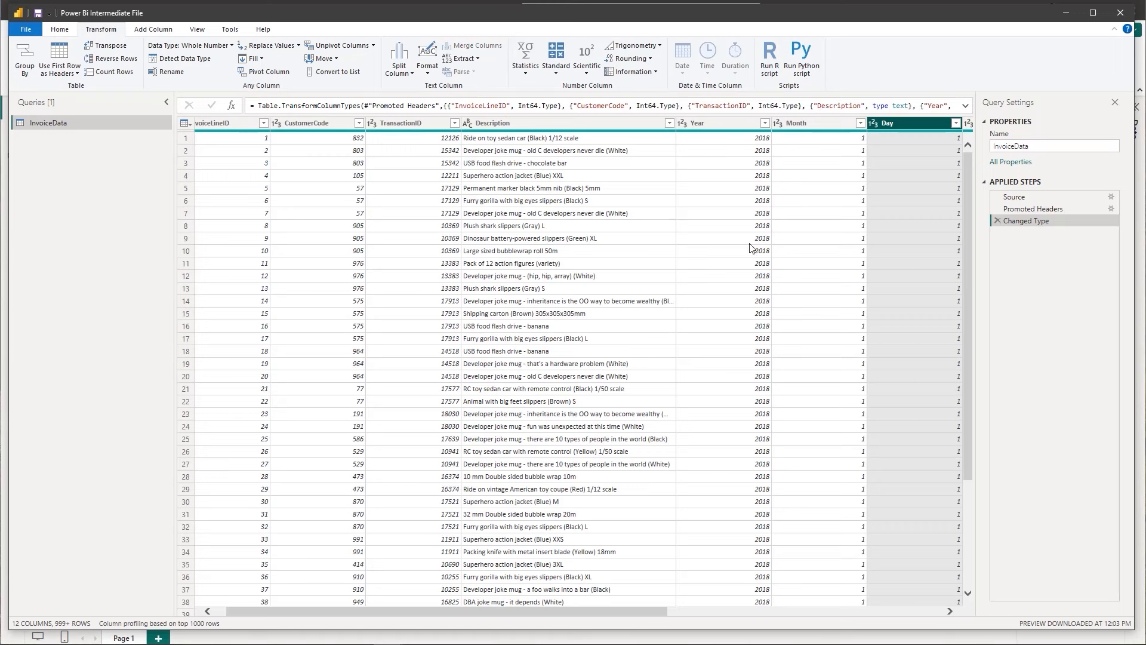
pyautogui.click(725, 125)
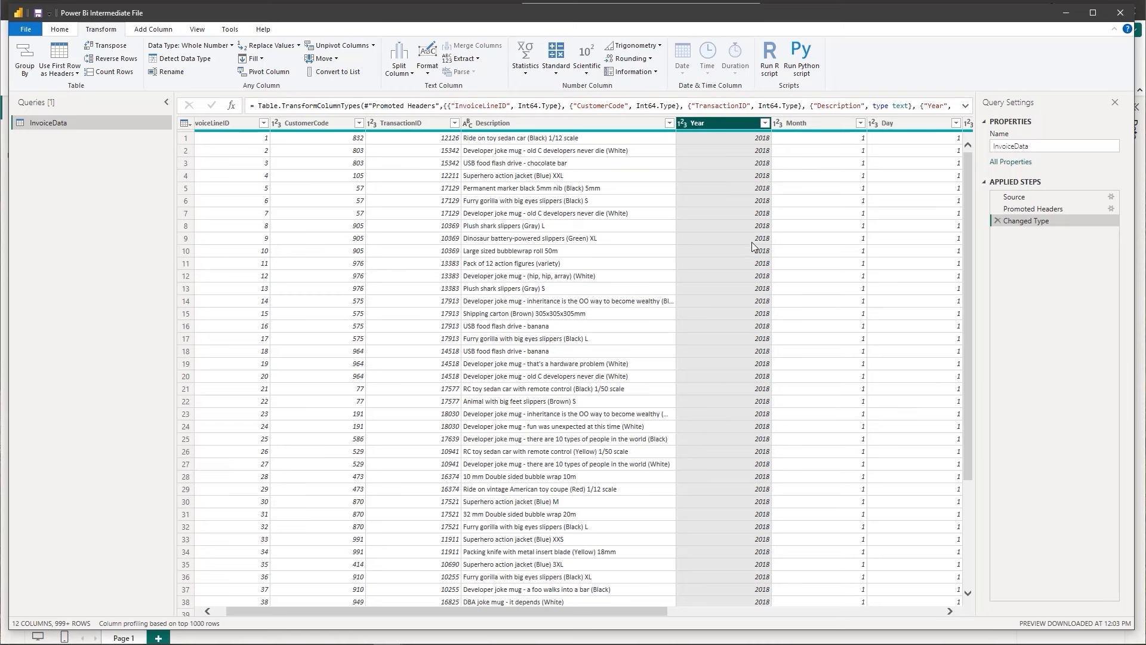
pyautogui.keyDown('ctrl'); pyautogui.click(827, 125); pyautogui.keyUp('ctrl')
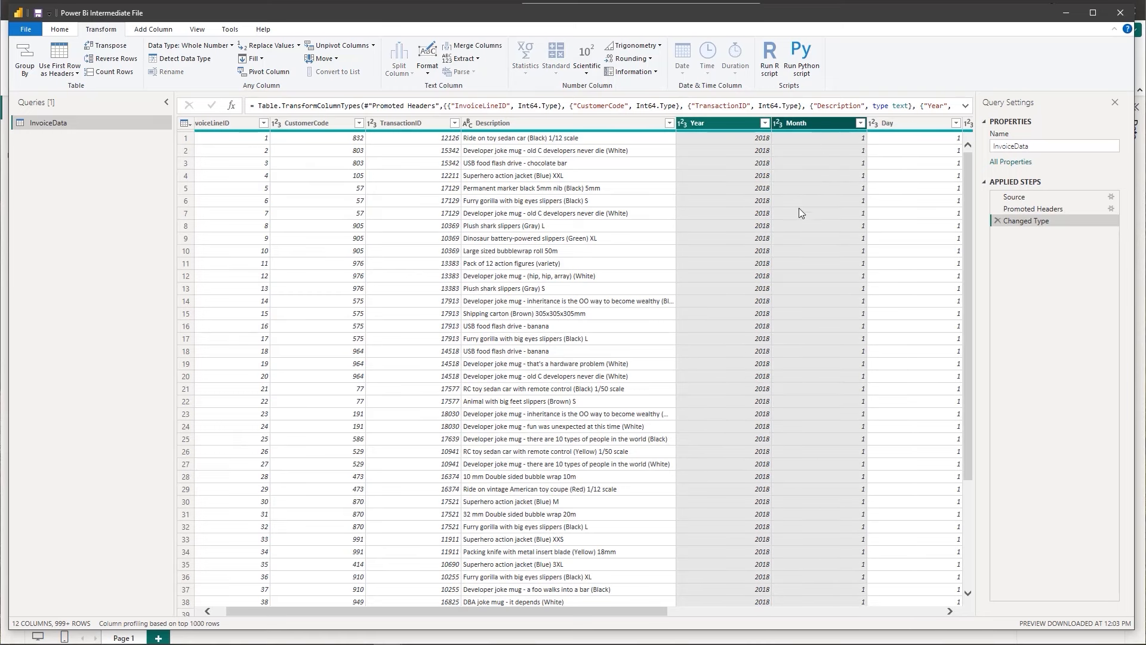
pyautogui.keyDown('ctrl'); pyautogui.click(885, 126); pyautogui.keyUp('ctrl')
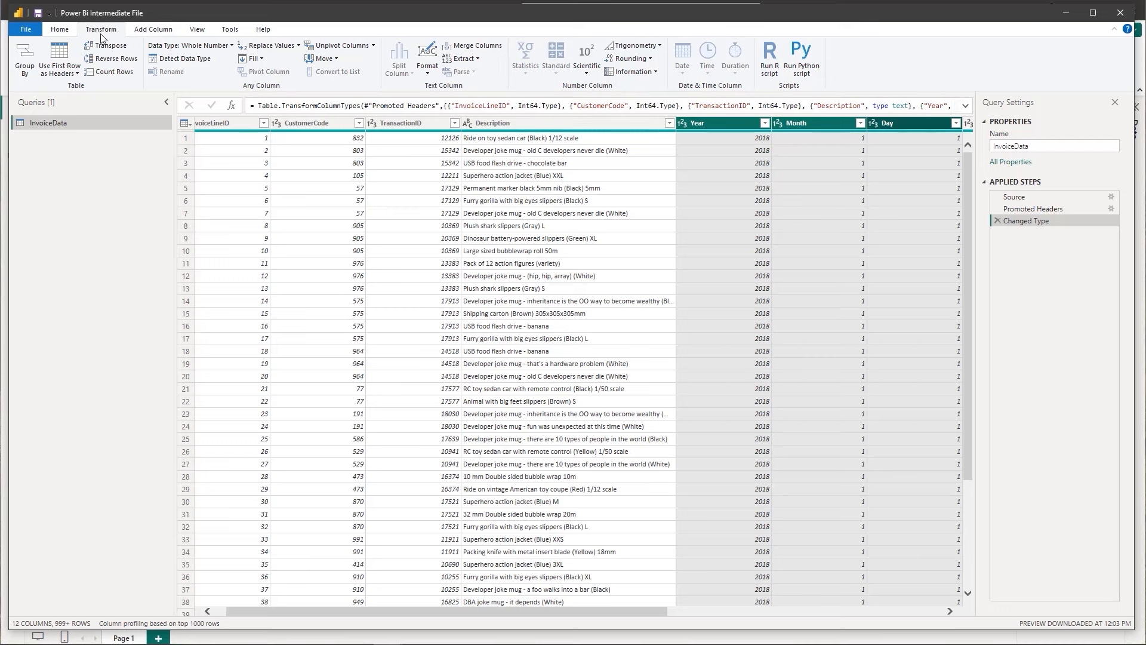
pyautogui.click(487, 51)
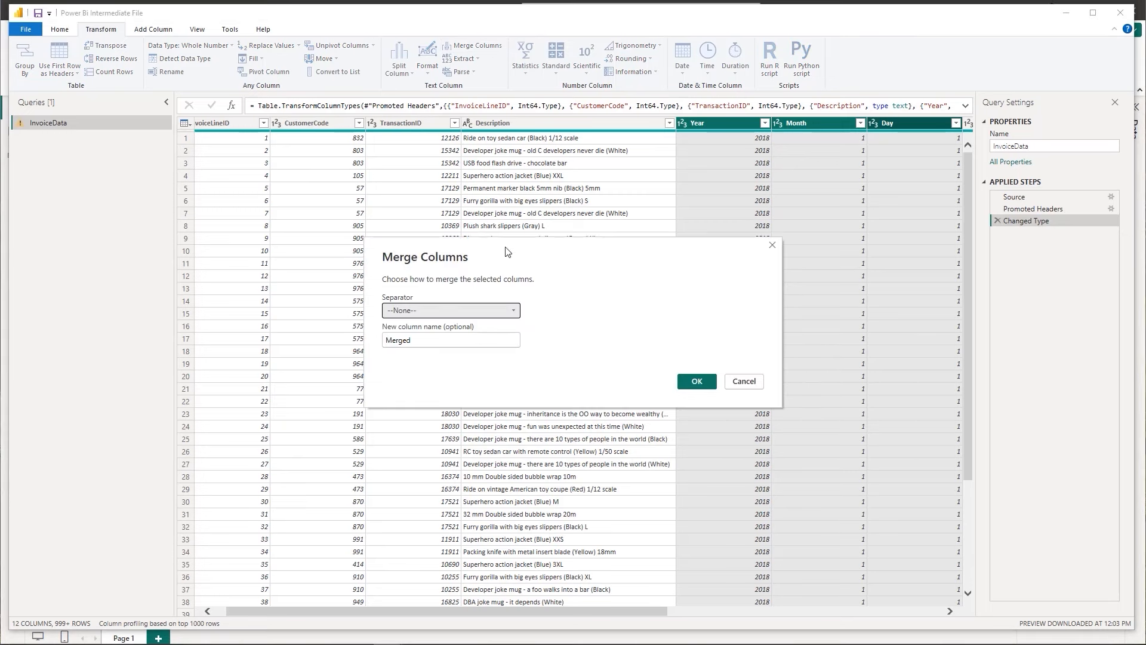
pyautogui.click(514, 311)
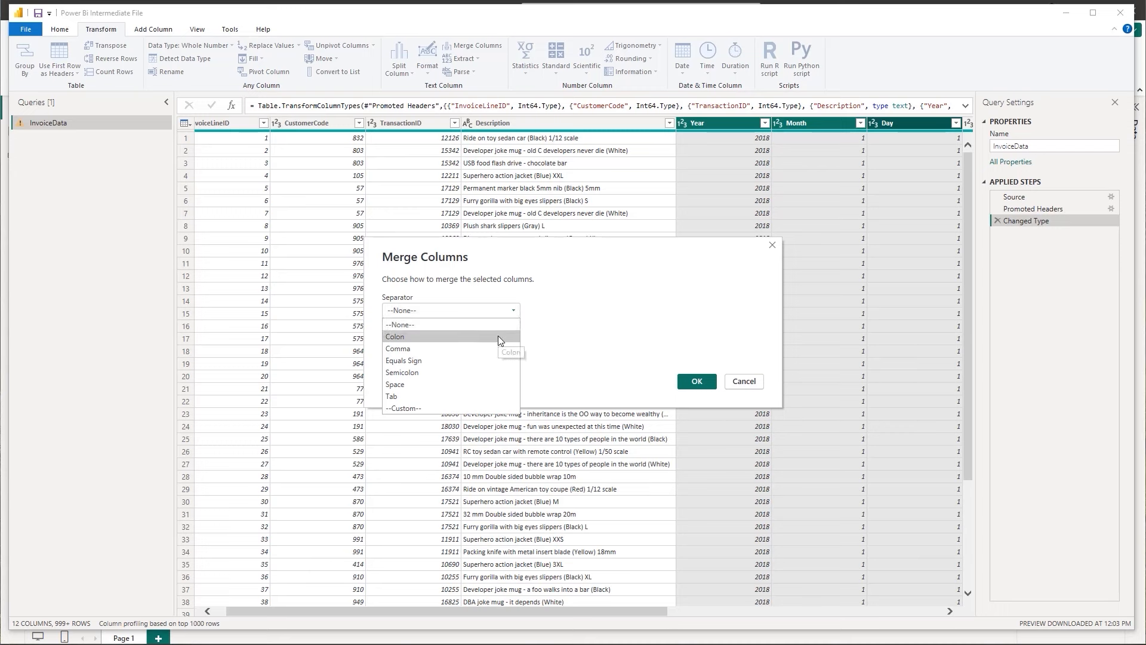
pyautogui.click(460, 408)
pyautogui.click(443, 329)
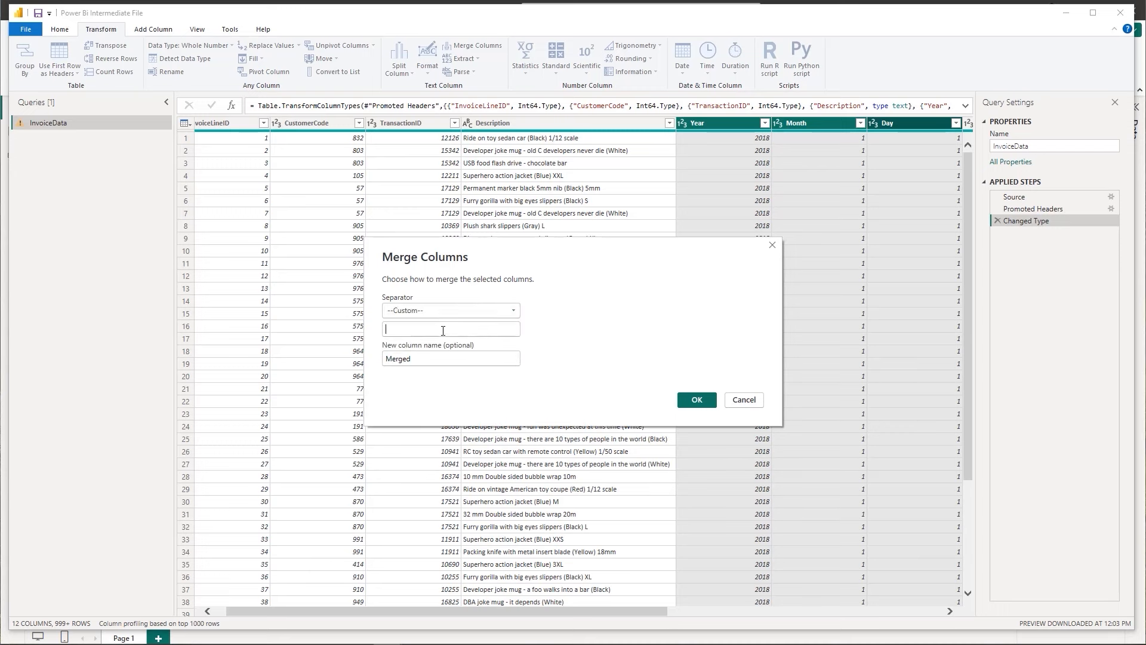
pyautogui.write('/')
pyautogui.doubleClick(449, 364)
pyautogui.write('Date')
pyautogui.click(690, 398)
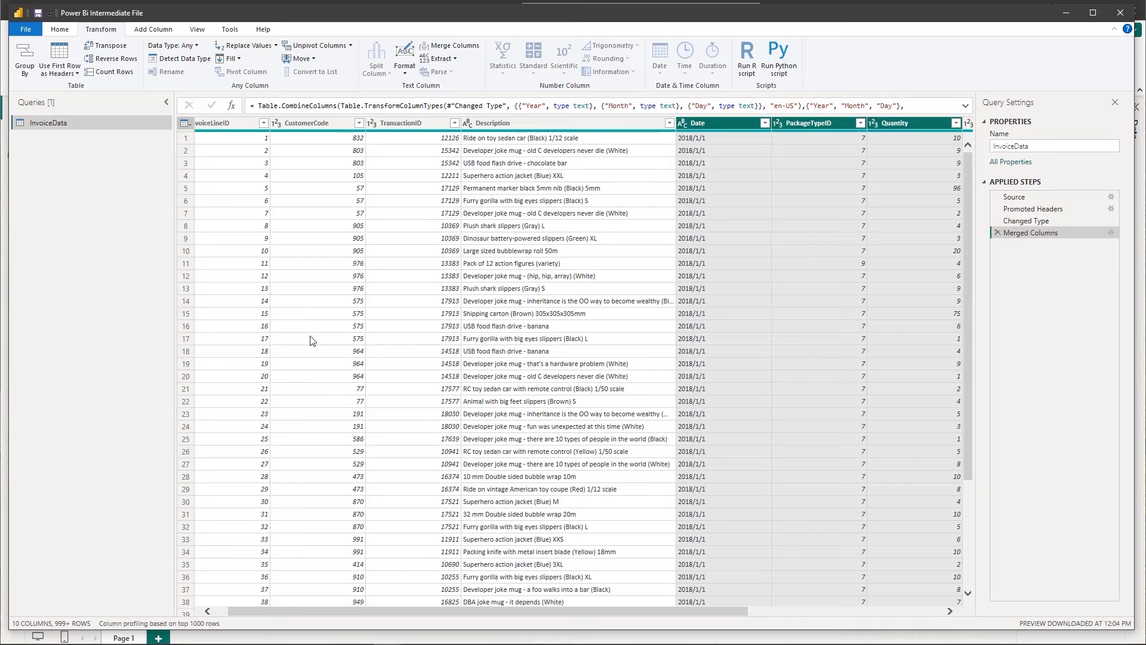
# Step: Change the data type of the merged Date column to Date
pyautogui.click(684, 124)
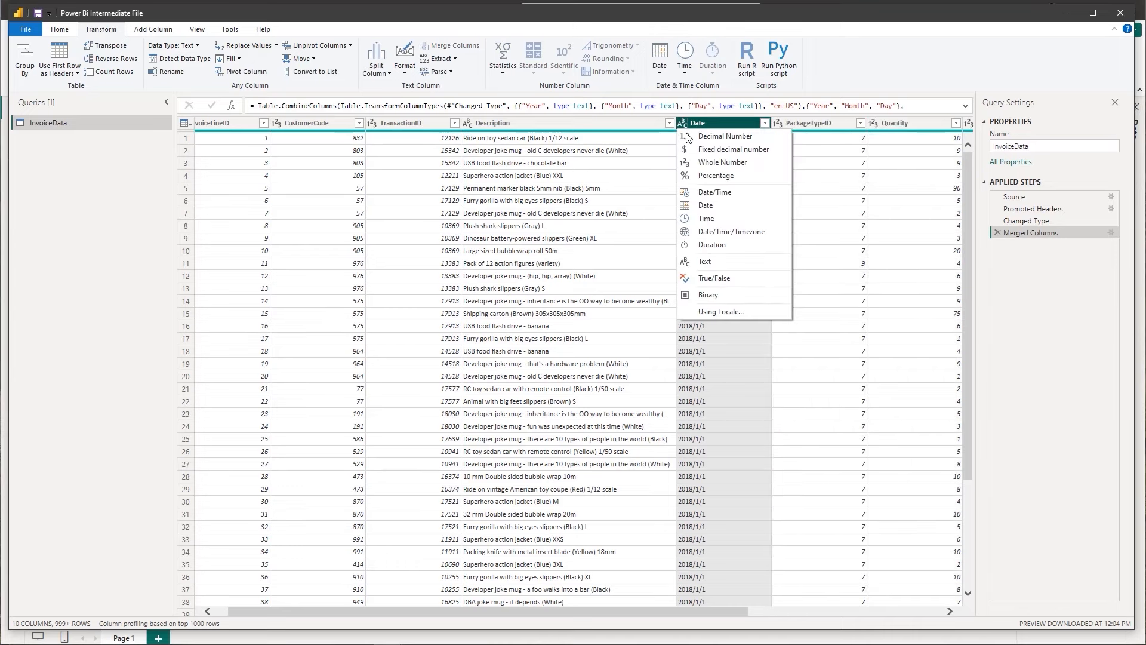
pyautogui.click(699, 205)
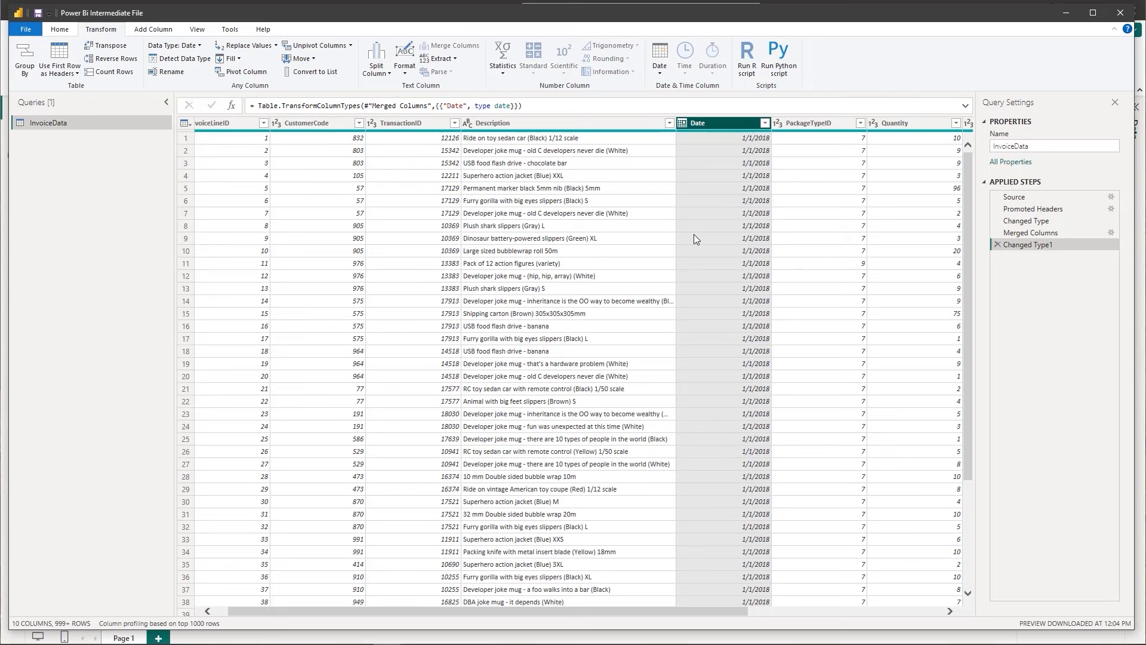
pyautogui.click(682, 124)
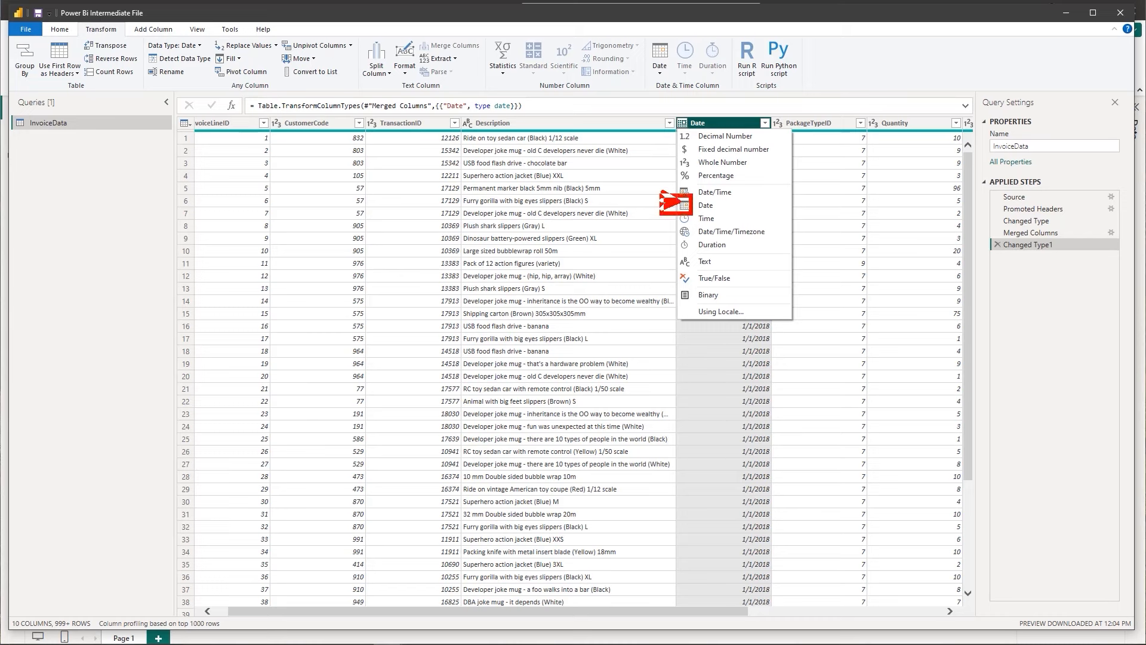
pyautogui.press('Escape')
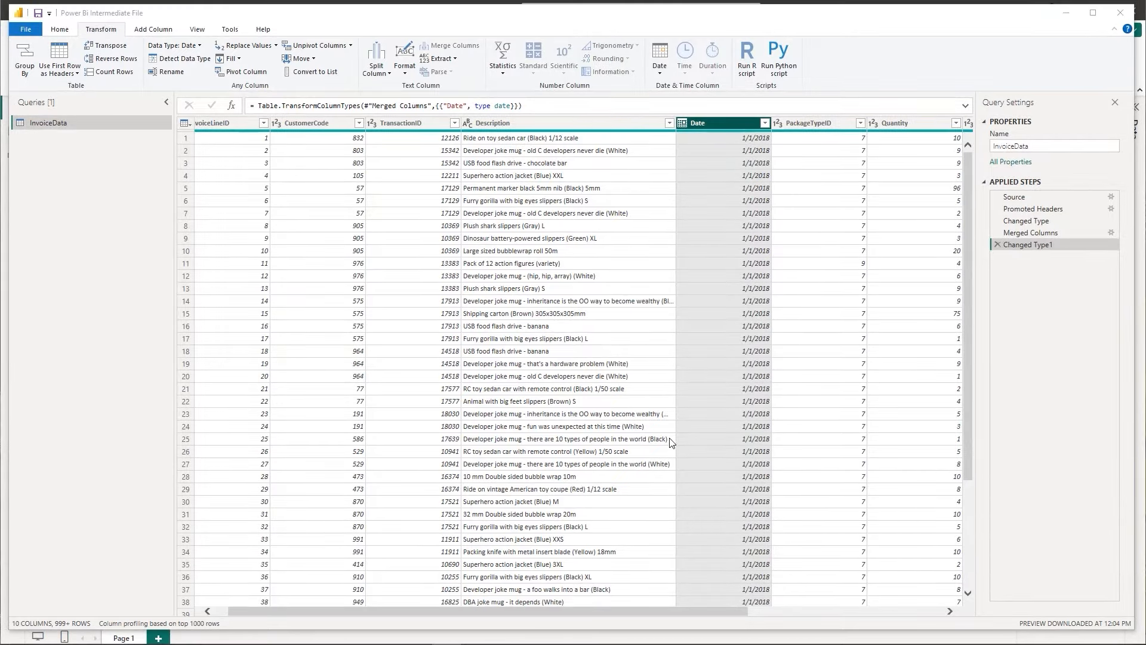
# Step: Add the MasterCustomer1 table from the Excel workbook CustomerData.xlsx as a new query
pyautogui.click(59, 31)
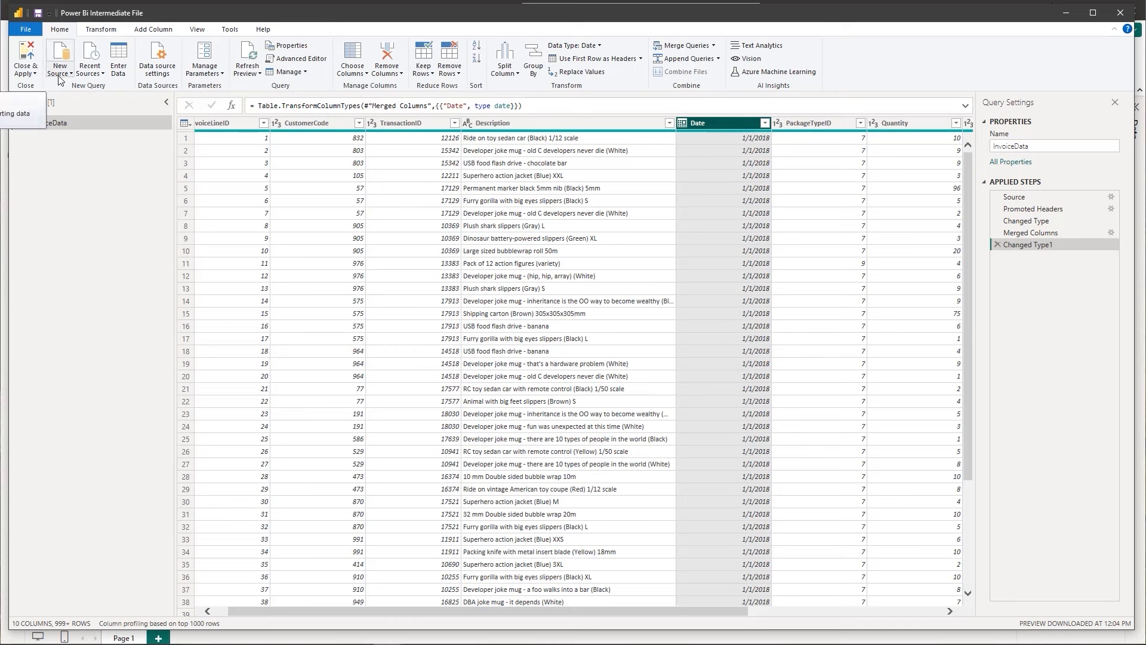
pyautogui.click(59, 72)
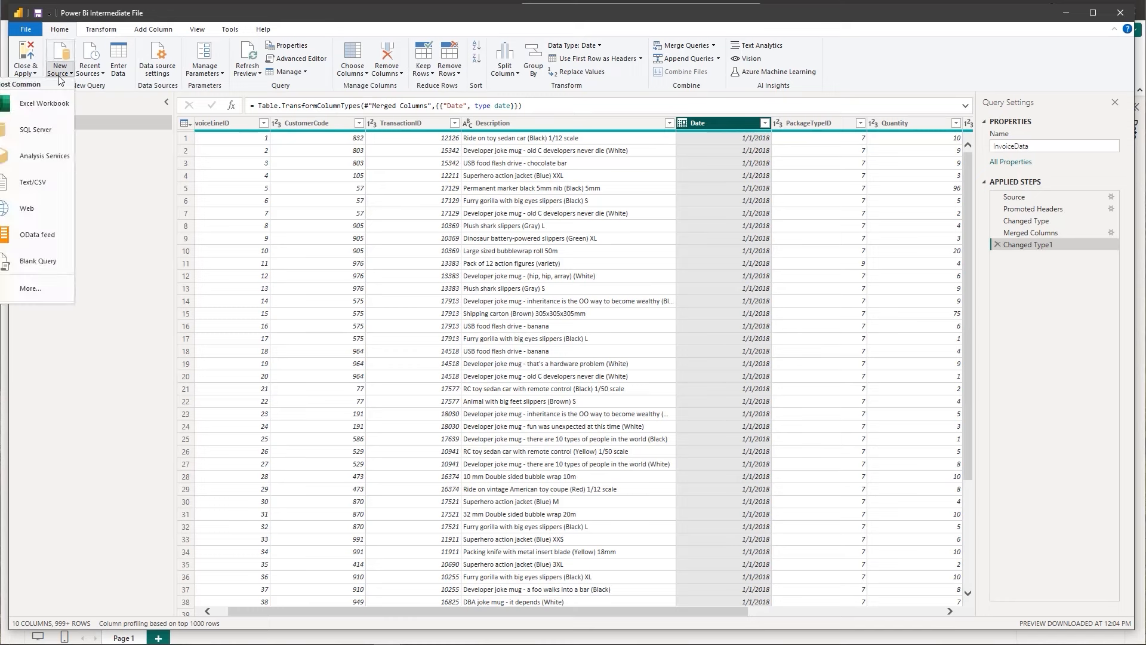
pyautogui.click(55, 110)
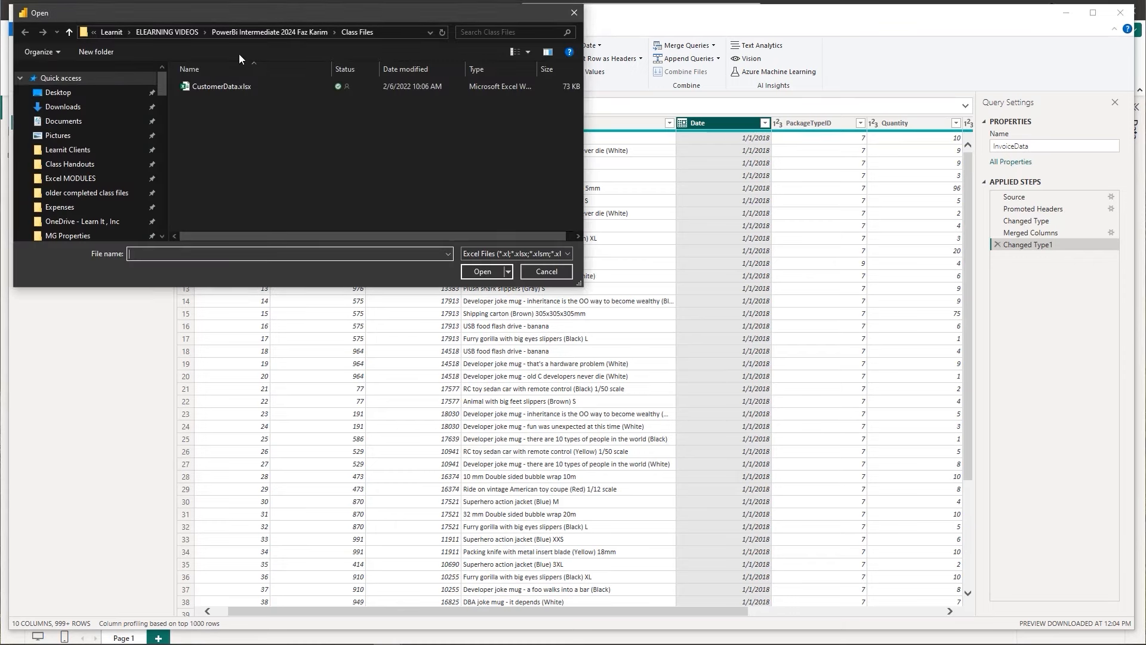
pyautogui.click(224, 87)
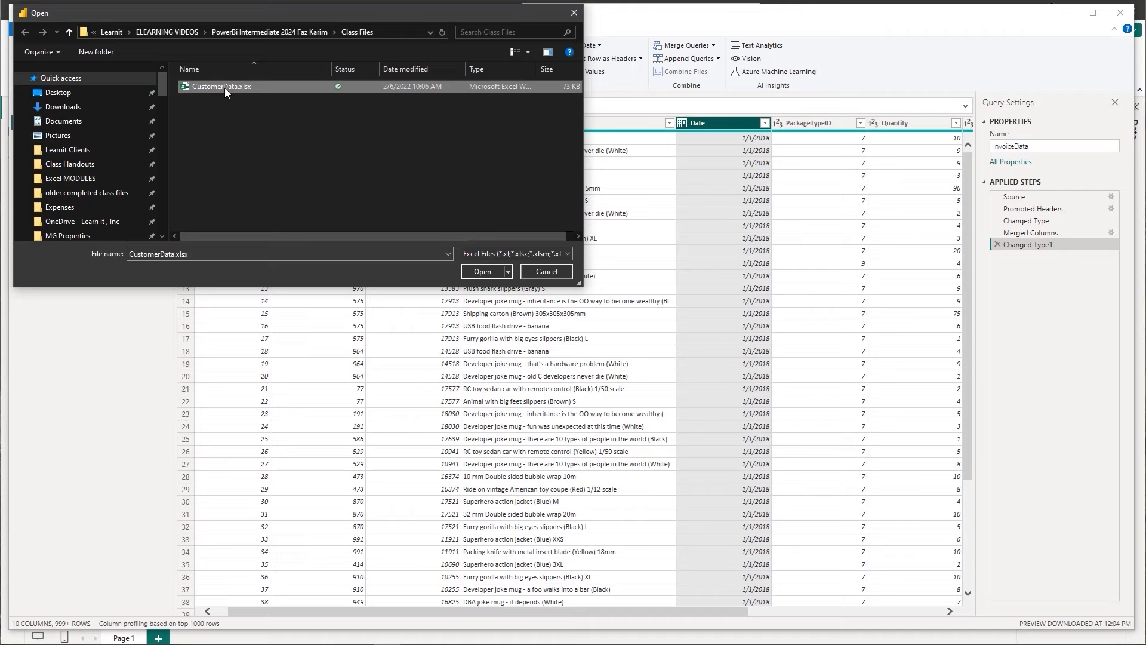
pyautogui.click(480, 271)
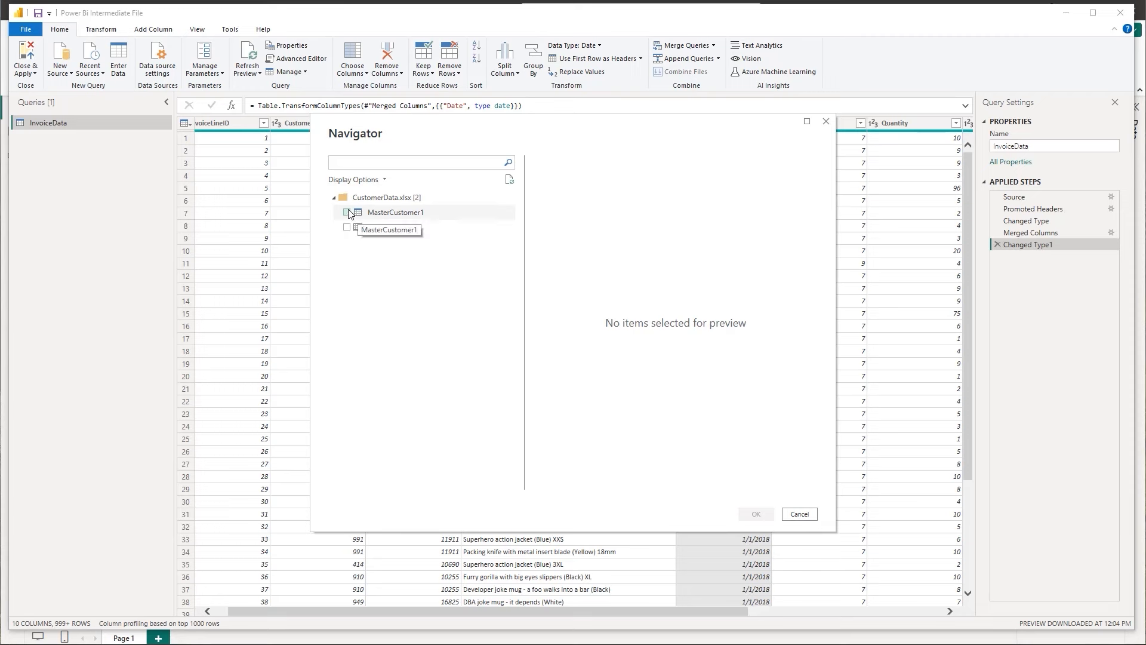
pyautogui.click(348, 212)
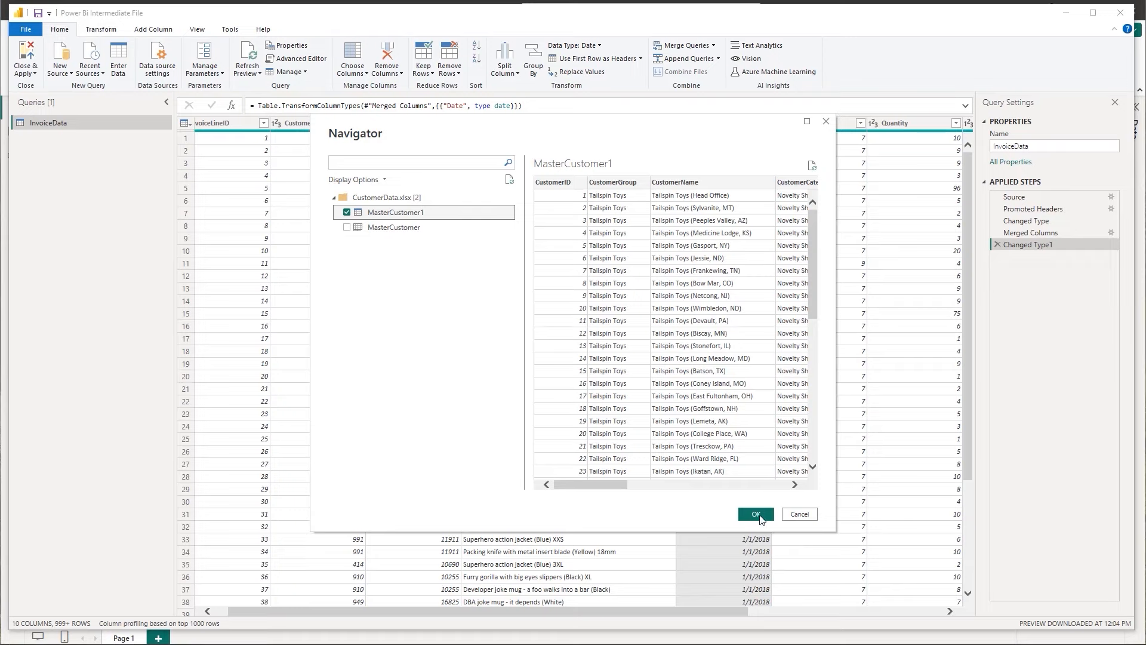
pyautogui.click(755, 514)
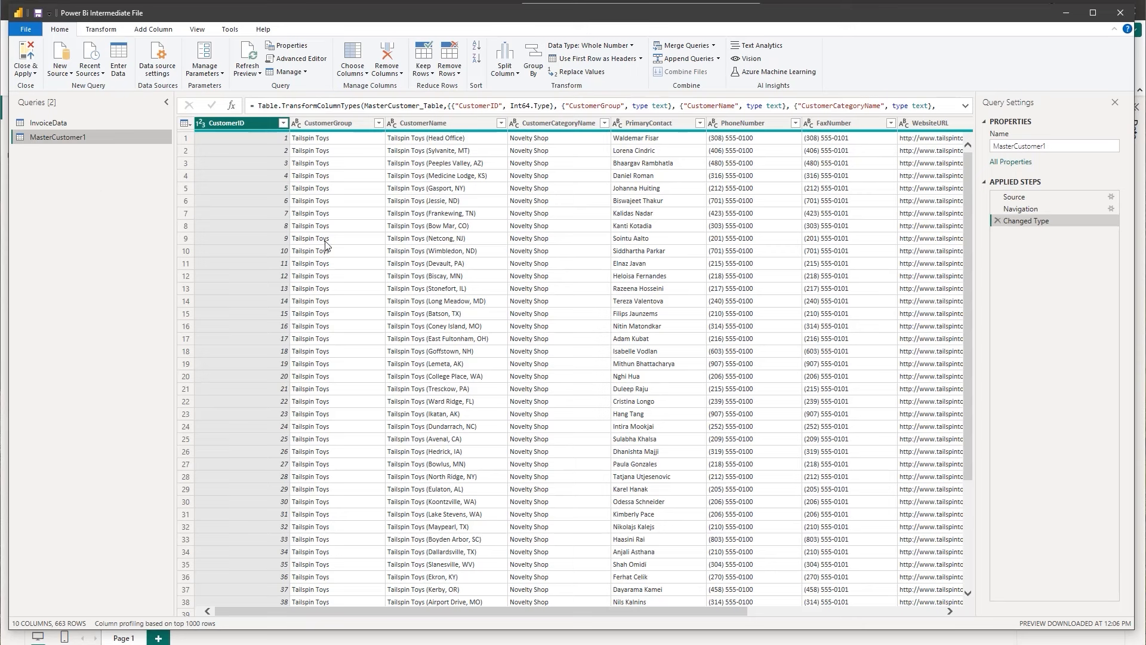
# Step: Split the CityProvince column of MasterCustomer1 at each occurrence of the custom delimiter "("
pyautogui.moveTo(349, 610); pyautogui.dragTo(567, 605)
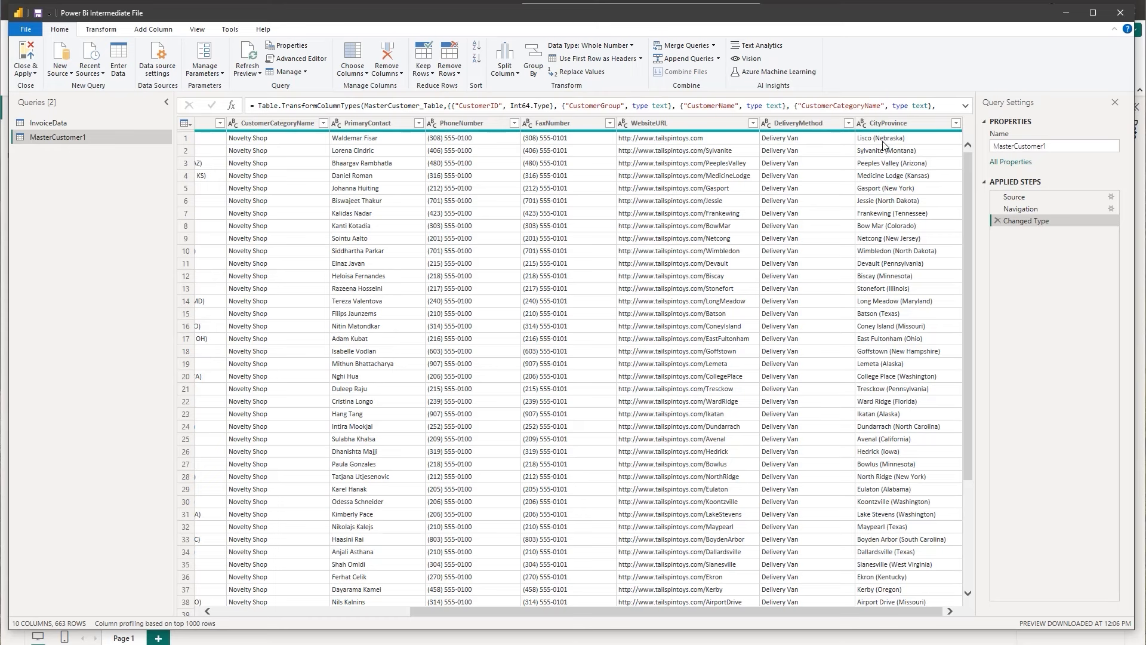
pyautogui.click(893, 124)
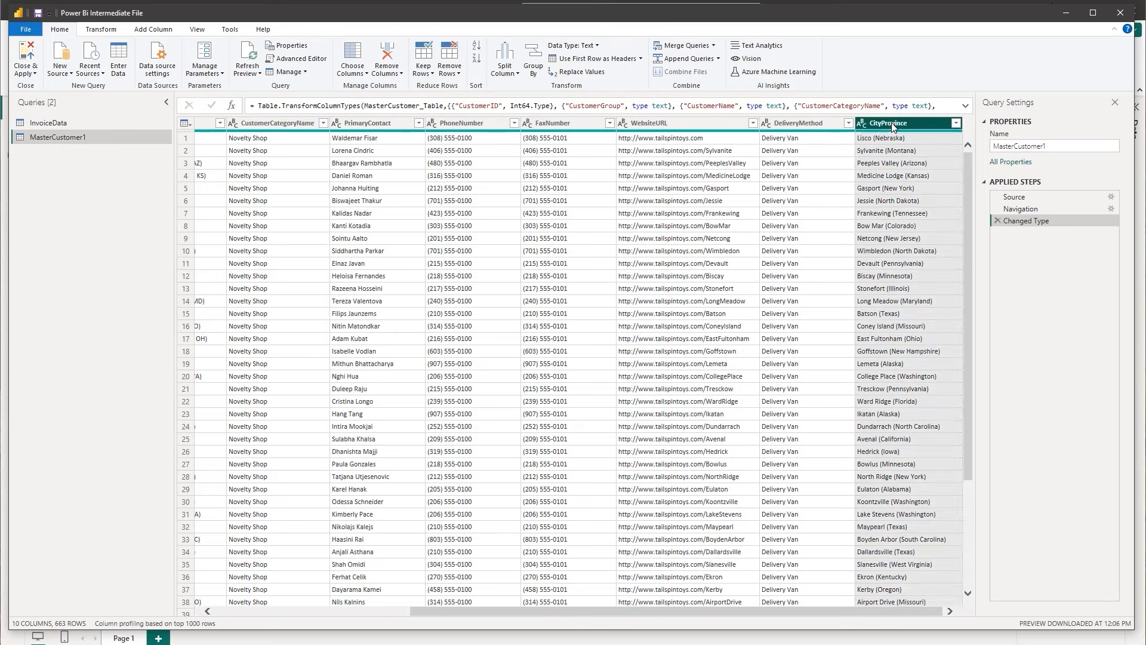
pyautogui.click(101, 29)
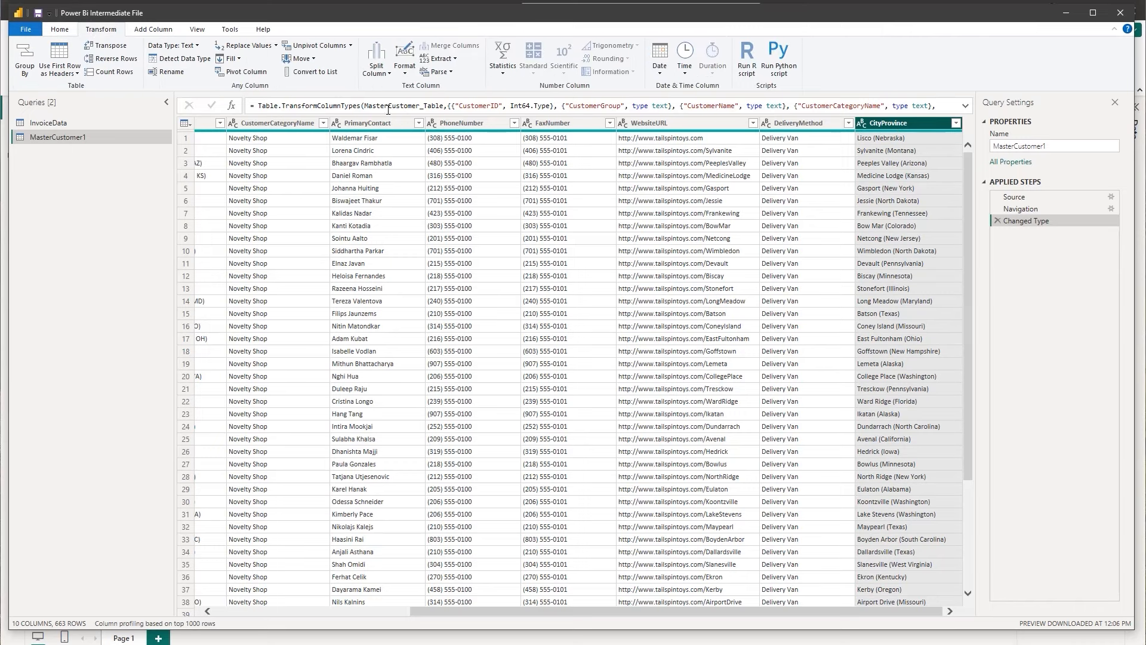
pyautogui.click(387, 76)
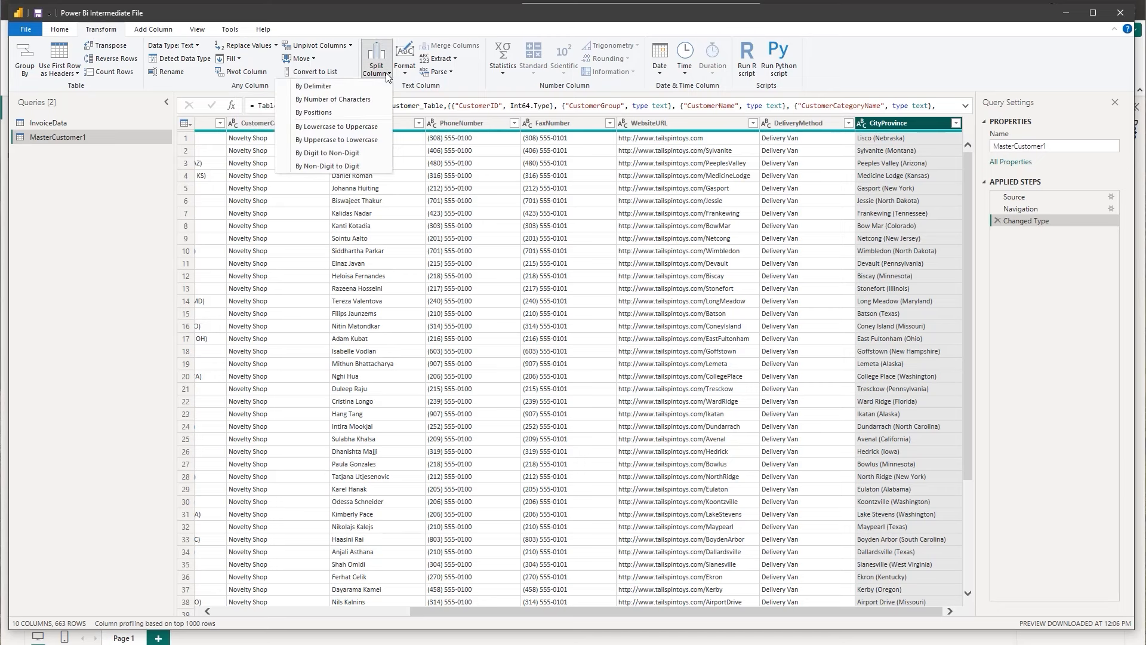
pyautogui.click(369, 89)
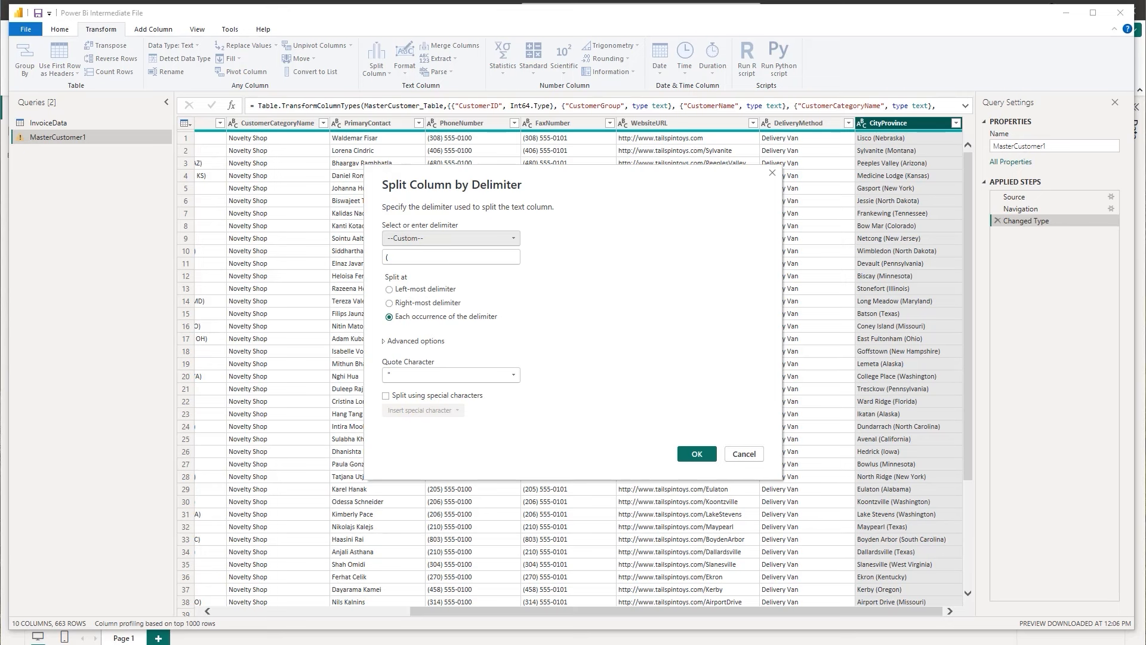
pyautogui.click(395, 259)
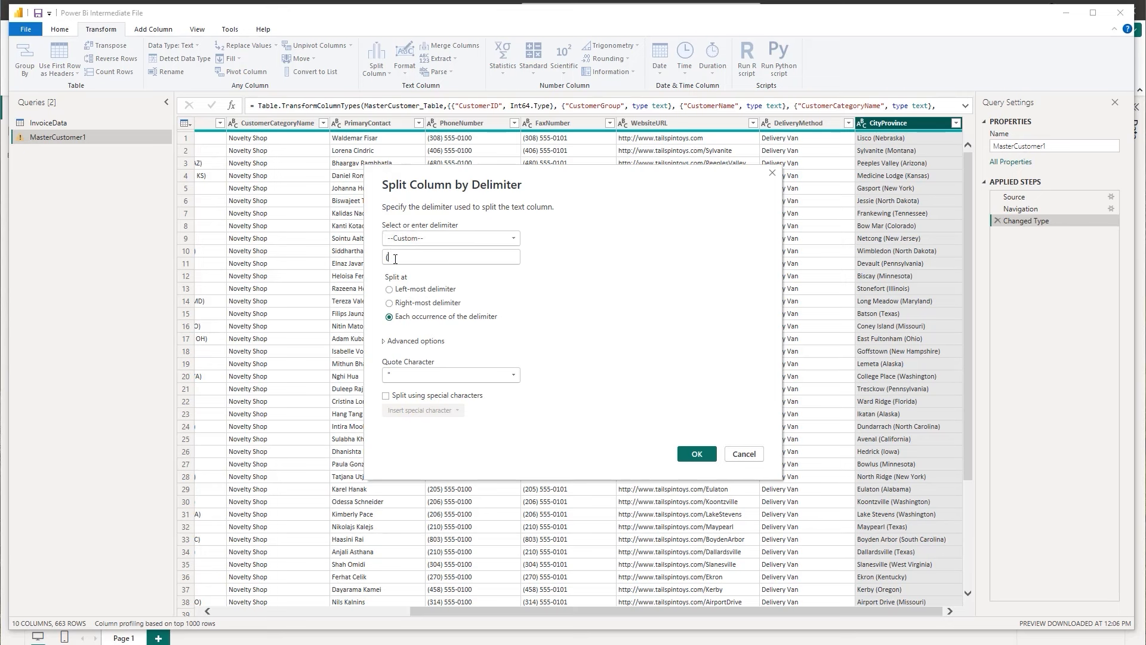
pyautogui.press('BackSpace')
pyautogui.click(692, 455)
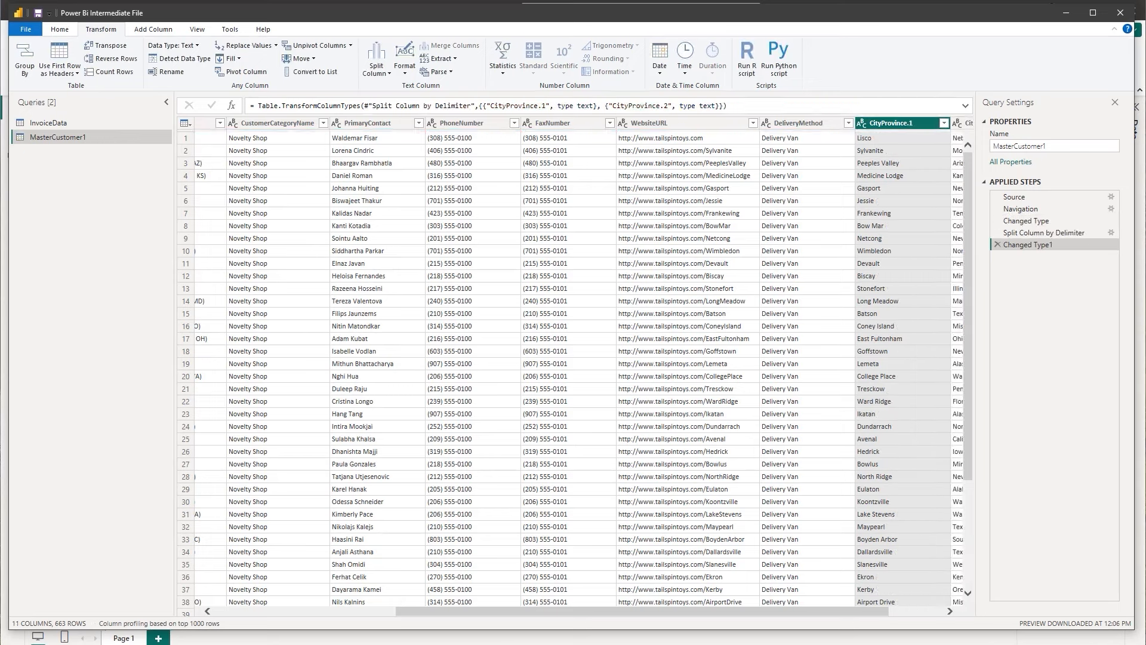
# Step: Remove the closing parentheses from the CityProvince.2 column by replacing ")" with an empty value
pyautogui.moveTo(529, 607); pyautogui.dragTo(582, 609)
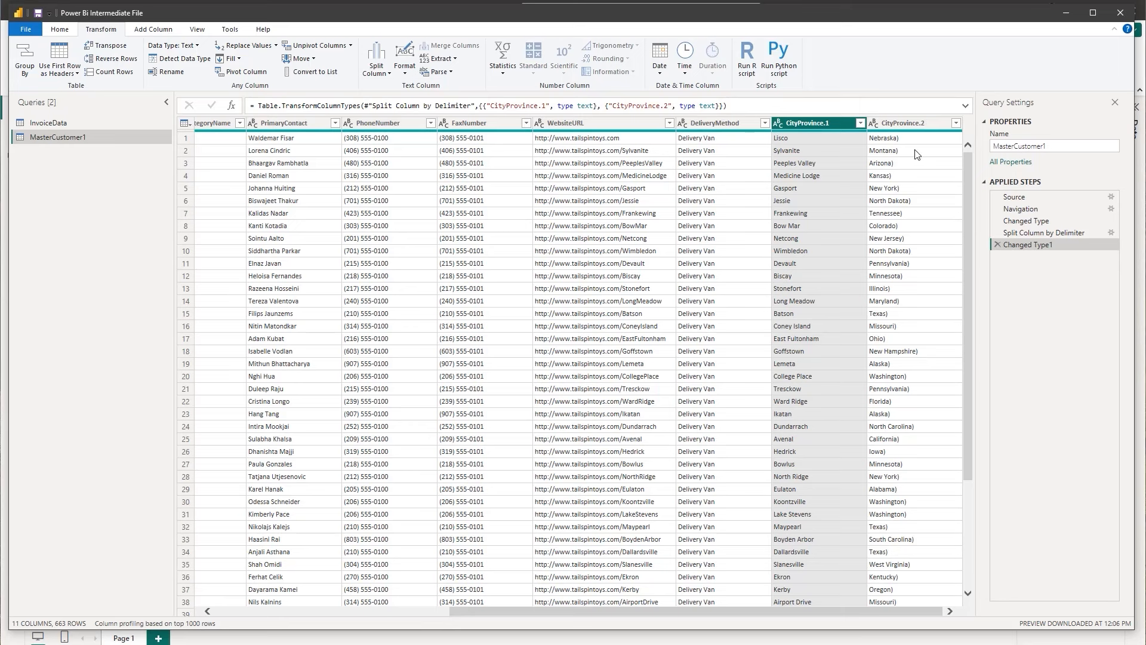
pyautogui.click(935, 129)
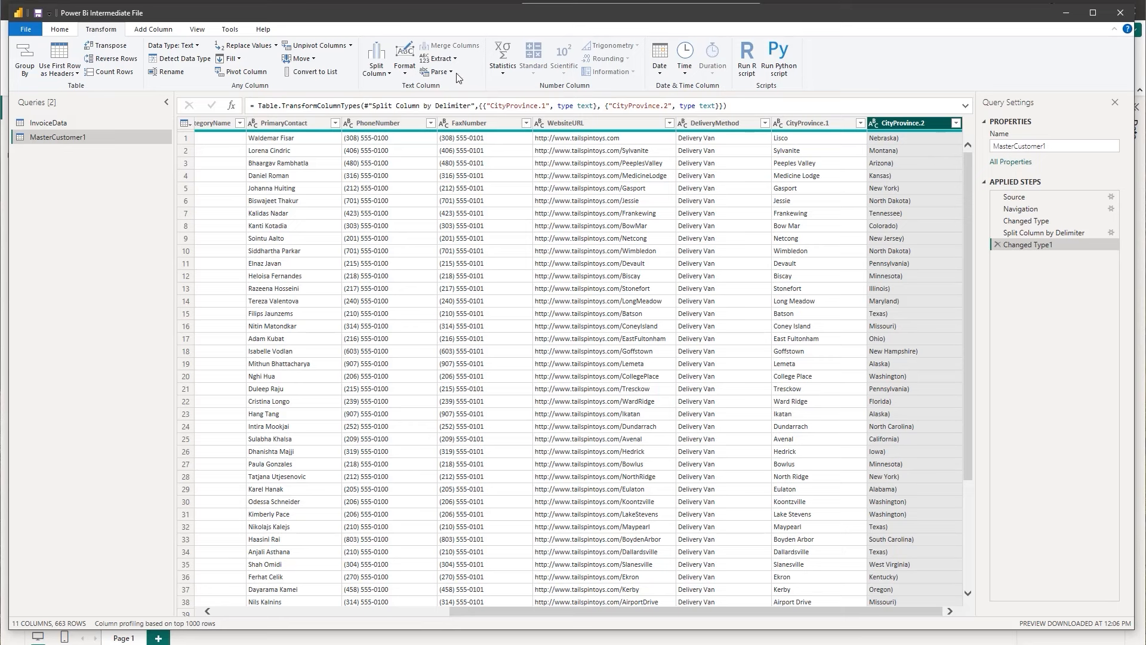
pyautogui.click(274, 47)
pyautogui.click(264, 60)
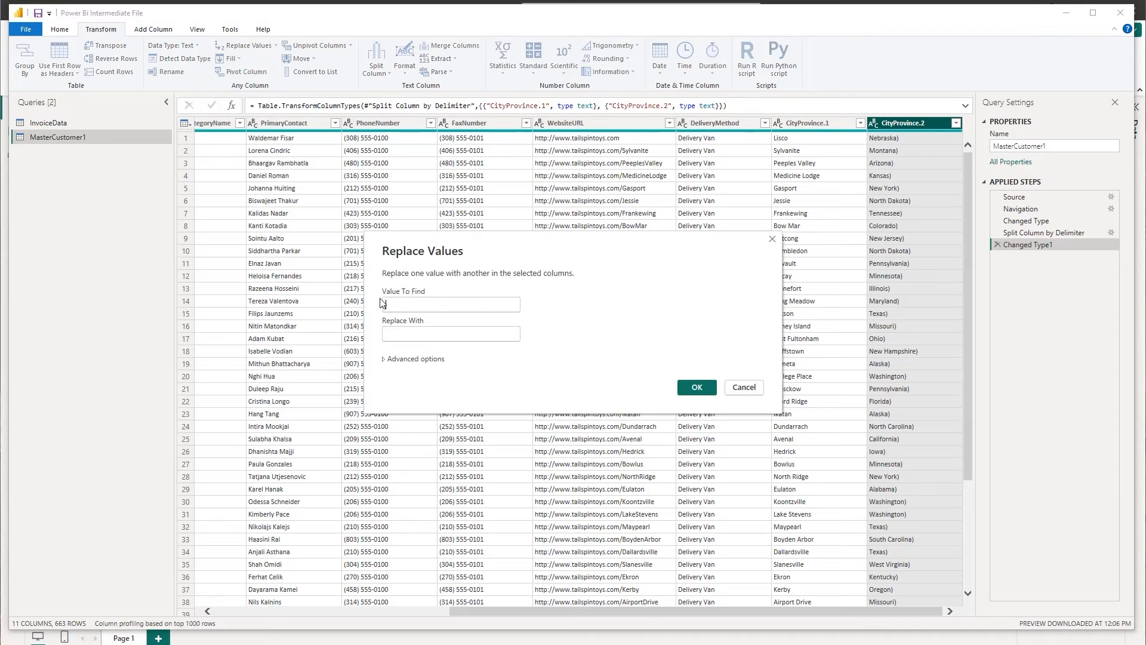
pyautogui.click(408, 303)
pyautogui.write(')')
pyautogui.click(695, 388)
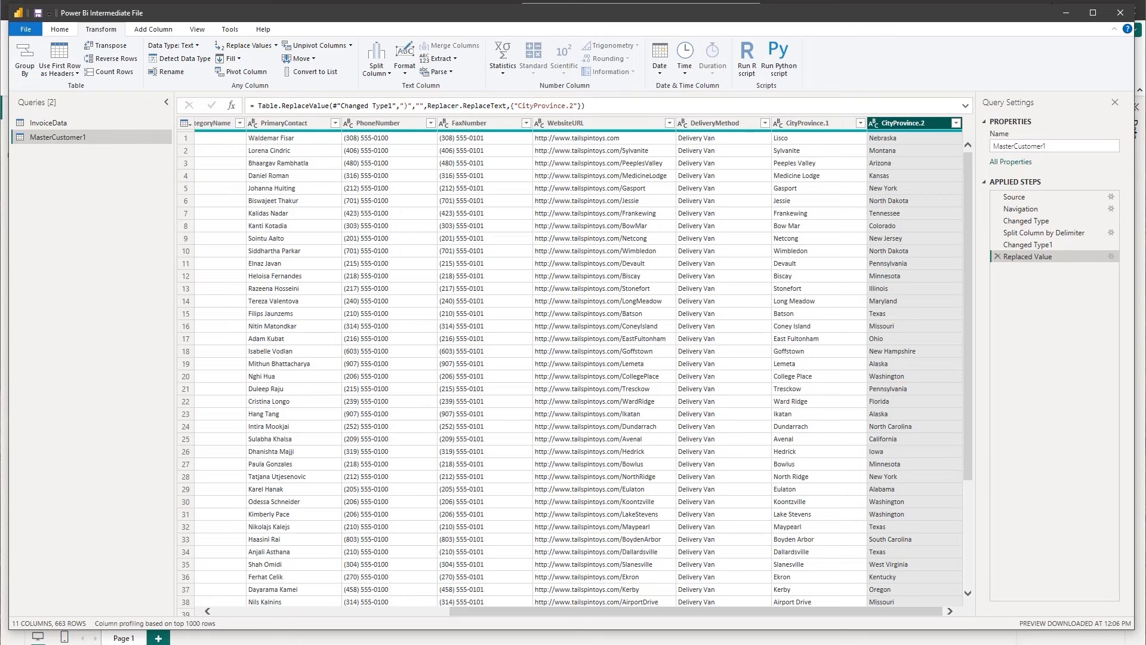
# Step: Rename the CityProvince.1 column of MasterCustomer1 as CIty
pyautogui.doubleClick(793, 123)
pyautogui.write('City')
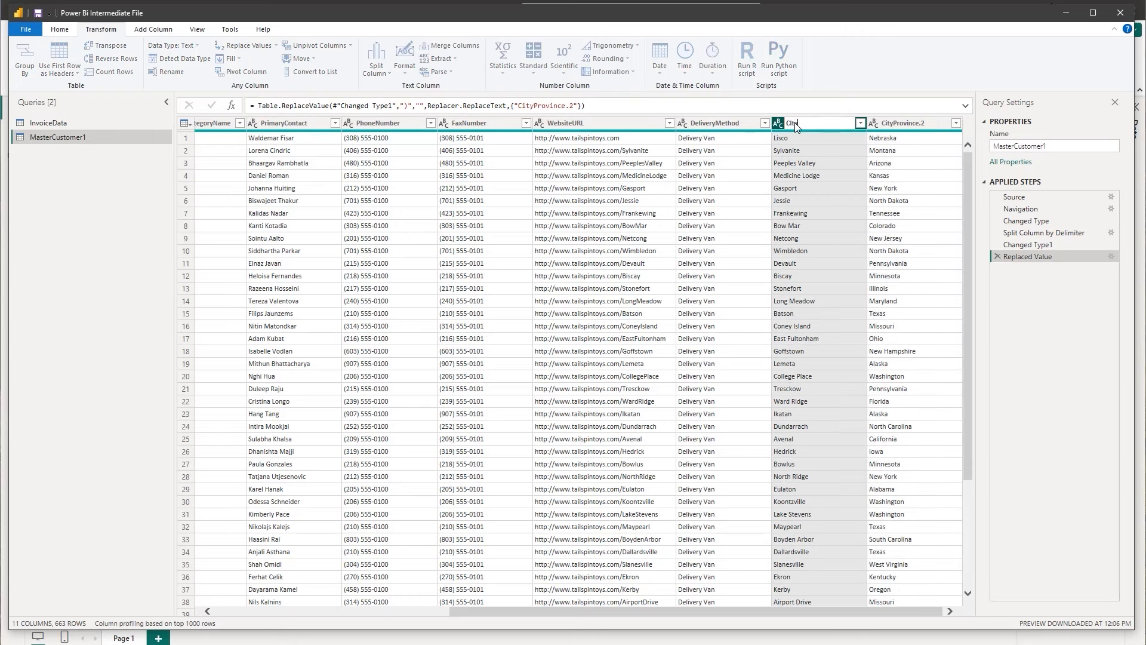
pyautogui.click(906, 125)
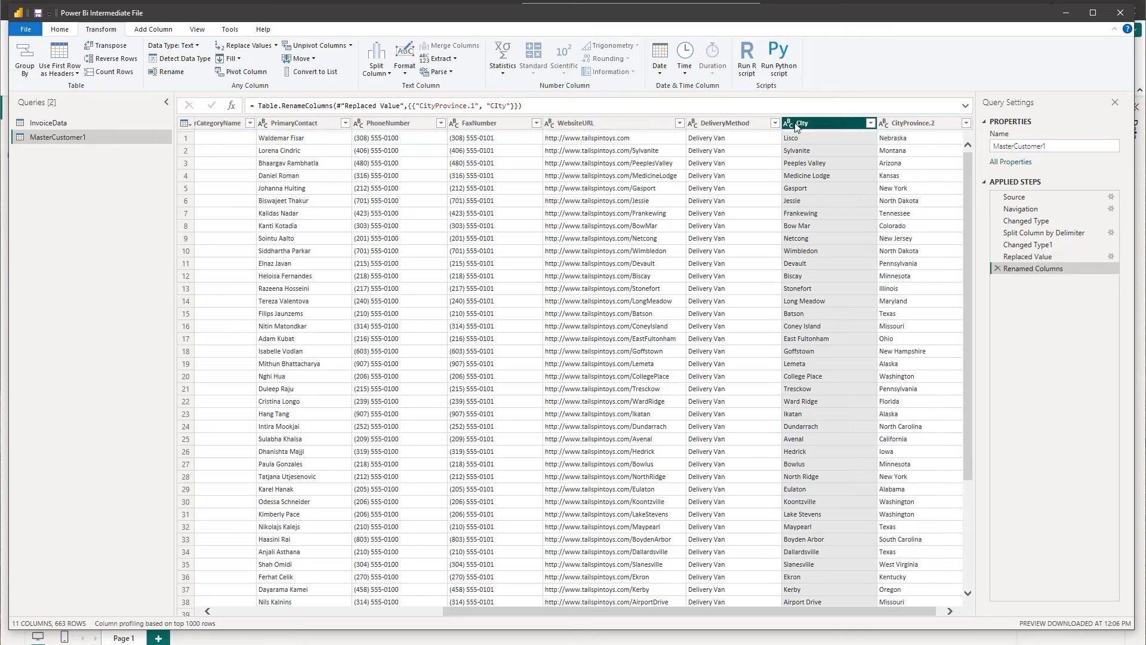
# Step: Rename the CityProvince.2 column of MasterCustomer1 as Province
pyautogui.doubleClick(911, 125)
pyautogui.write('Pro')
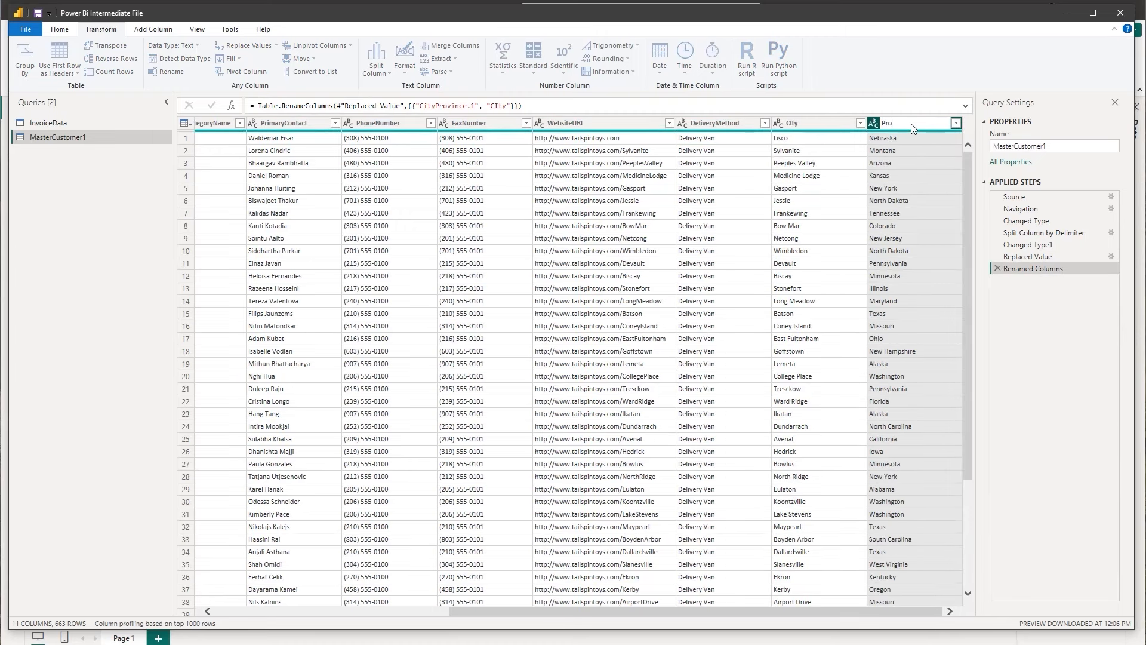
pyautogui.write("vice'")
pyautogui.press('Return')
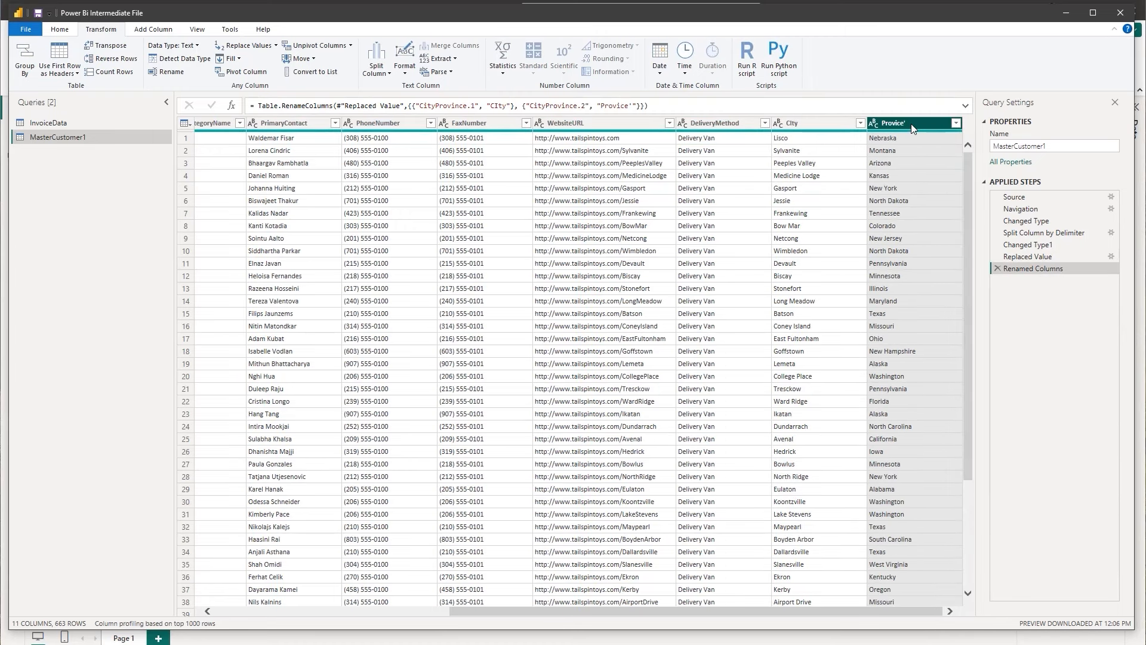
pyautogui.doubleClick(912, 124)
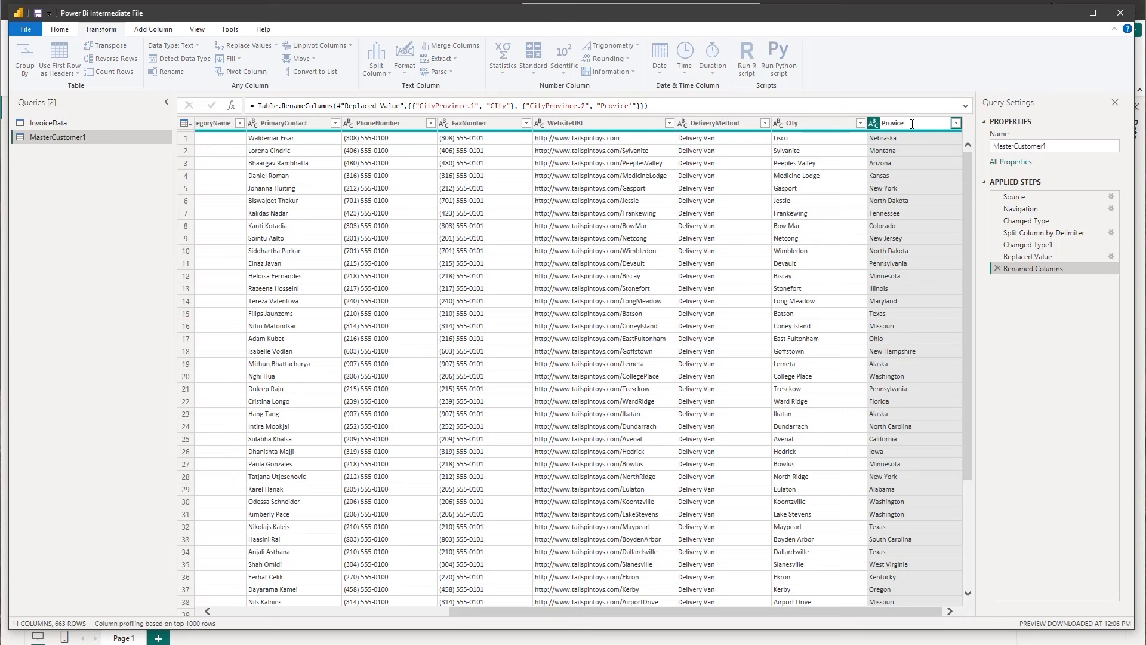
pyautogui.write('Province')
pyautogui.press('Return')
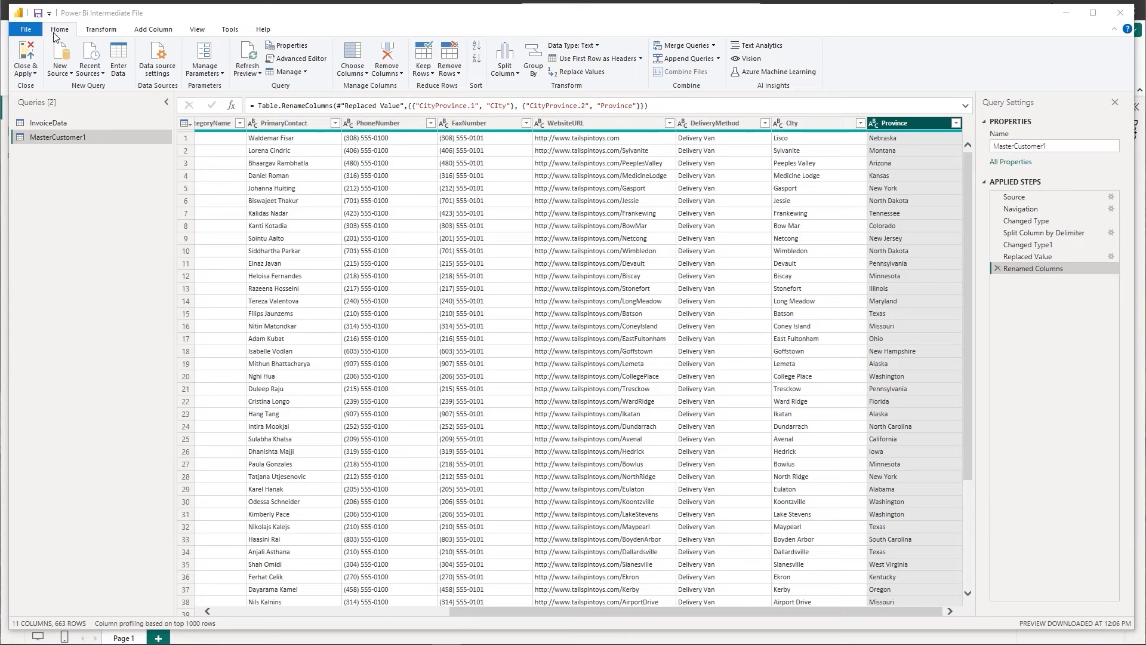
# Step: Remove the PhoneNumber, FaxNumber, WebsiteURL and DeliveryMethod columns from MasterCustomer1 by choosing which columns to keep
pyautogui.click(354, 57)
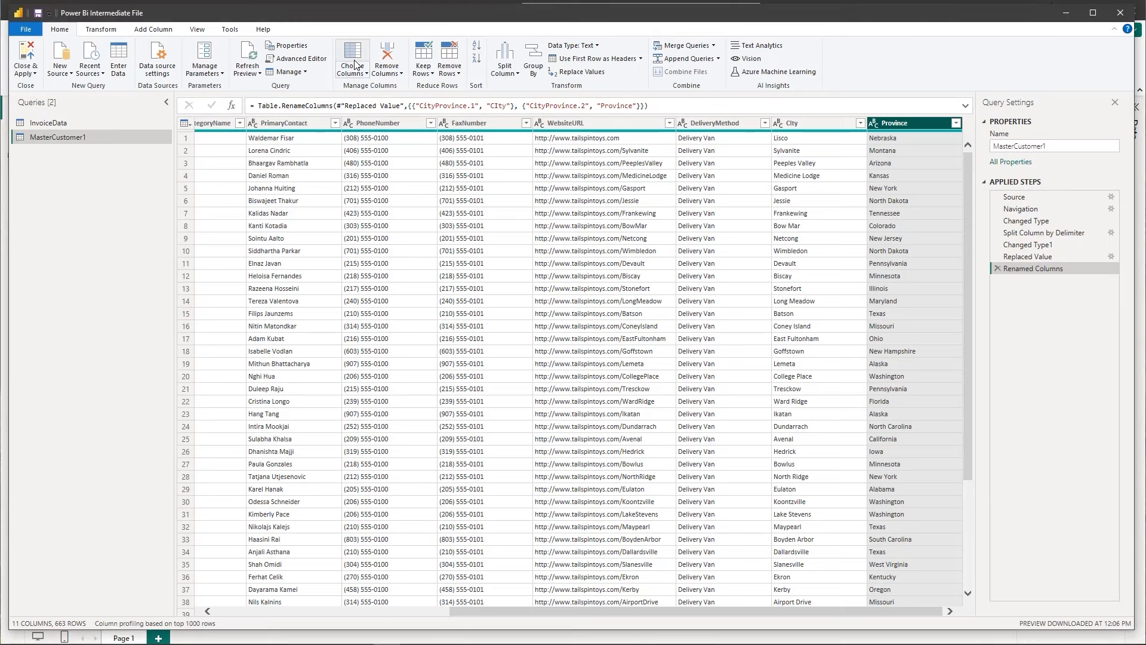
pyautogui.click(357, 60)
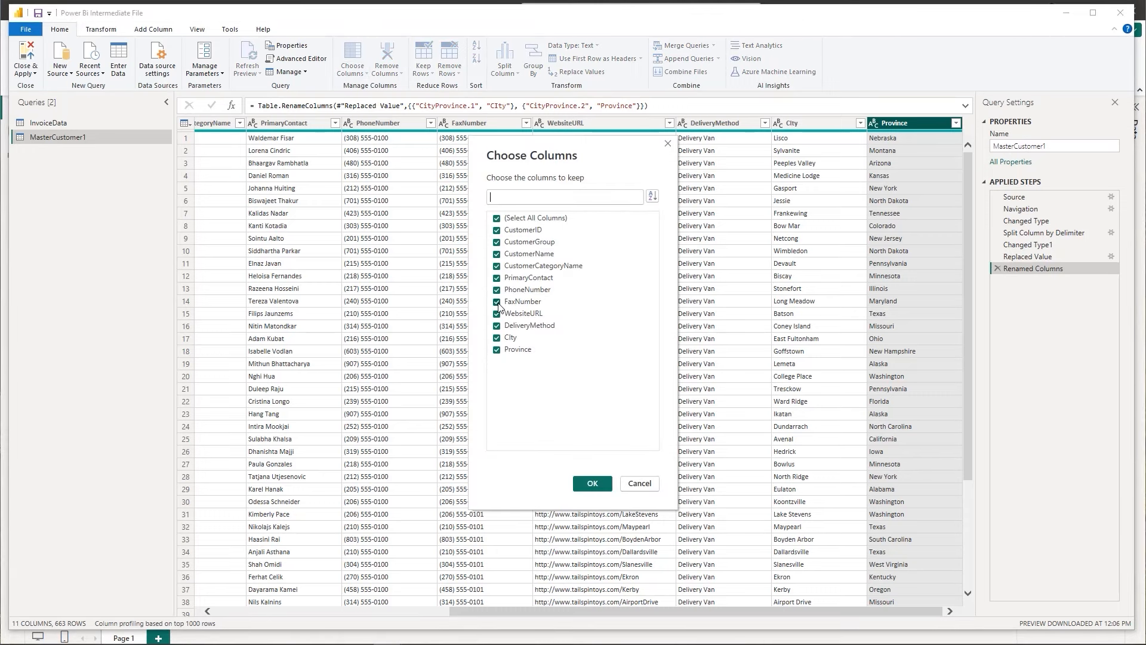
pyautogui.click(497, 301)
pyautogui.click(496, 290)
pyautogui.click(497, 314)
pyautogui.click(497, 326)
pyautogui.click(582, 485)
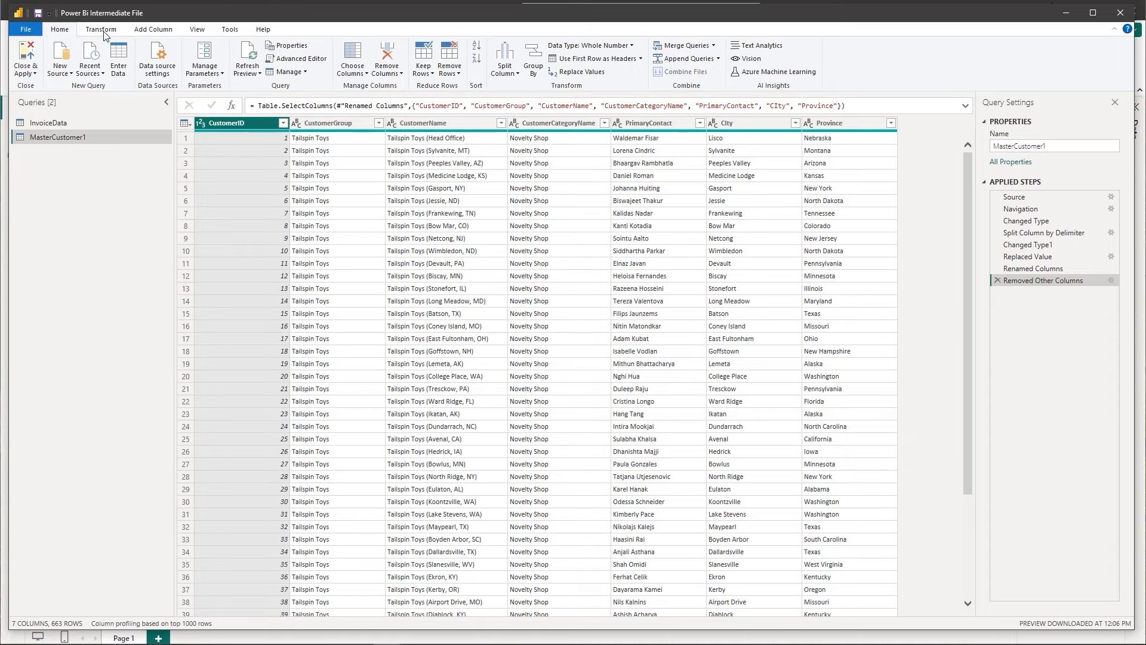
# Step: Apply the query changes, close Power Query, and check the fields of the InvoiceData and MasterCustomer1 tables
pyautogui.click(36, 56)
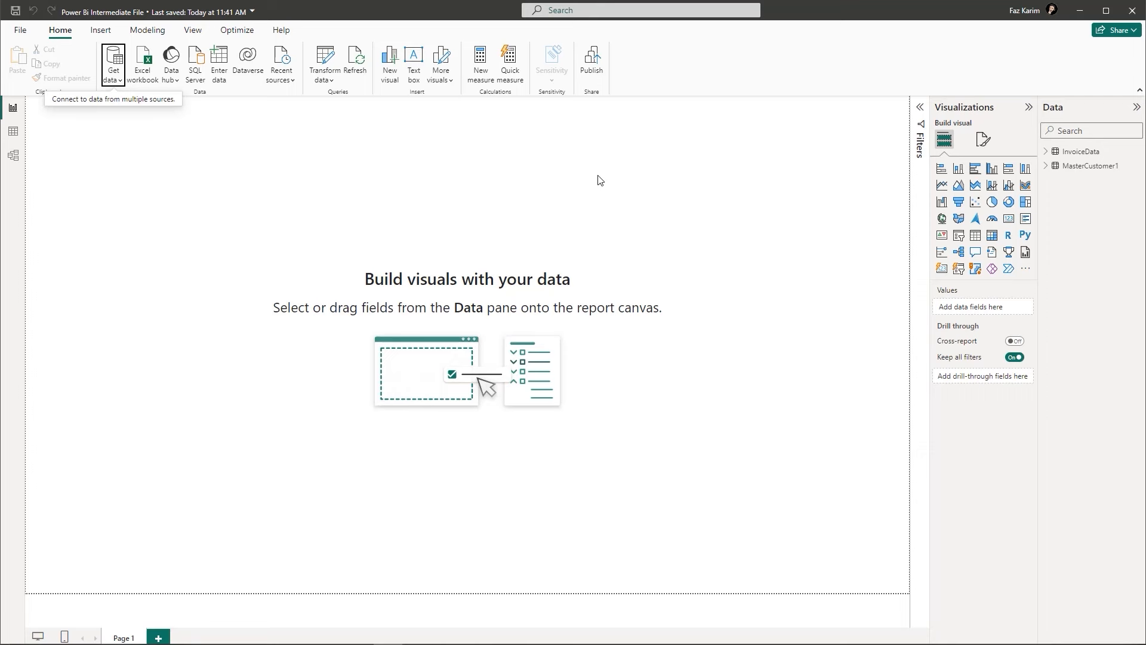
pyautogui.click(1044, 152)
pyautogui.click(1045, 152)
pyautogui.click(1046, 170)
pyautogui.click(1046, 170)
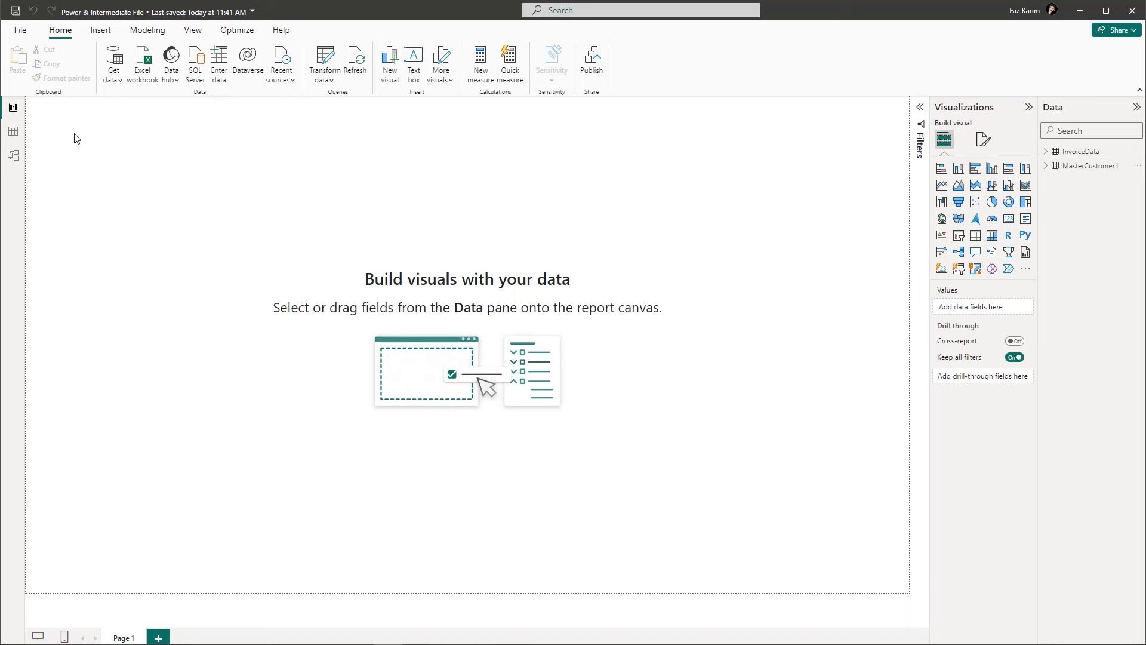
# Step: In the model diagram, widen the InvoiceData table and move it away from MasterCustomer1 to expose their relationship line
pyautogui.click(14, 132)
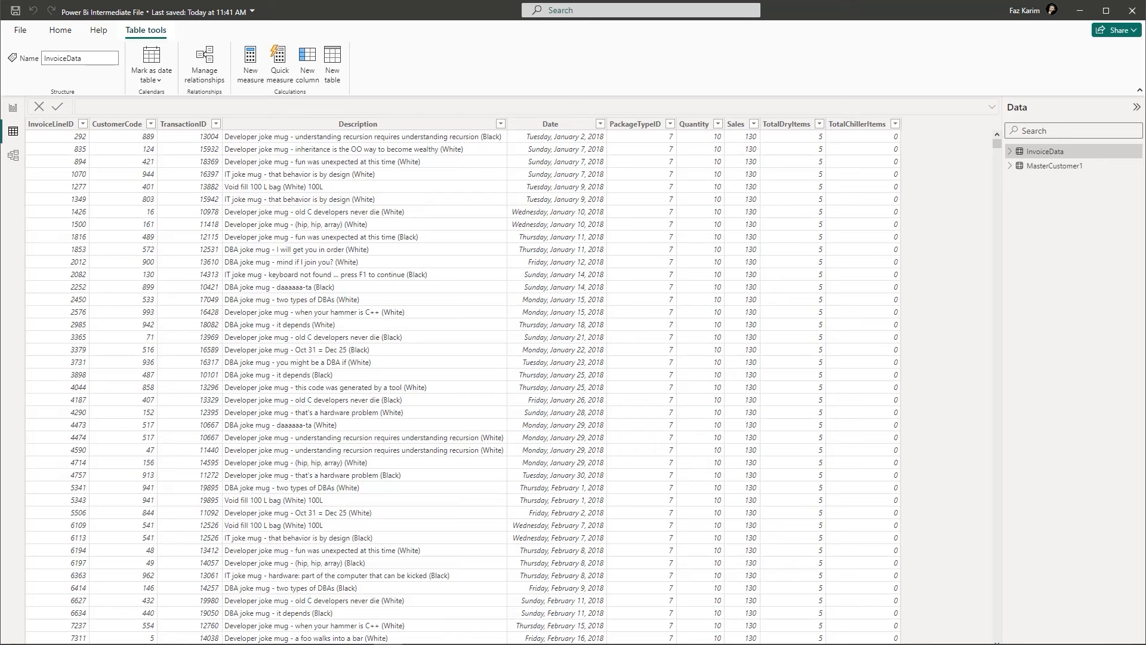
pyautogui.click(13, 156)
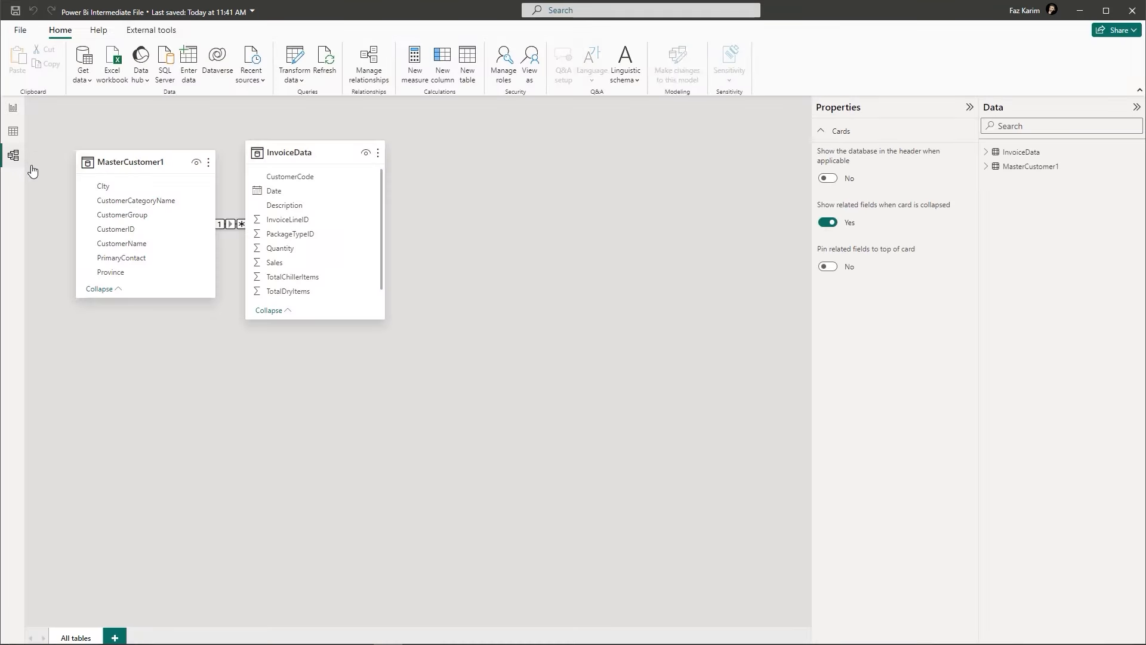
pyautogui.moveTo(385, 221); pyautogui.dragTo(435, 221)
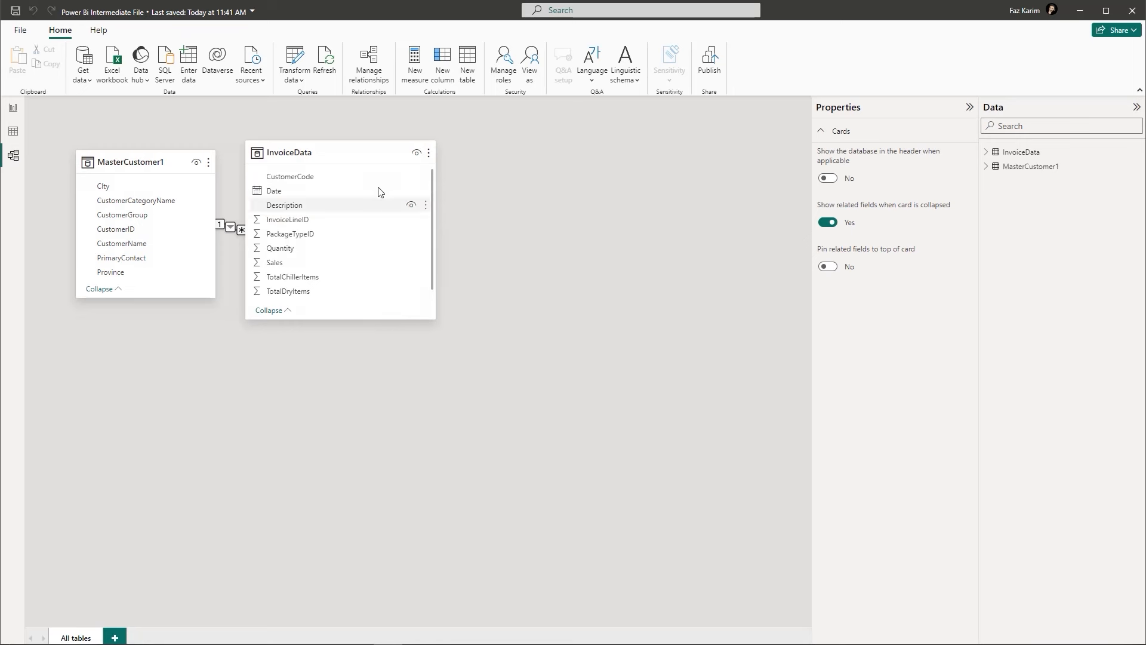
pyautogui.moveTo(340, 151); pyautogui.dragTo(519, 159)
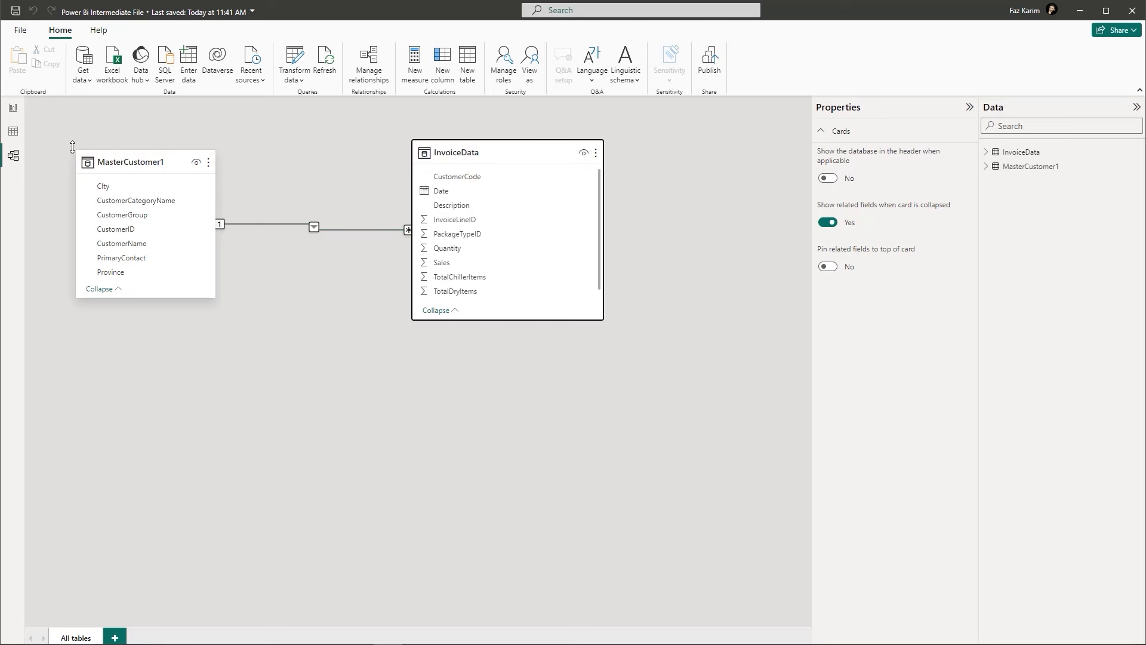
# Step: Compare the loaded rows of the MasterCustomer1 and InvoiceData tables, looking at their customer ID columns
pyautogui.click(17, 136)
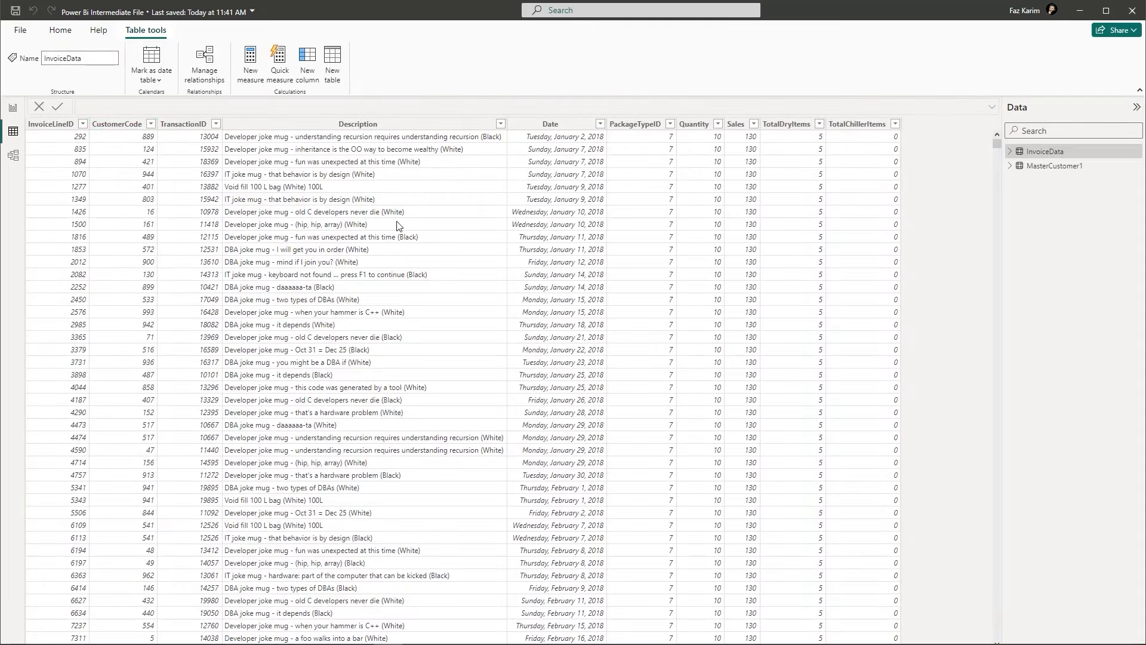
pyautogui.click(1051, 166)
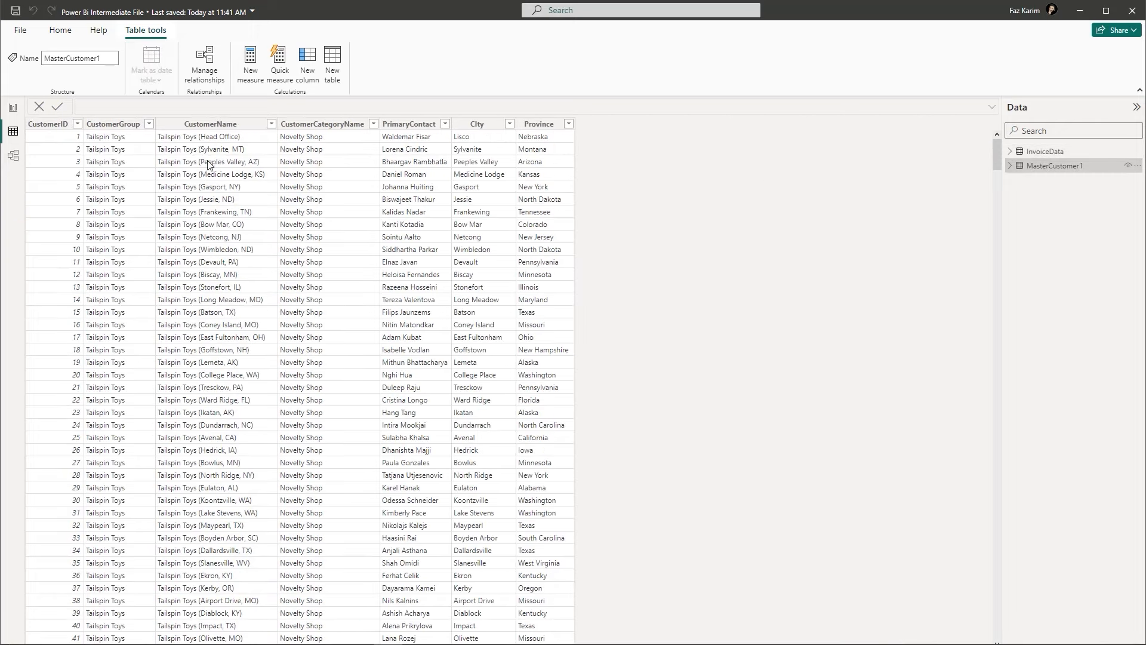
pyautogui.click(1068, 153)
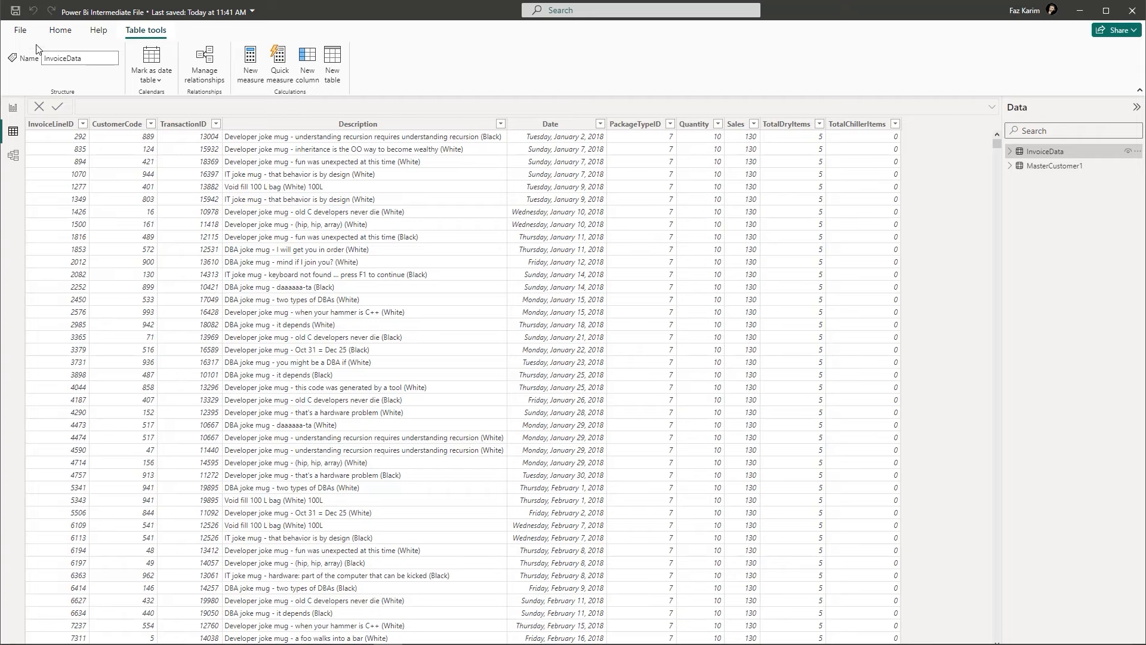
# Step: Review the current file's data load options for relationship detection without changing them
pyautogui.click(21, 32)
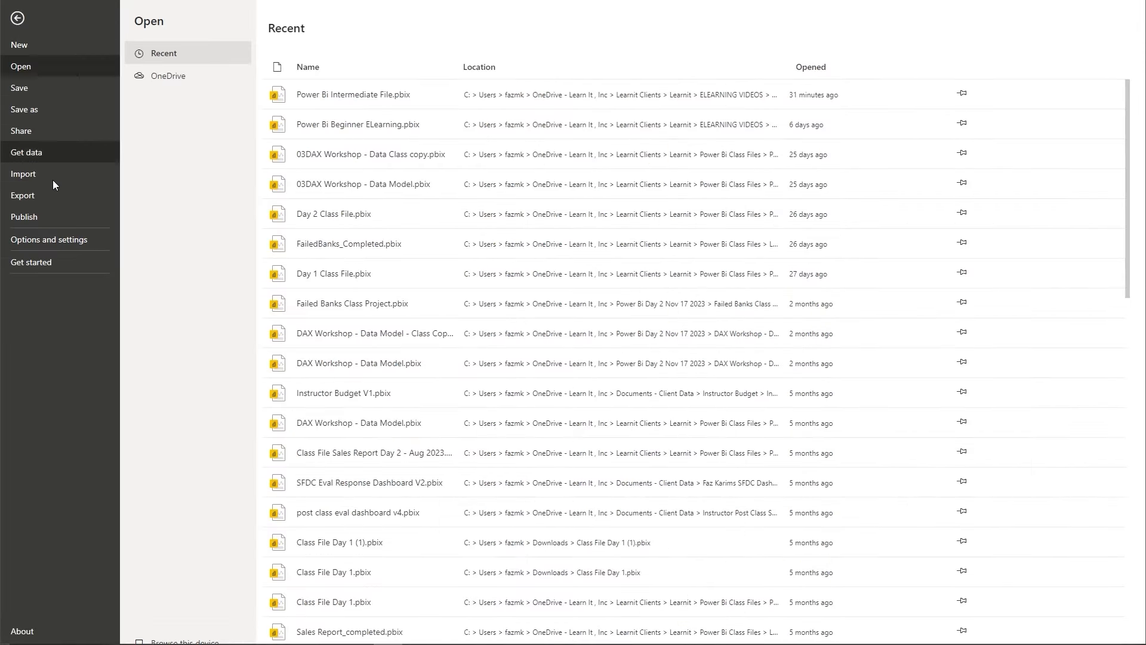
pyautogui.click(41, 239)
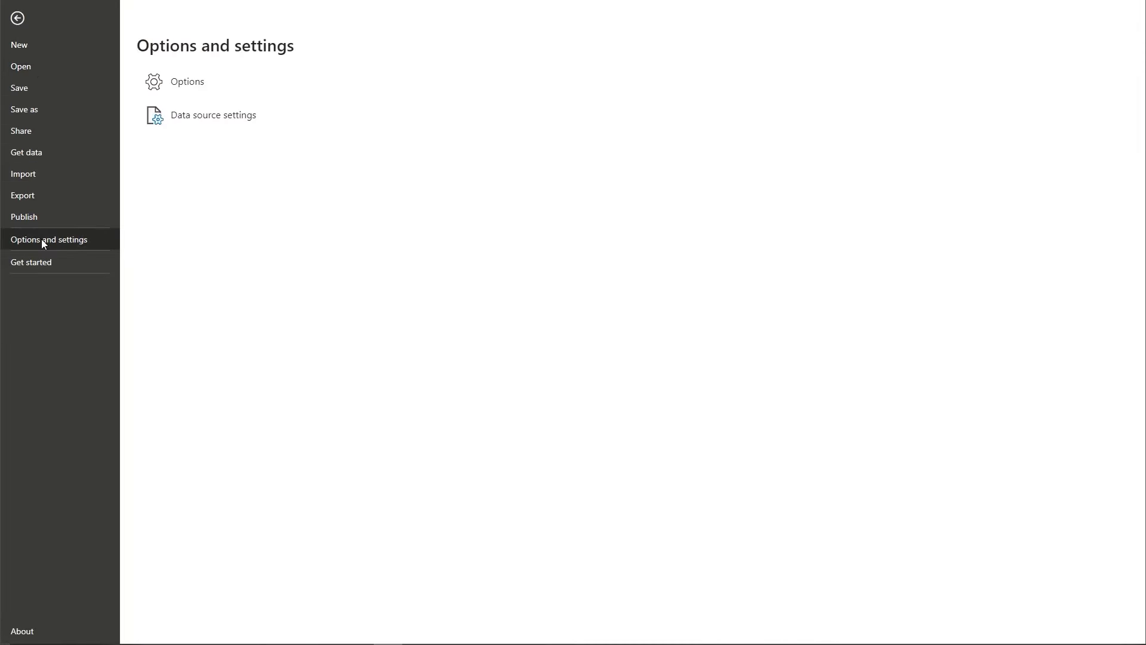
pyautogui.click(202, 85)
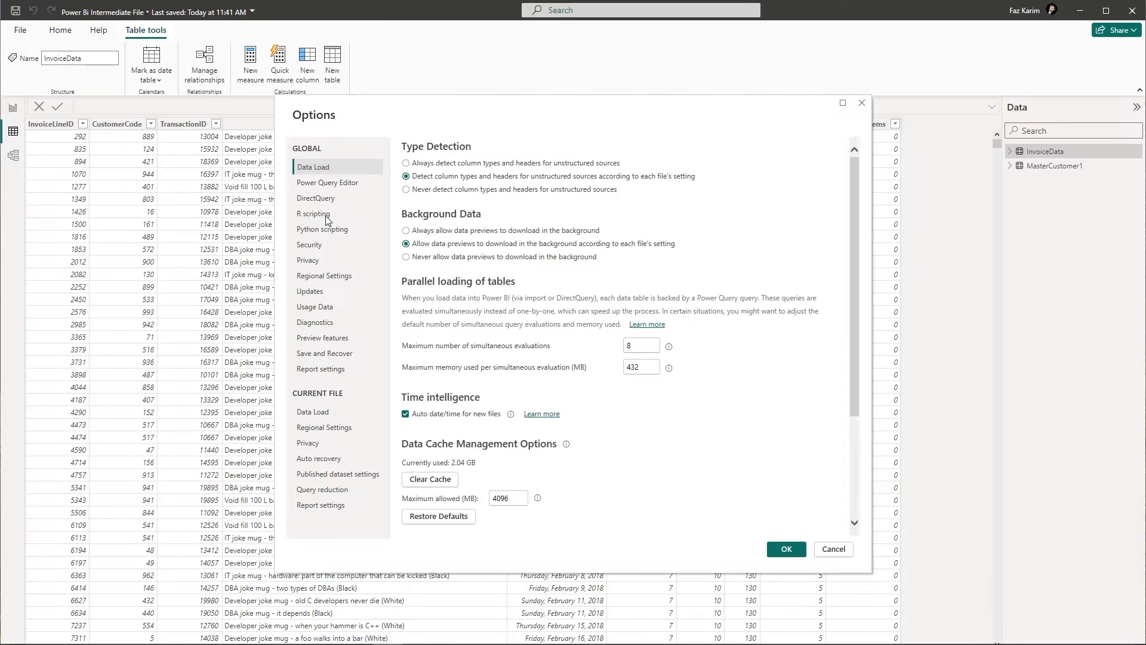
pyautogui.click(311, 413)
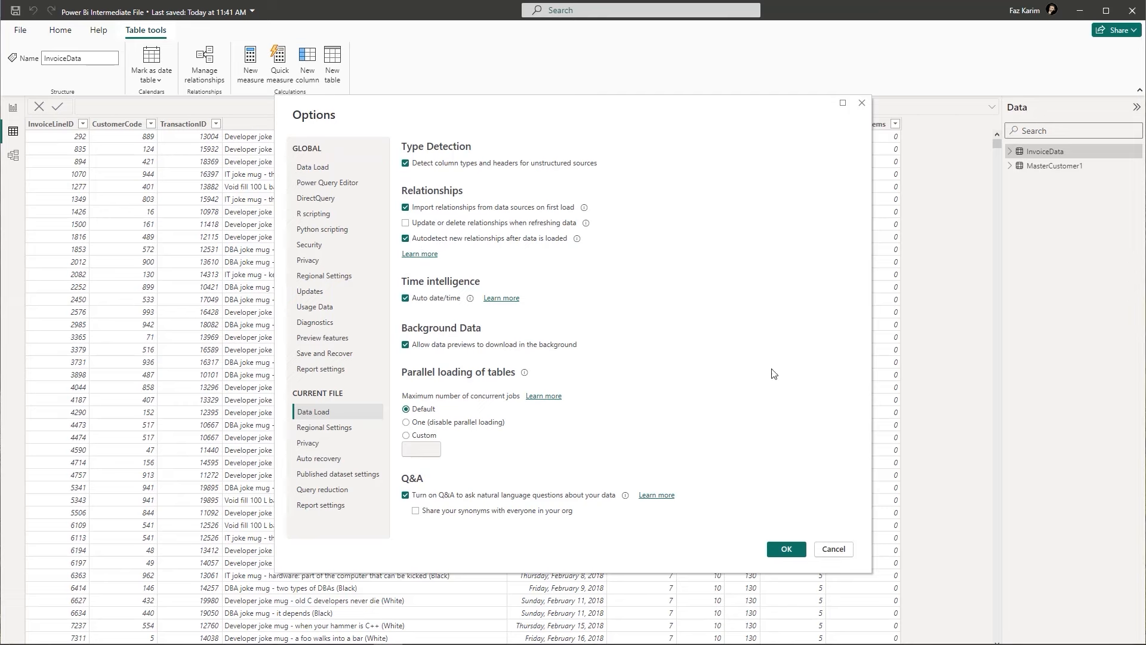
pyautogui.click(783, 549)
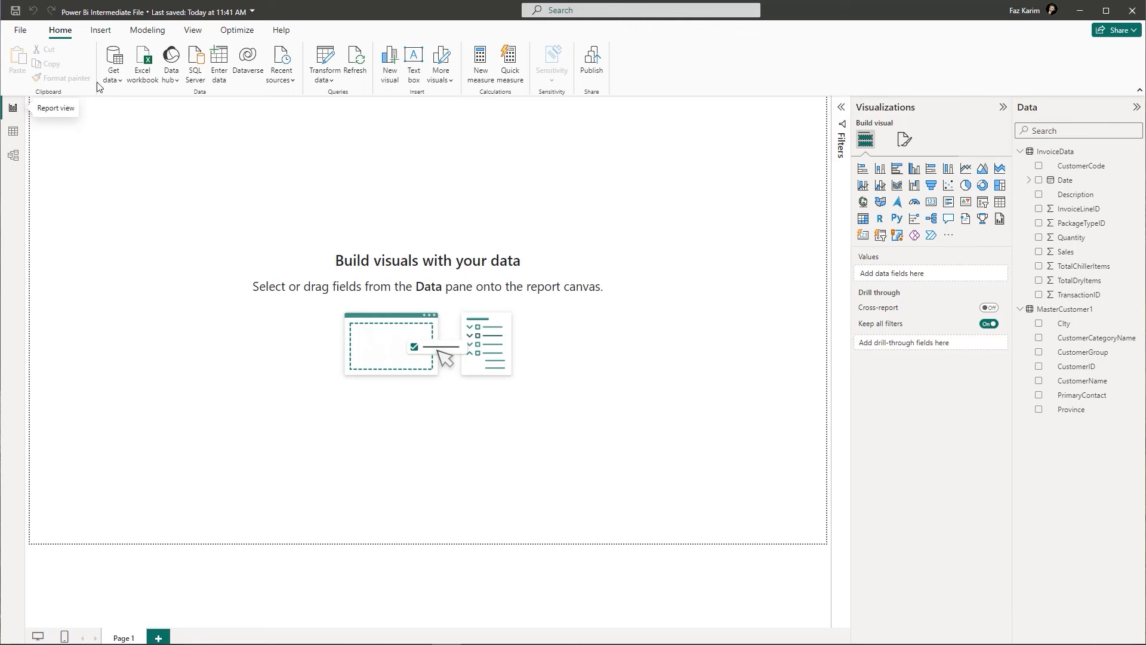
# Step: Rename the report page as Sales Report in its page formatting settings
pyautogui.click(194, 31)
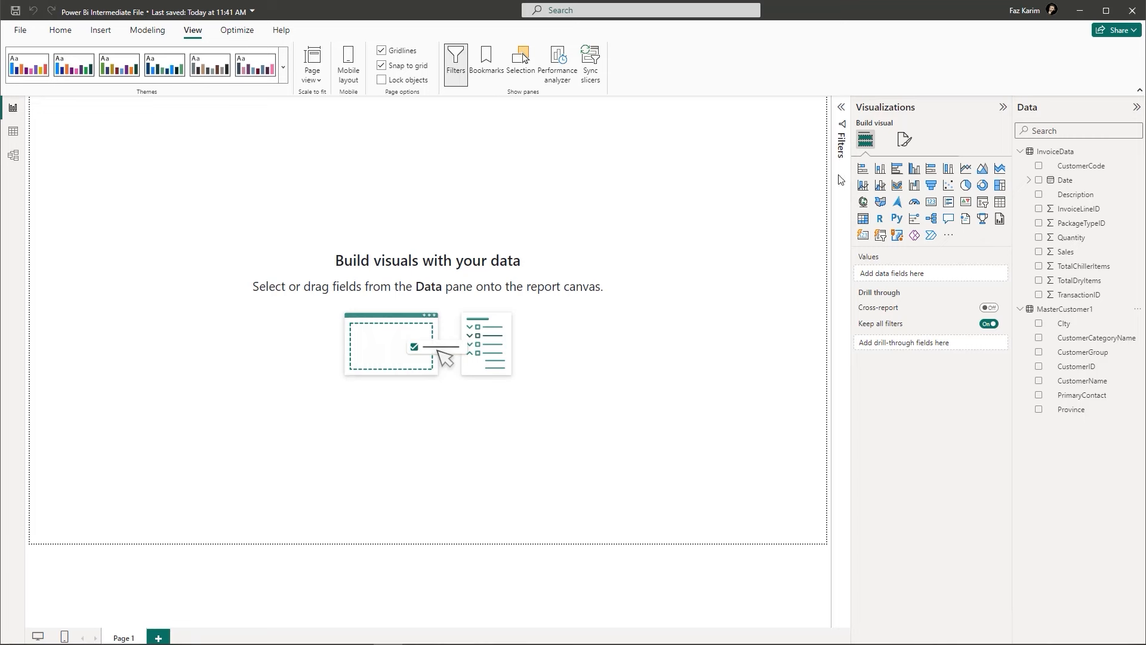
pyautogui.click(904, 143)
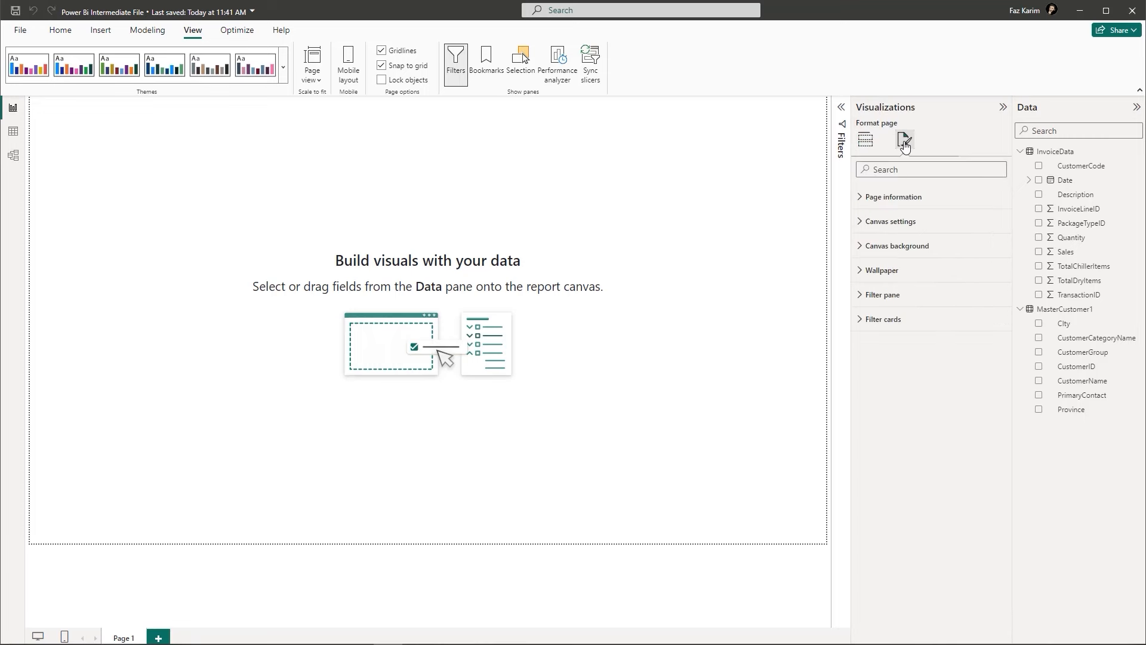
pyautogui.click(872, 196)
pyautogui.click(897, 237)
pyautogui.doubleClick(896, 235)
pyautogui.doubleClick(896, 236)
pyautogui.press('BackSpace')
pyautogui.press('BackSpace')
pyautogui.press('BackSpace')
pyautogui.press('BackSpace')
pyautogui.press('BackSpace')
pyautogui.press('BackSpace')
pyautogui.write('Sales Report')
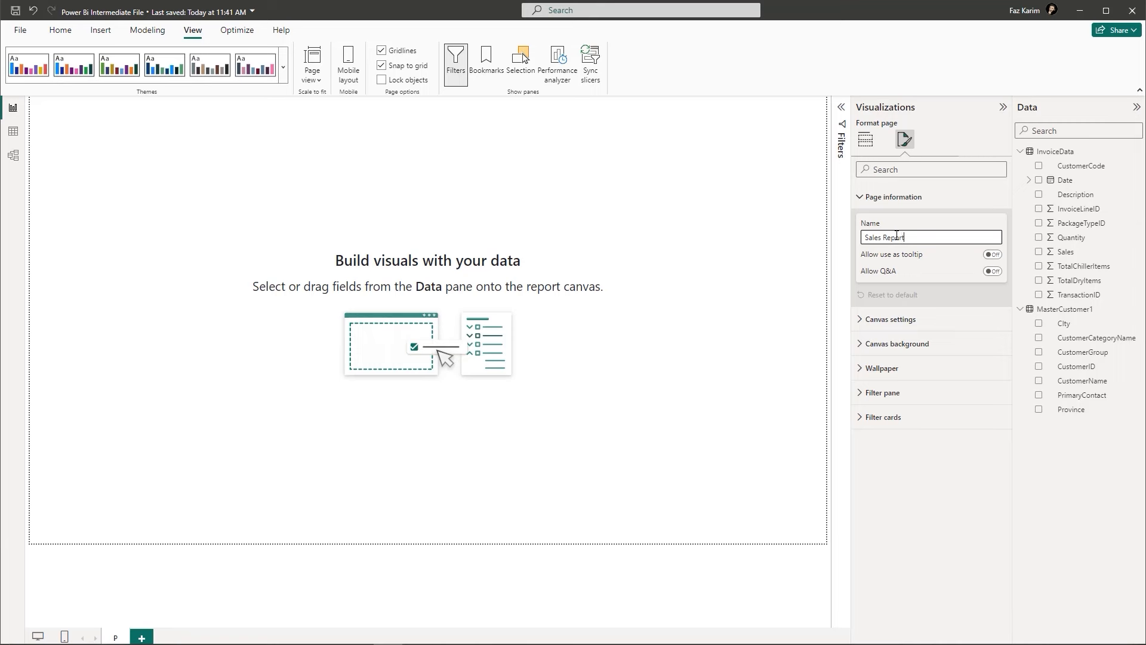
pyautogui.click(904, 147)
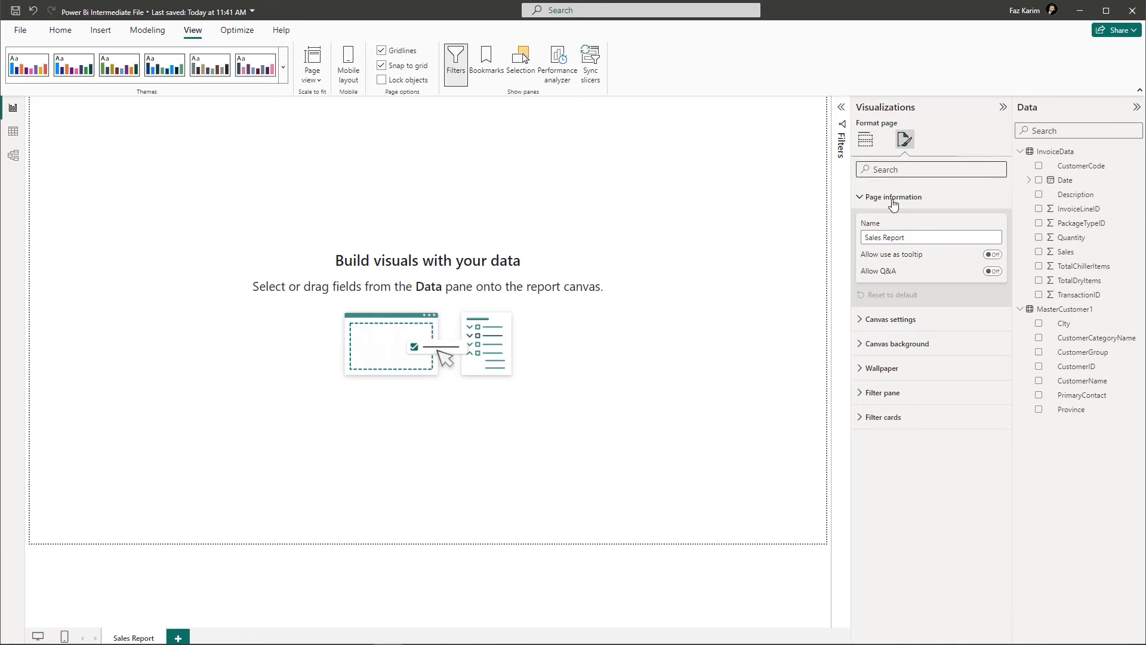
# Step: Set the page's canvas background to light gray with 50% transparency
pyautogui.click(863, 351)
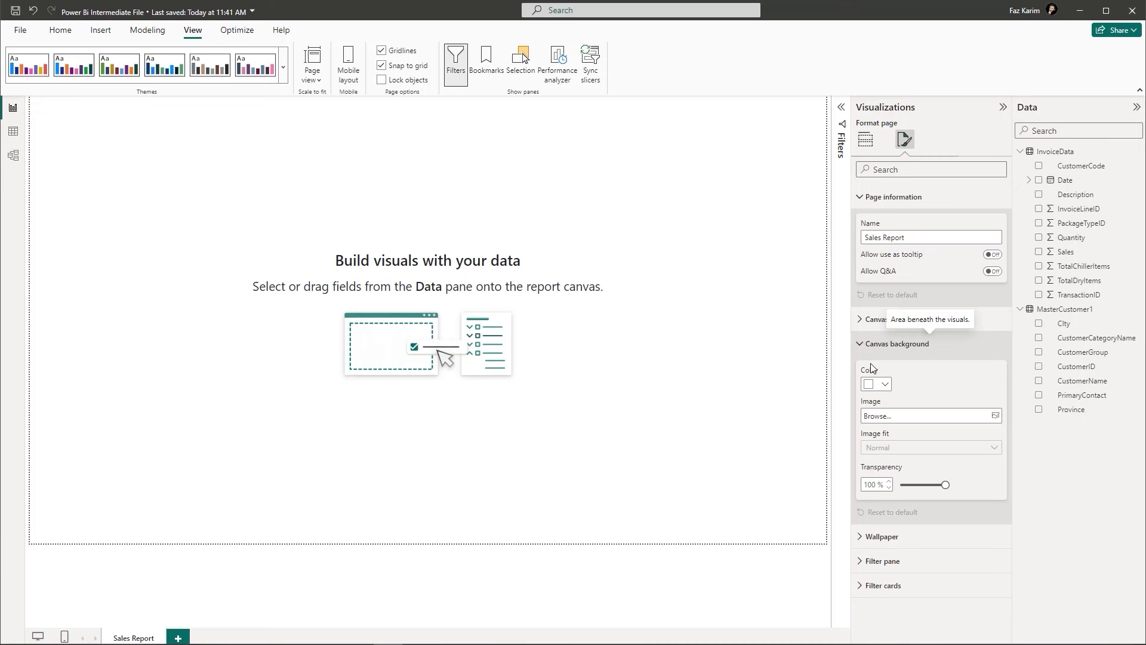
pyautogui.click(873, 384)
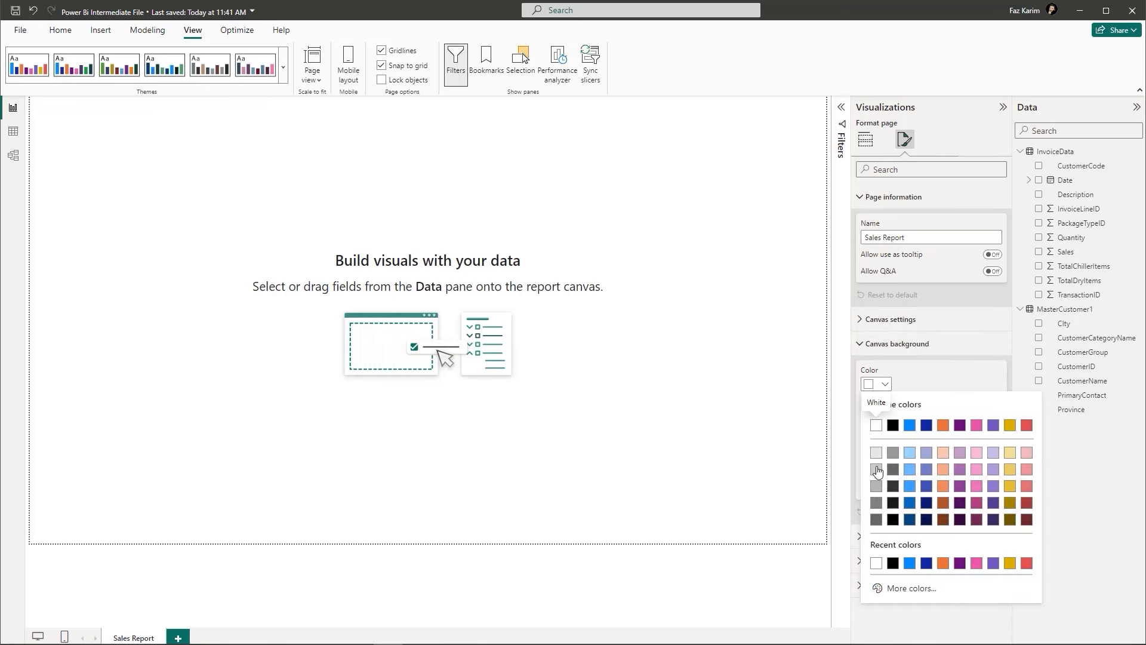
pyautogui.click(876, 469)
pyautogui.moveTo(946, 485); pyautogui.dragTo(922, 494)
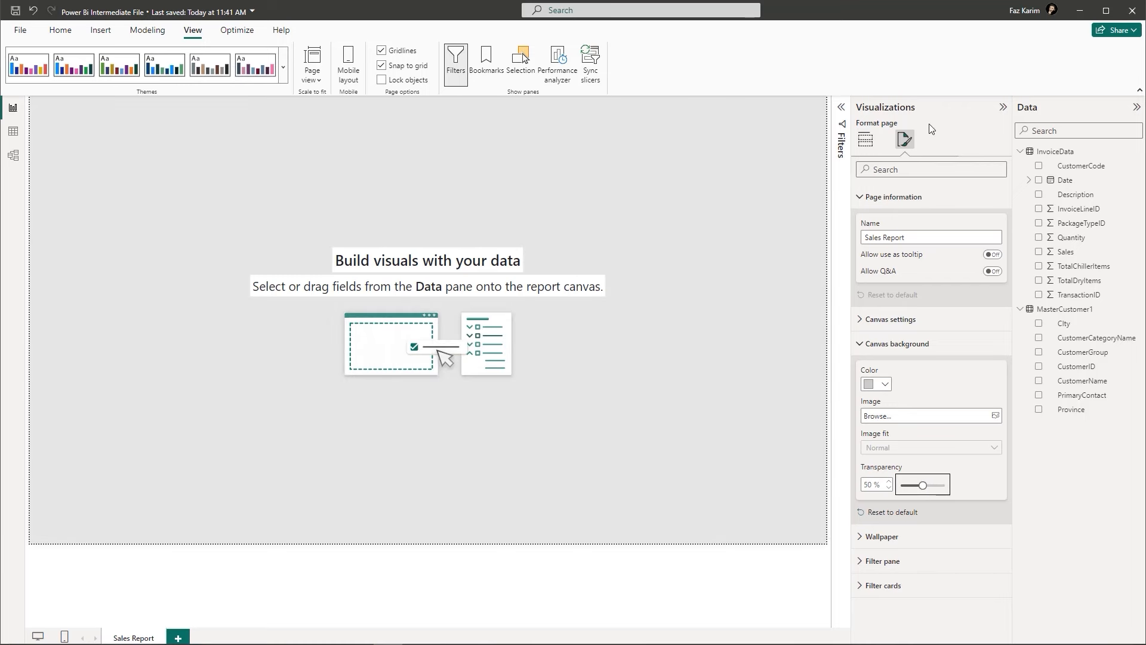
# Step: Create a clustered column chart of Sales by CustomerCategoryName, move it toward the canvas center and widen it to over twice its width
pyautogui.click(875, 143)
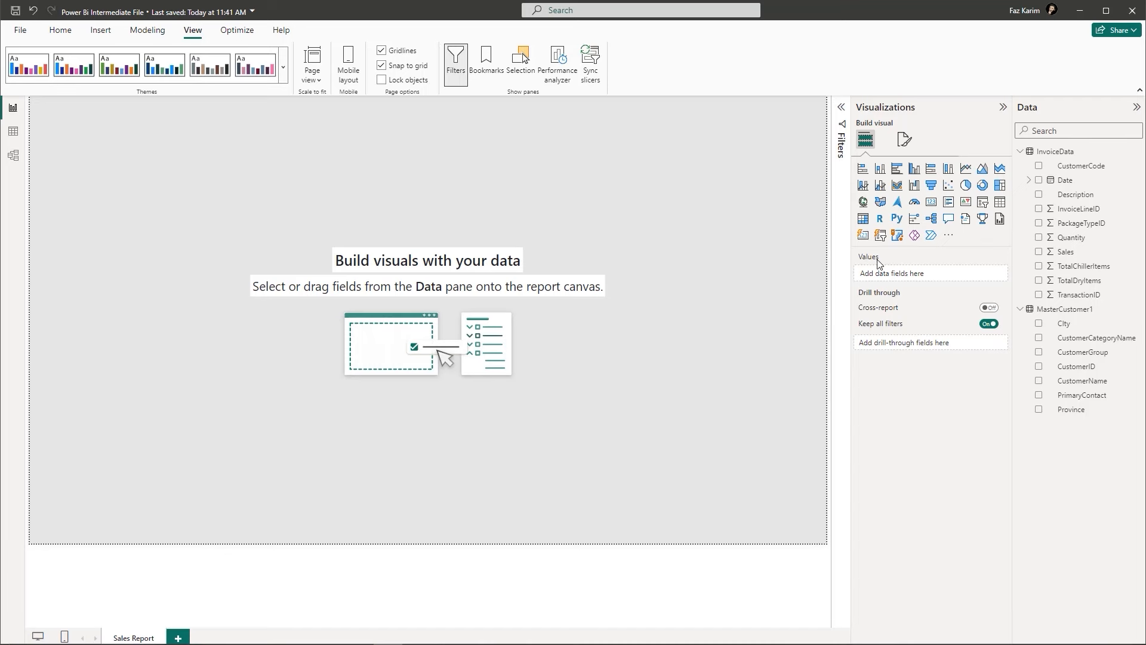
pyautogui.click(1038, 253)
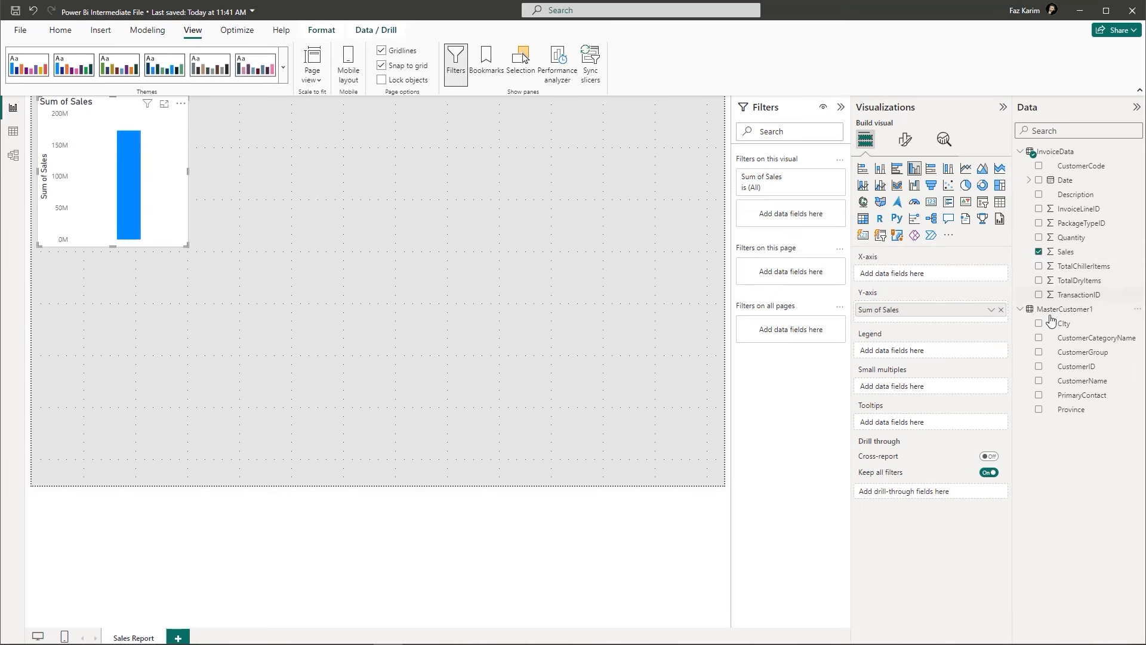
pyautogui.click(1038, 339)
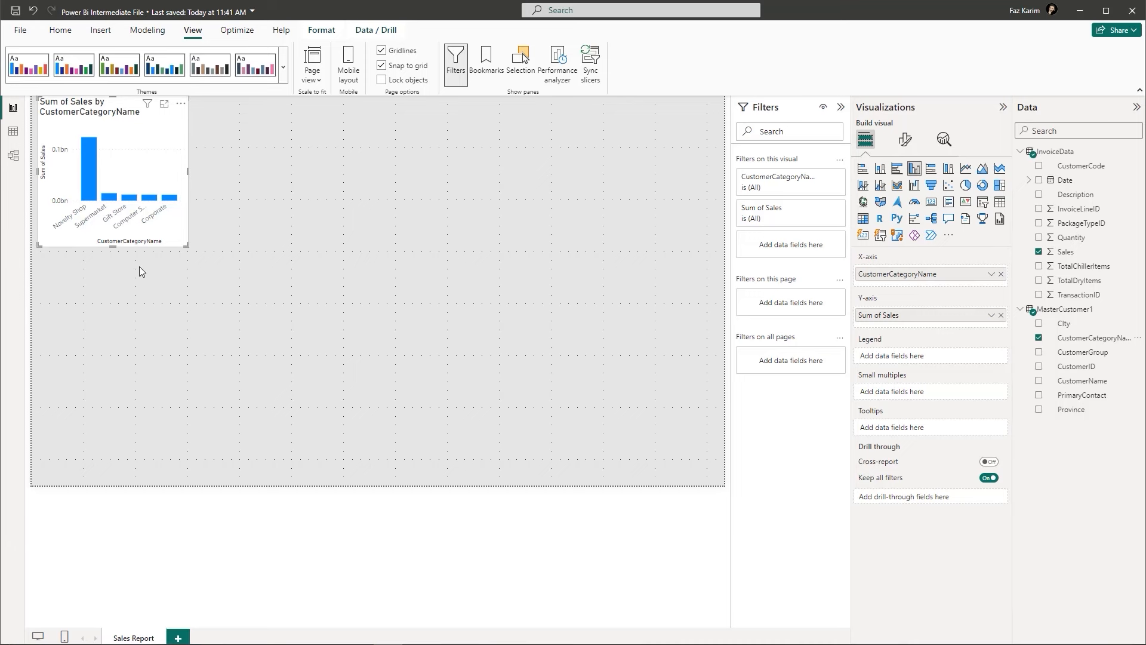
pyautogui.moveTo(153, 150); pyautogui.dragTo(302, 250)
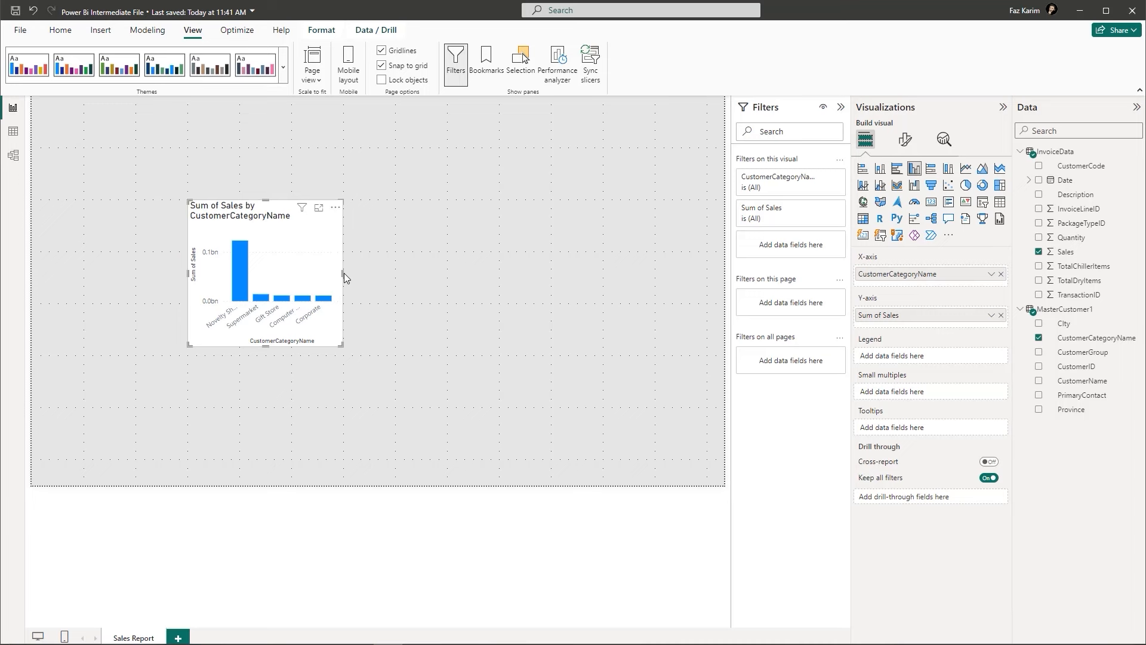
pyautogui.moveTo(343, 273); pyautogui.dragTo(547, 269)
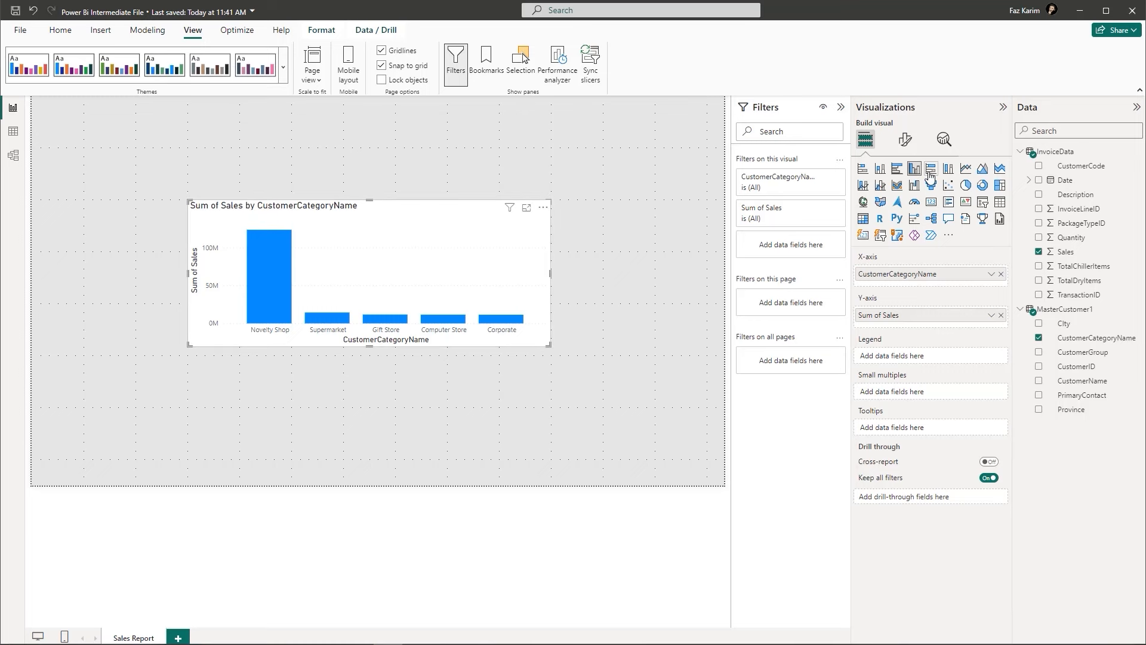
# Step: Convert the Sales by CustomerCategoryName chart to a stacked bar chart and extend its bottom edge to make it taller
pyautogui.click(866, 175)
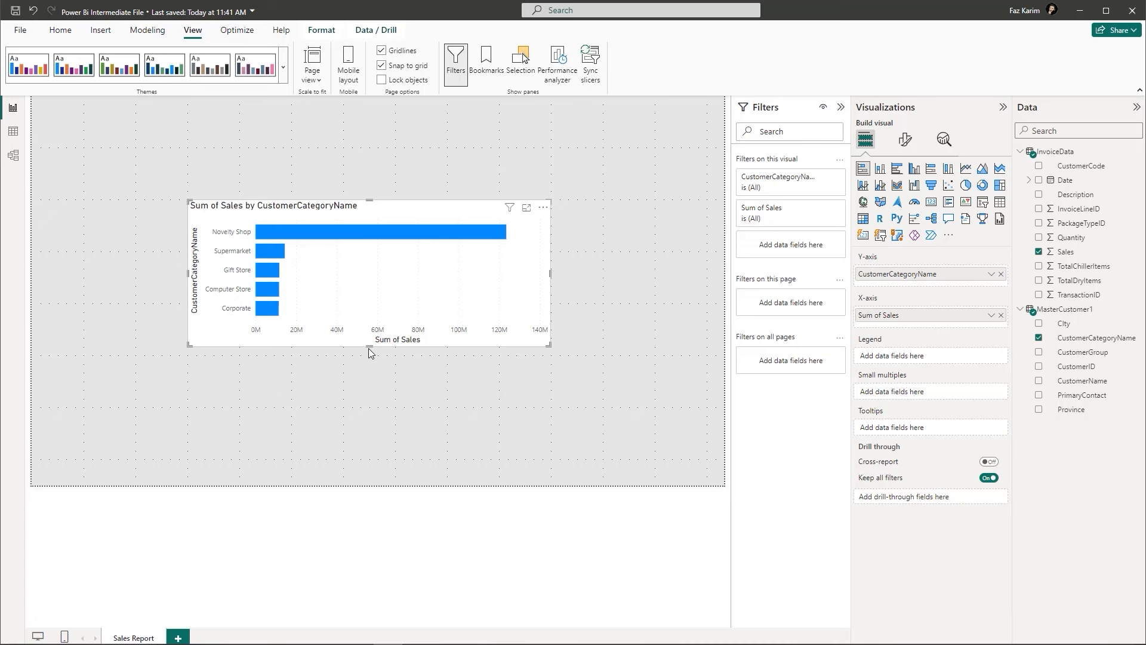
pyautogui.moveTo(368, 349); pyautogui.dragTo(367, 392)
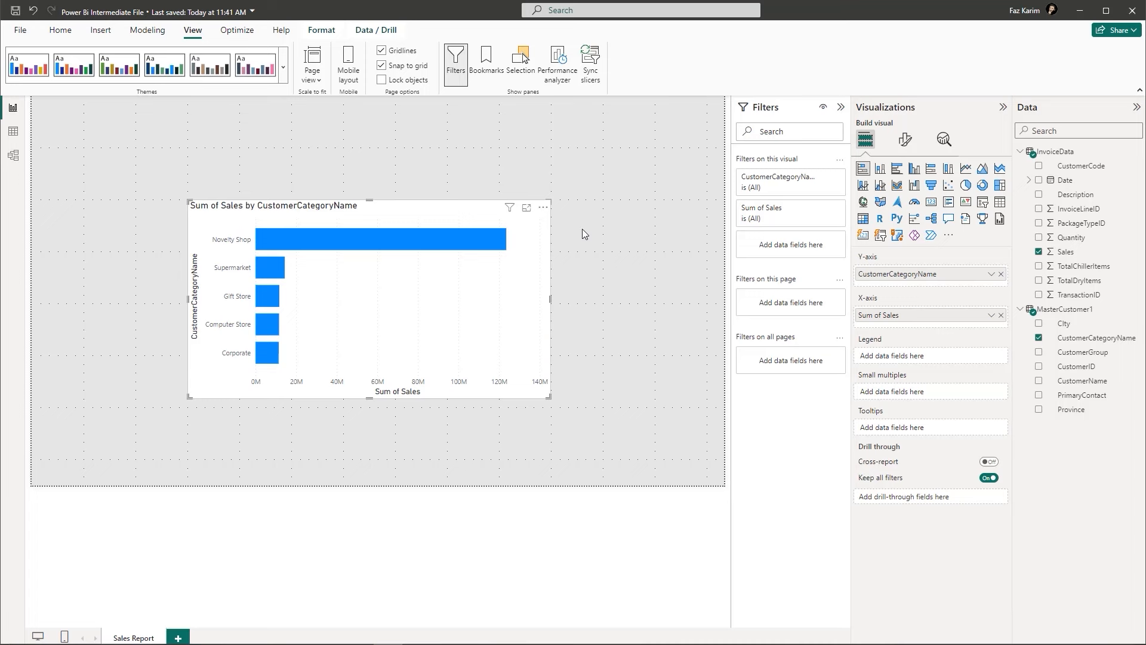
pyautogui.click(601, 200)
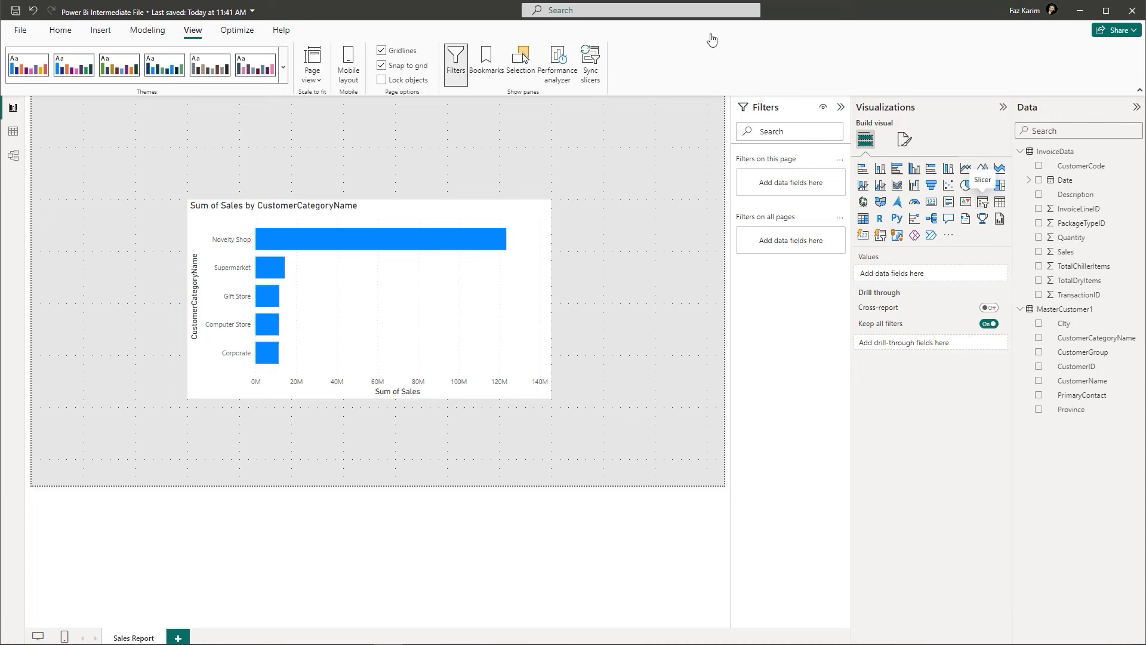
# Step: Add a slicer on the Year level of the Date hierarchy and place it near the canvas's upper-left corner
pyautogui.click(982, 203)
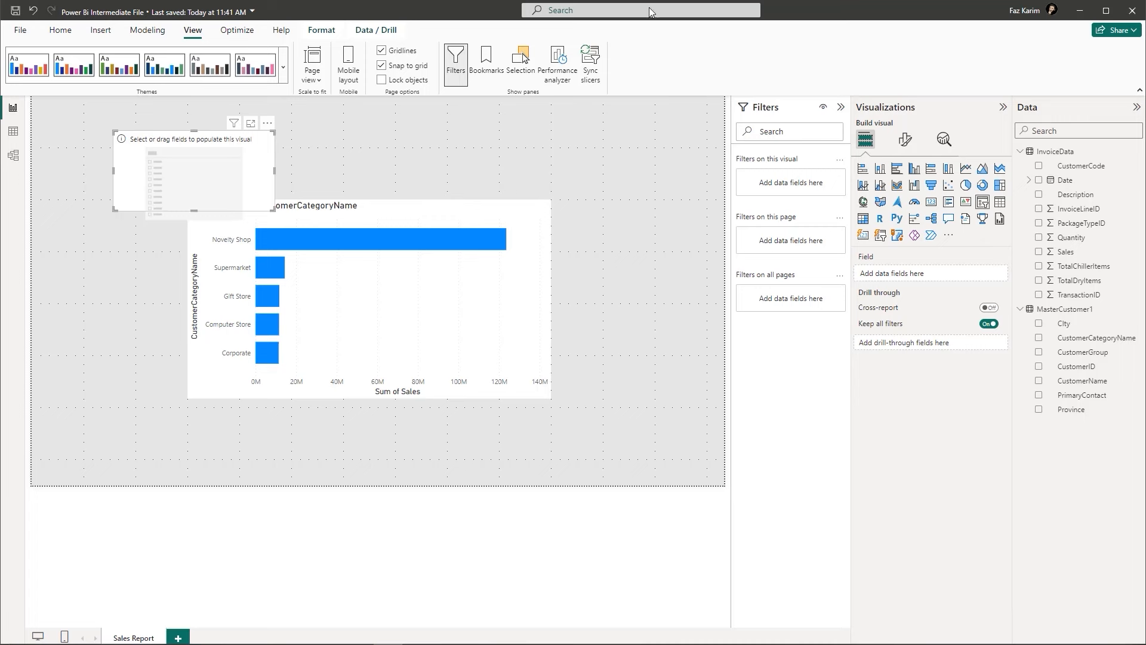
pyautogui.click(1030, 181)
pyautogui.click(1038, 196)
pyautogui.moveTo(1081, 210); pyautogui.dragTo(931, 274)
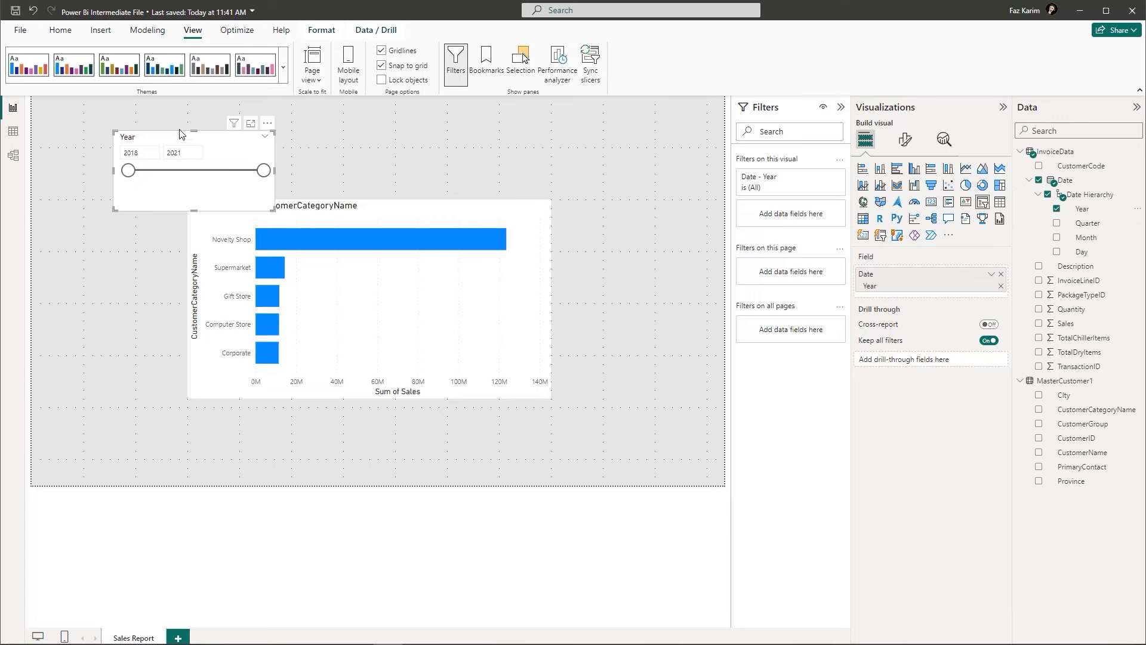
pyautogui.moveTo(173, 136); pyautogui.dragTo(108, 111)
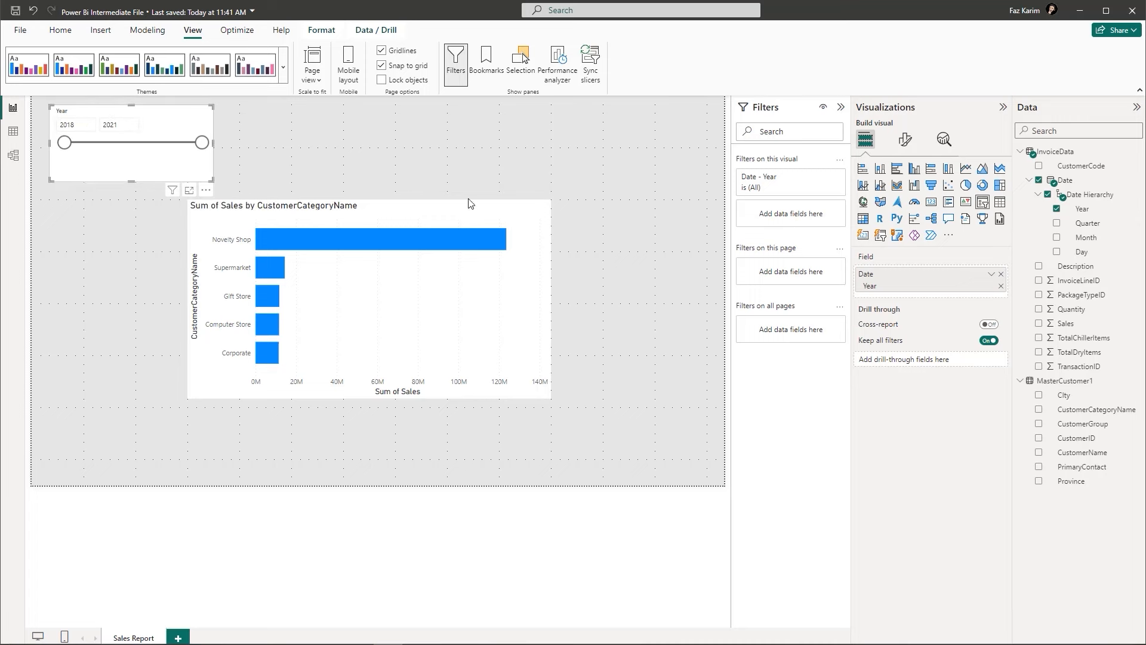
# Step: Try the Dropdown style on the Year slicer, check its list, and settle on the Tile style
pyautogui.click(904, 146)
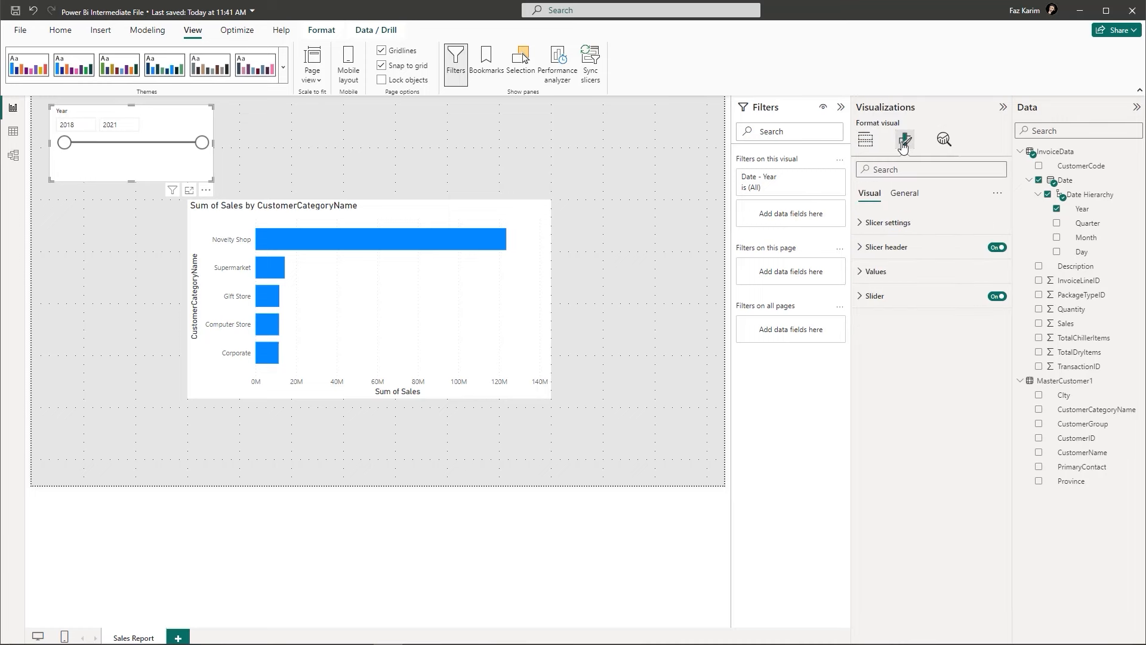
pyautogui.click(857, 223)
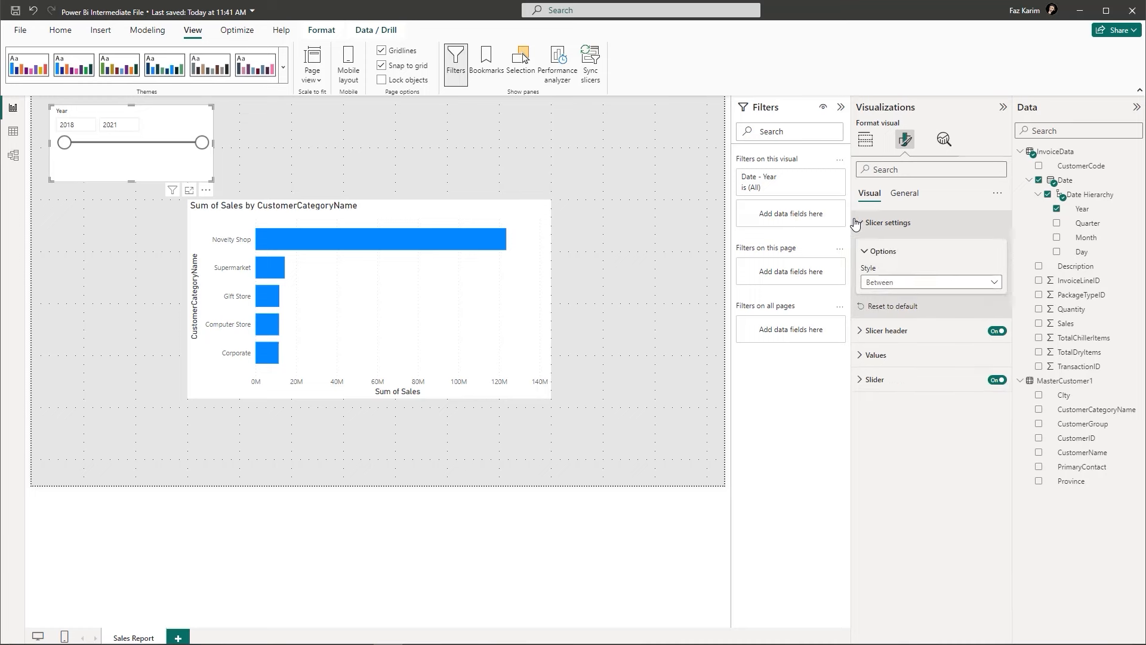
pyautogui.click(901, 282)
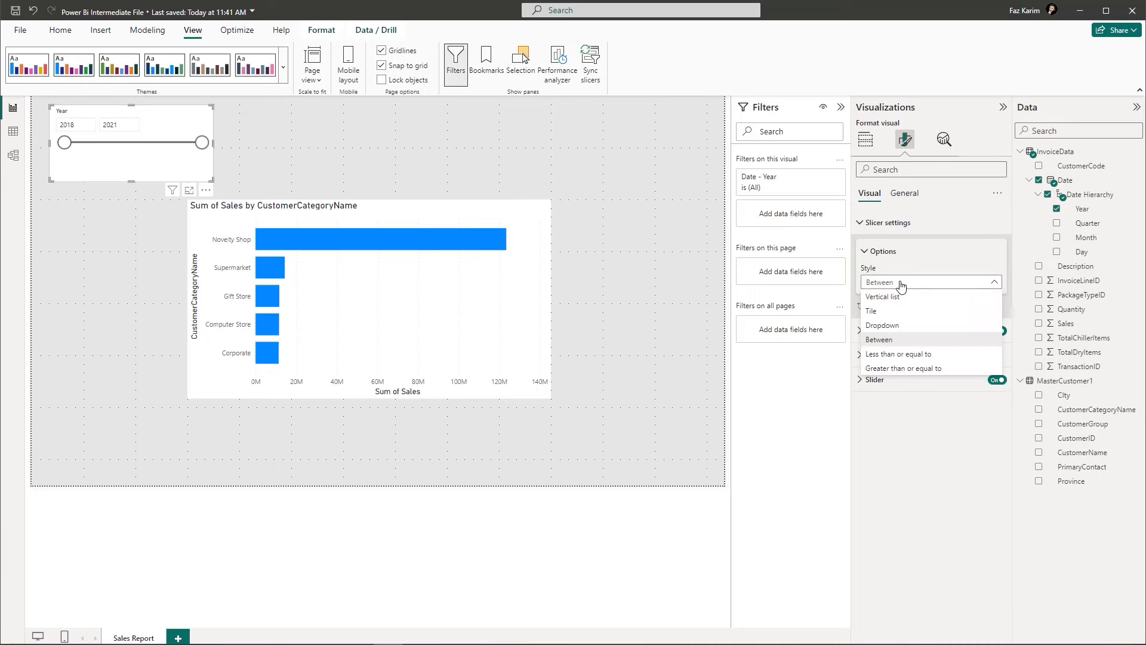
pyautogui.click(886, 326)
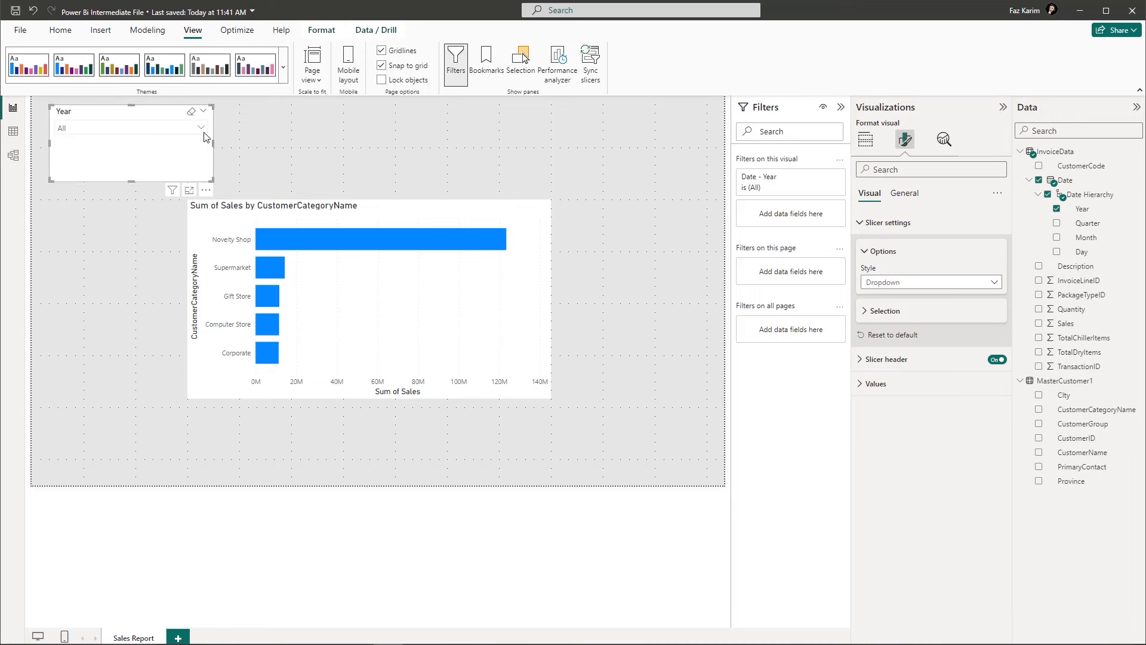
pyautogui.click(202, 129)
pyautogui.click(203, 130)
pyautogui.click(949, 282)
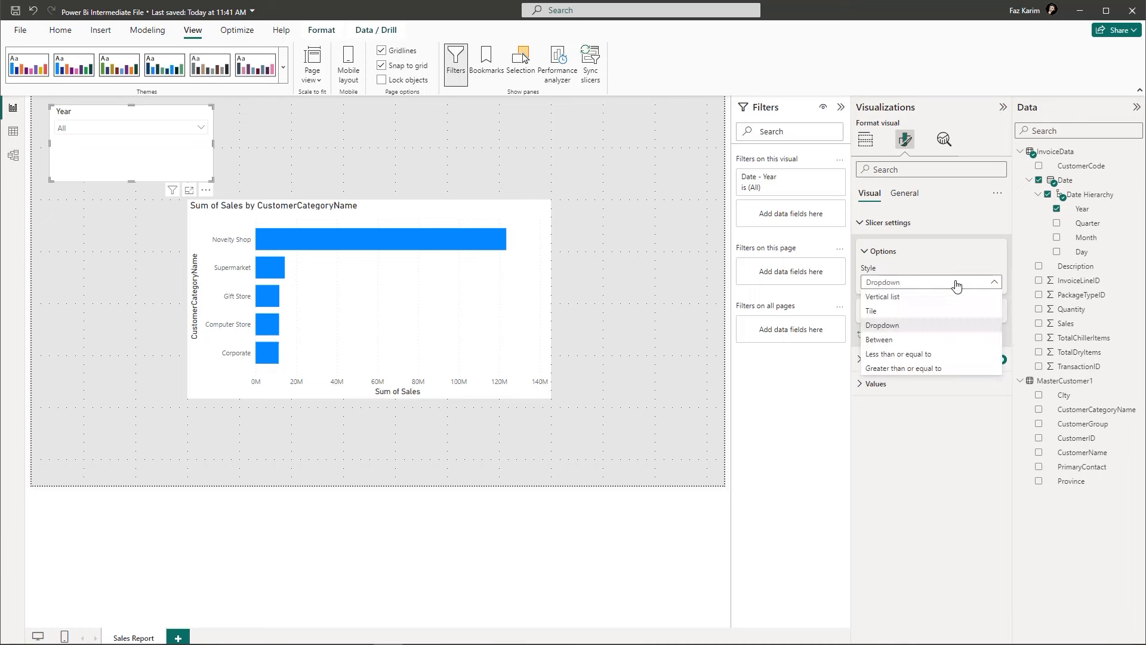
pyautogui.click(897, 312)
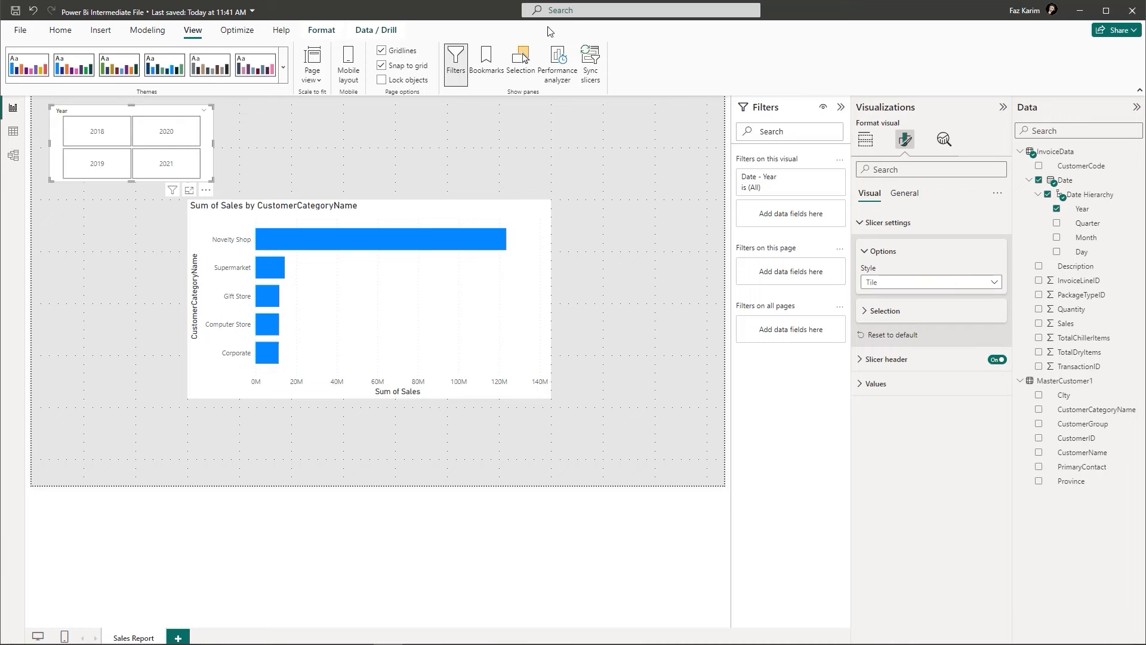
# Step: Stretch the Year slicer across the canvas with its tiles in one row, and center it and the bar chart on each other
pyautogui.moveTo(213, 149); pyautogui.dragTo(664, 152)
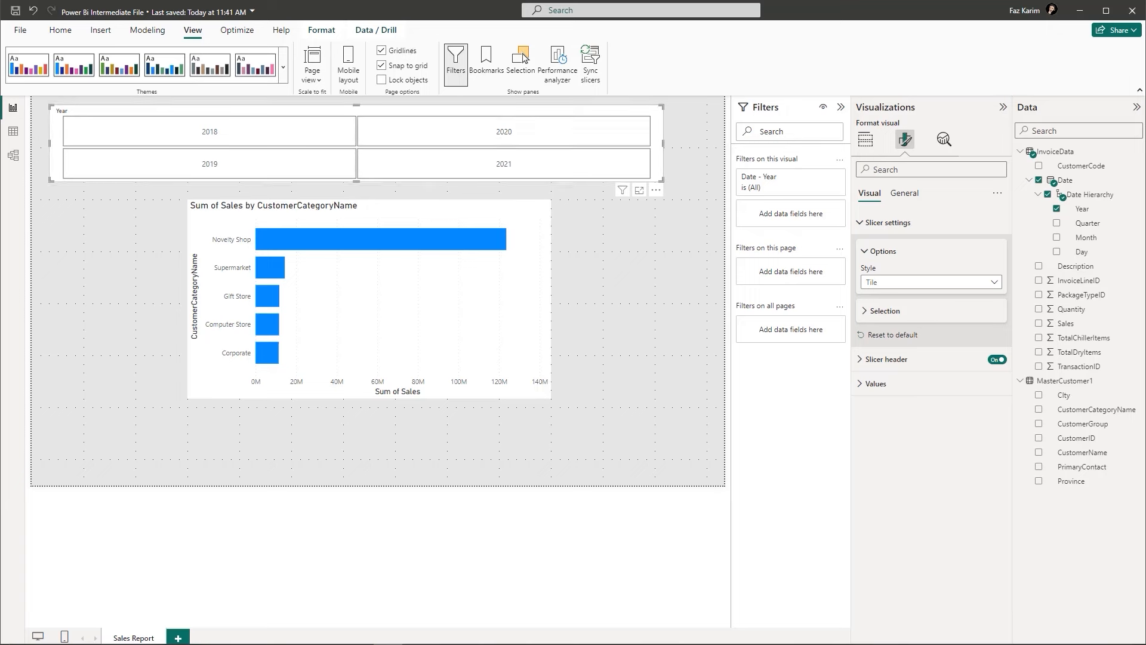
pyautogui.moveTo(356, 107); pyautogui.dragTo(357, 131)
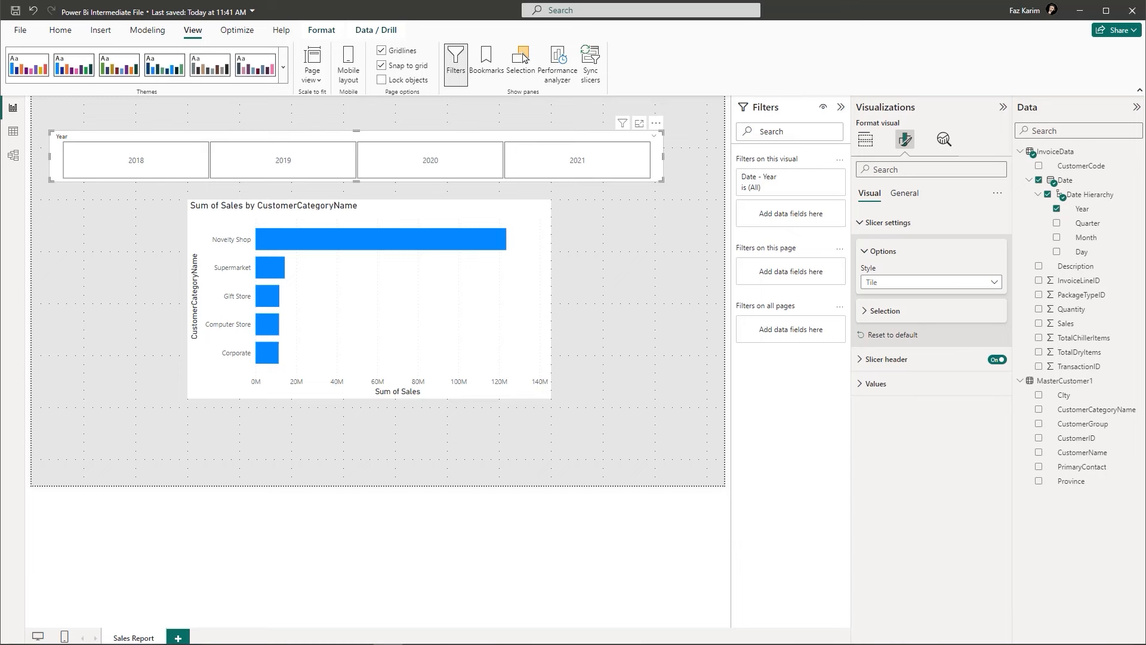
pyautogui.moveTo(314, 141)
pyautogui.mouseDown()
pyautogui.moveTo(324, 141)
pyautogui.moveTo(325, 160)
pyautogui.mouseUp()
pyautogui.click(383, 209)
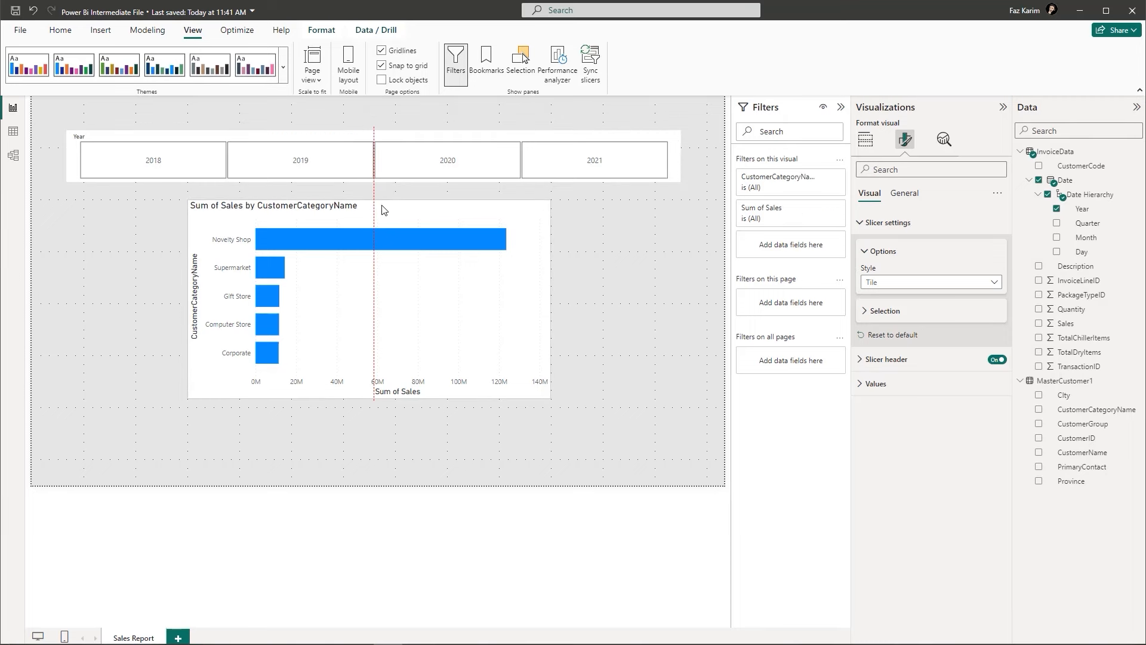
pyautogui.moveTo(383, 210); pyautogui.dragTo(392, 209)
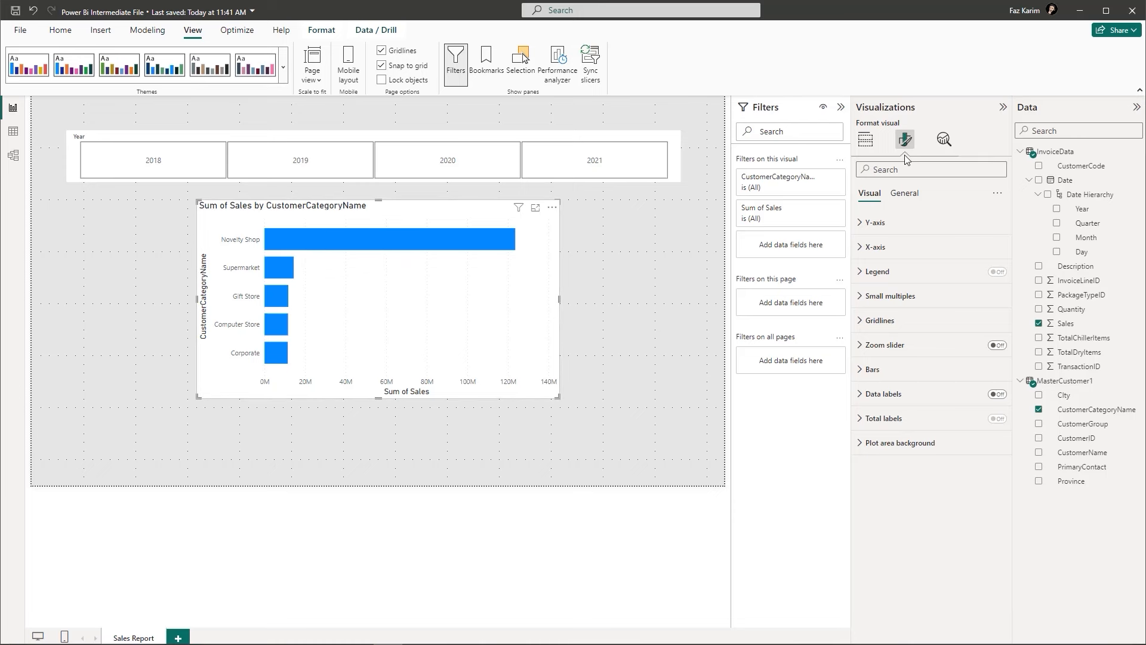
# Step: Turn off the X-axis title of the bar chart
pyautogui.click(859, 247)
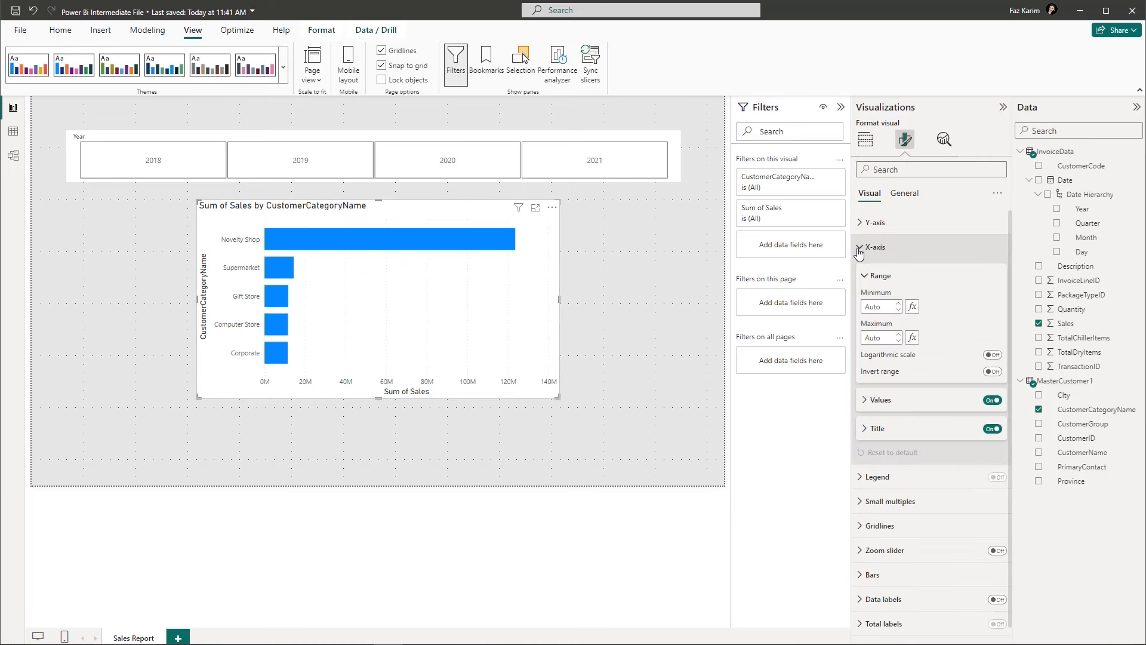
pyautogui.click(862, 400)
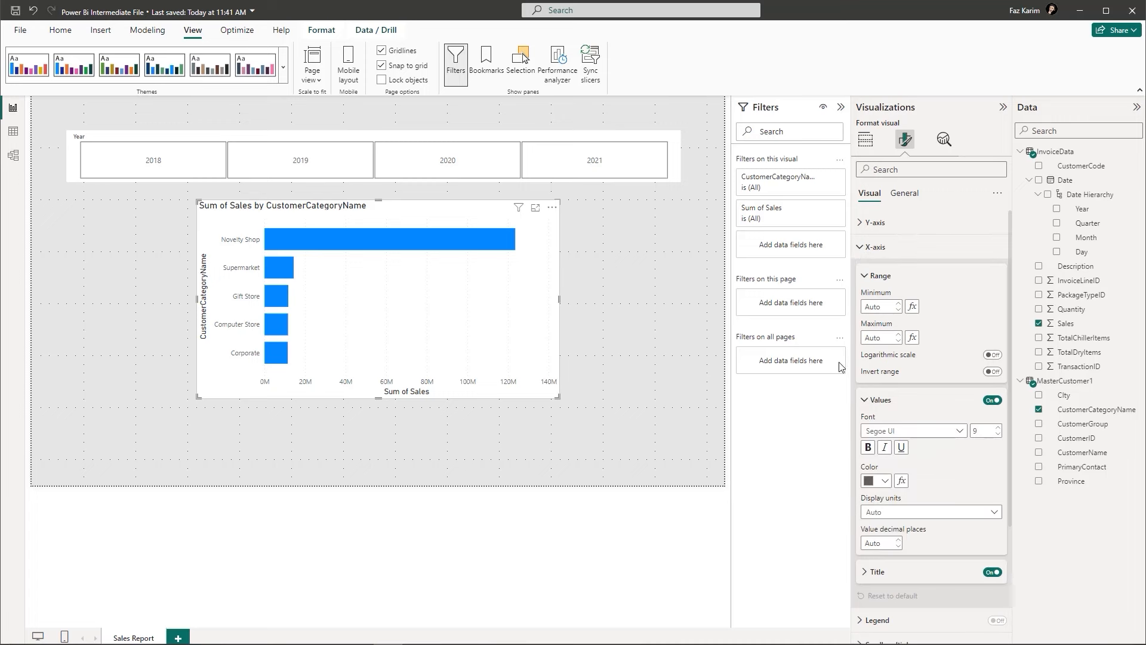
pyautogui.scroll(-1, 922, 457)
pyautogui.click(992, 508)
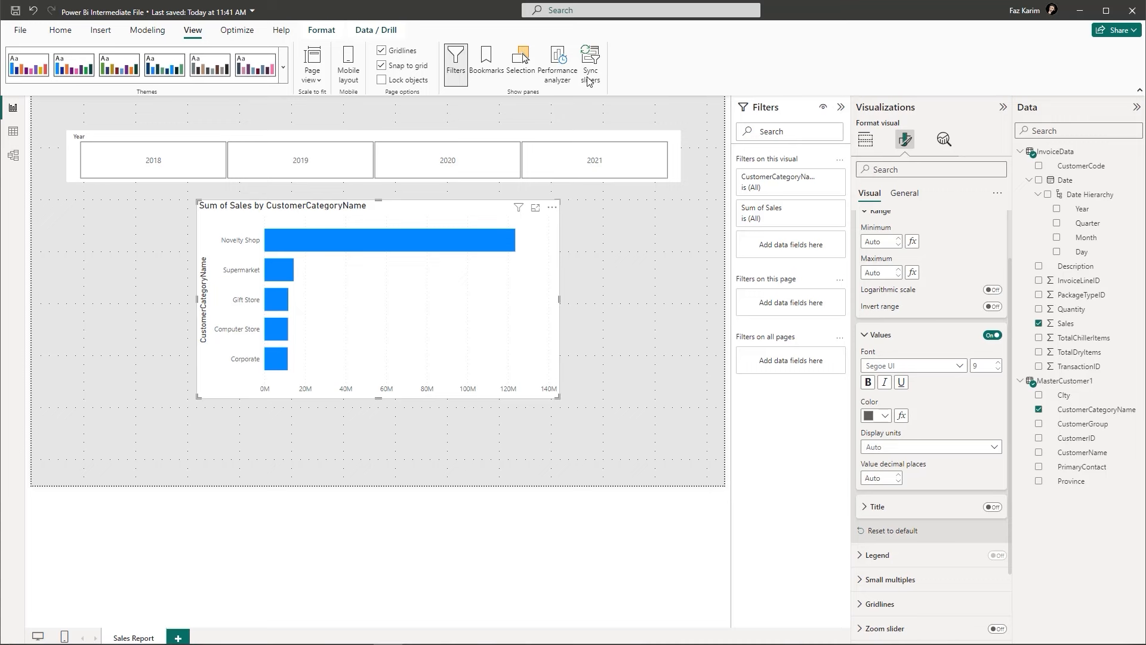
pyautogui.click(866, 335)
pyautogui.scroll(1, 860, 238)
pyautogui.click(860, 237)
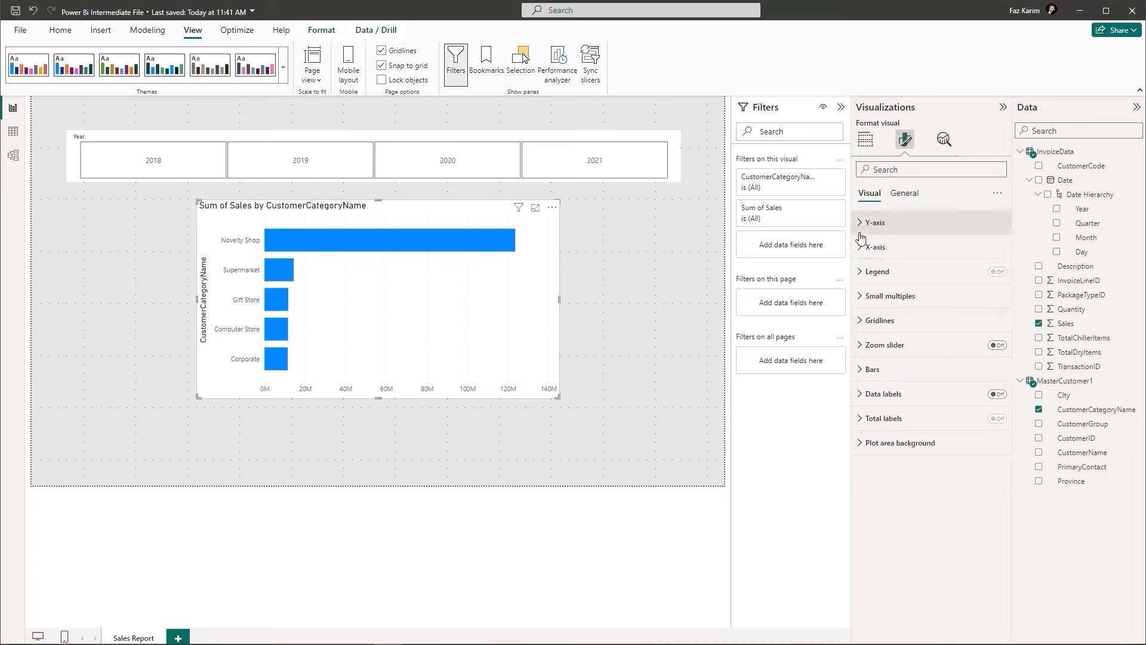
pyautogui.scroll(1, 866, 233)
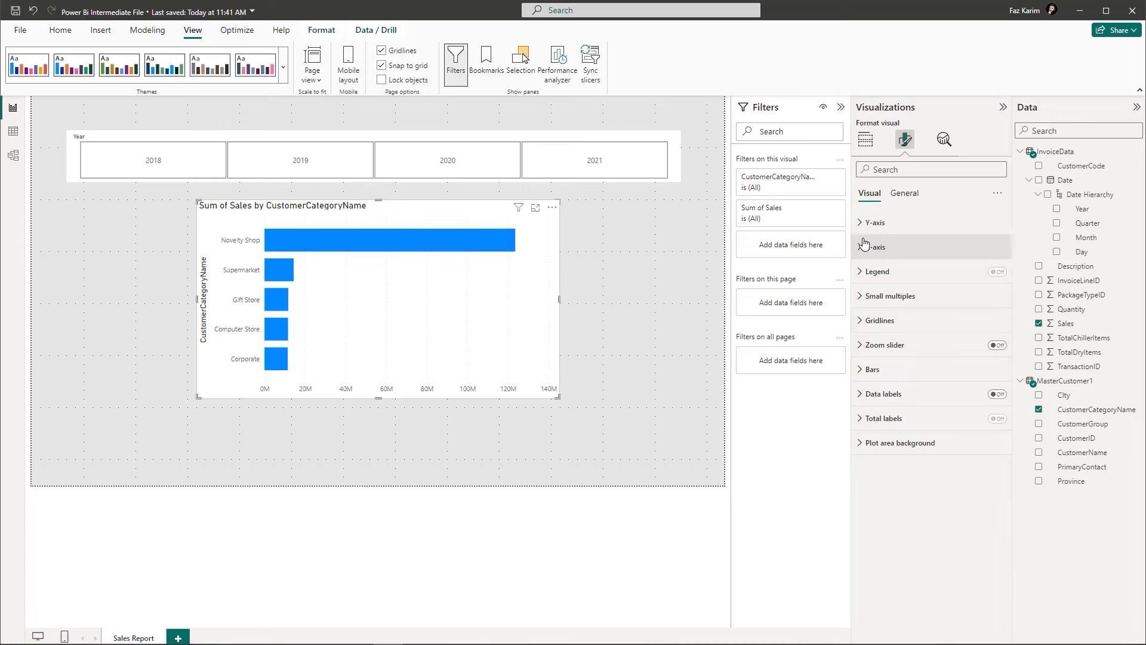
# Step: Change the bar chart's title text to "Sales By Category" and center it horizontally
pyautogui.click(902, 197)
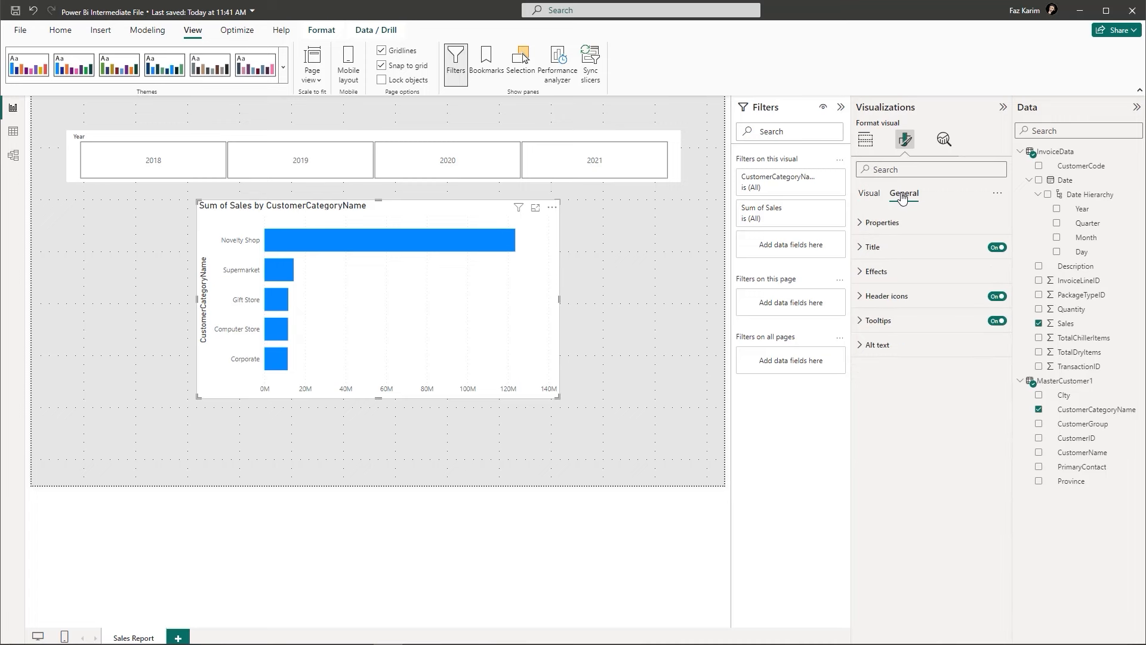
pyautogui.click(865, 258)
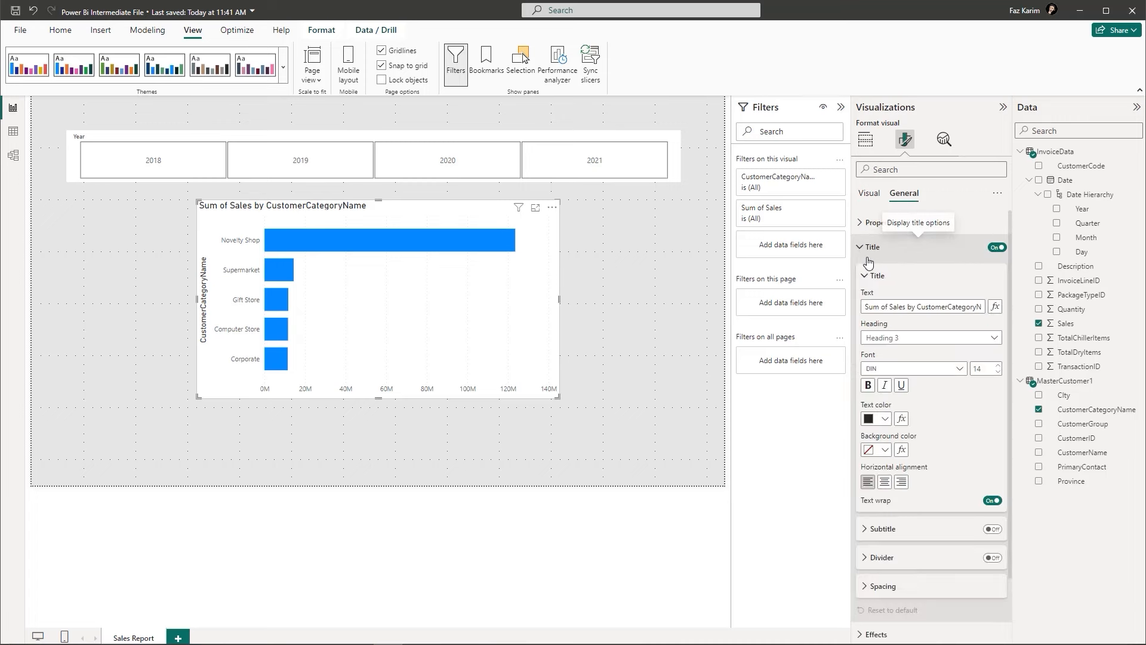
pyautogui.click(908, 307)
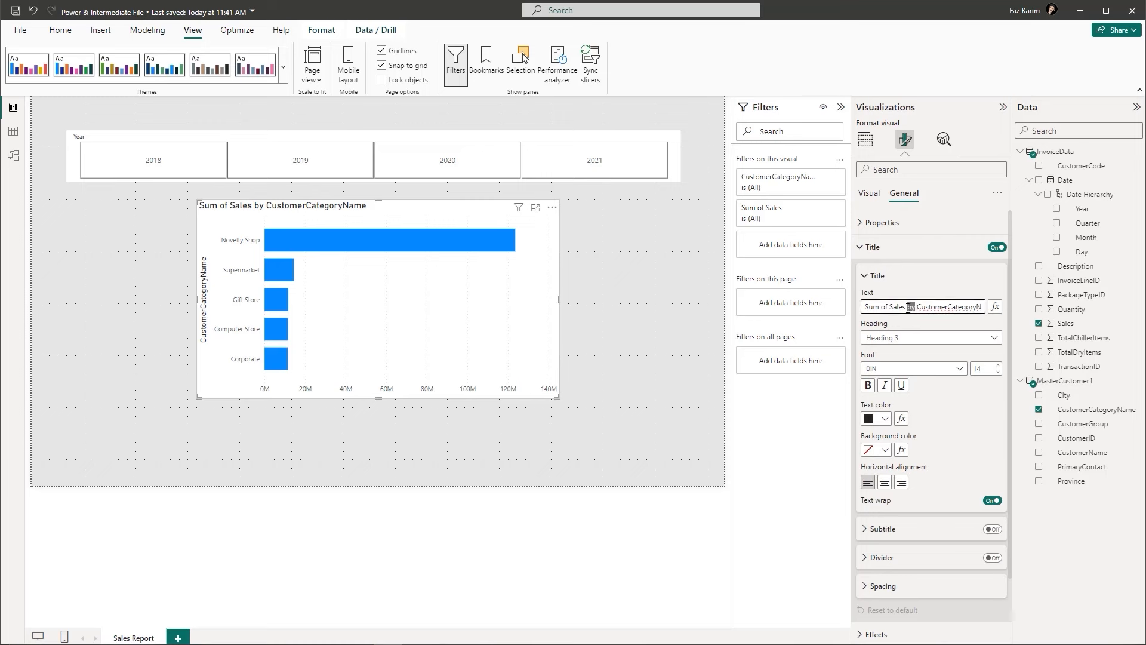
pyautogui.moveTo(863, 307); pyautogui.dragTo(1014, 319)
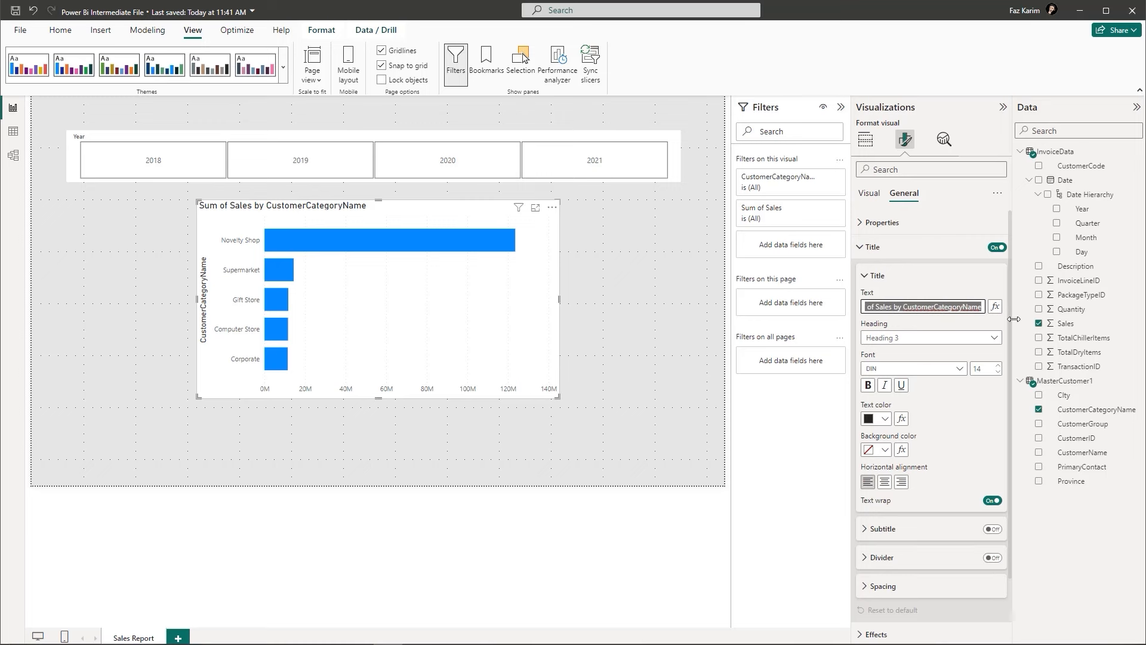
pyautogui.write('Sales B')
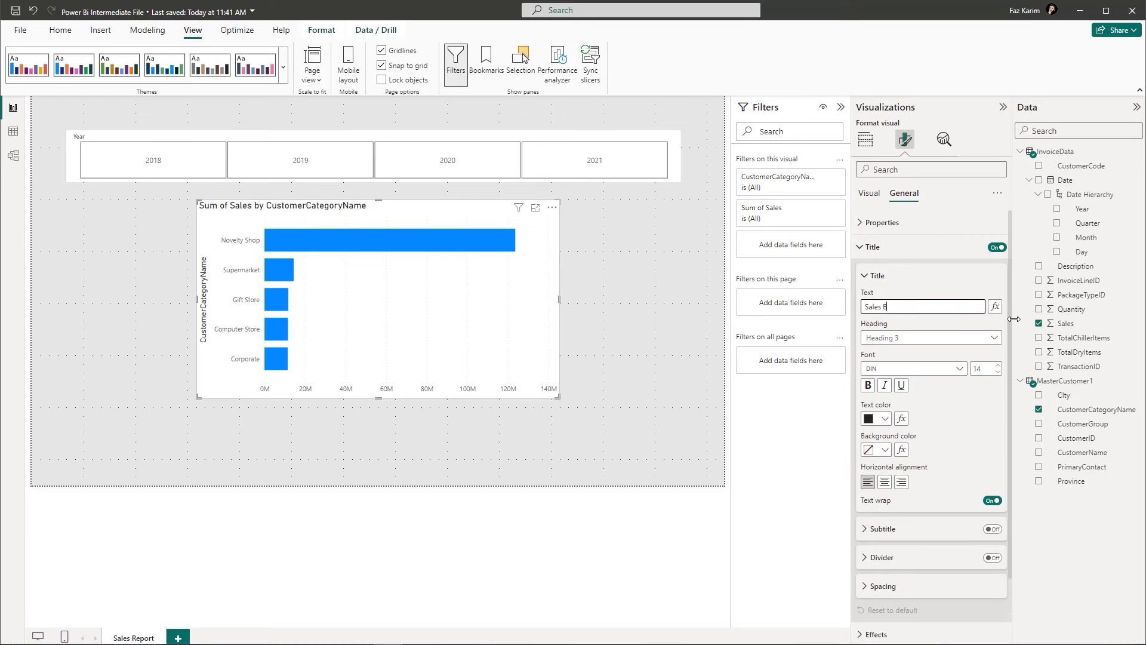
pyautogui.write('y Category')
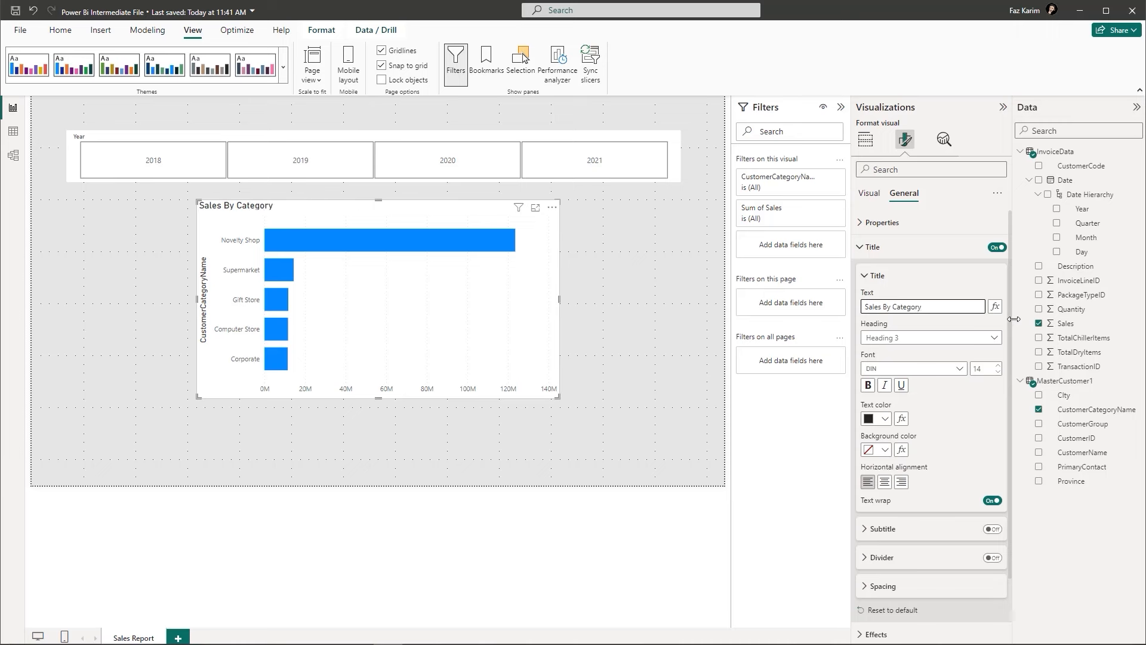
pyautogui.click(947, 407)
pyautogui.click(885, 481)
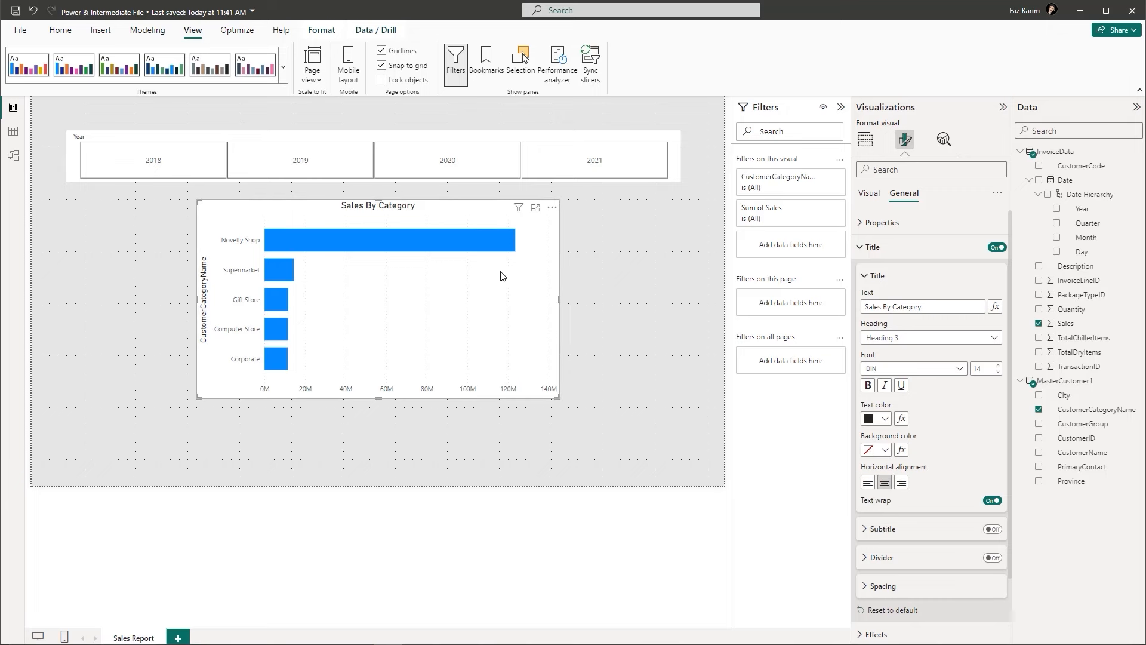
pyautogui.click(612, 295)
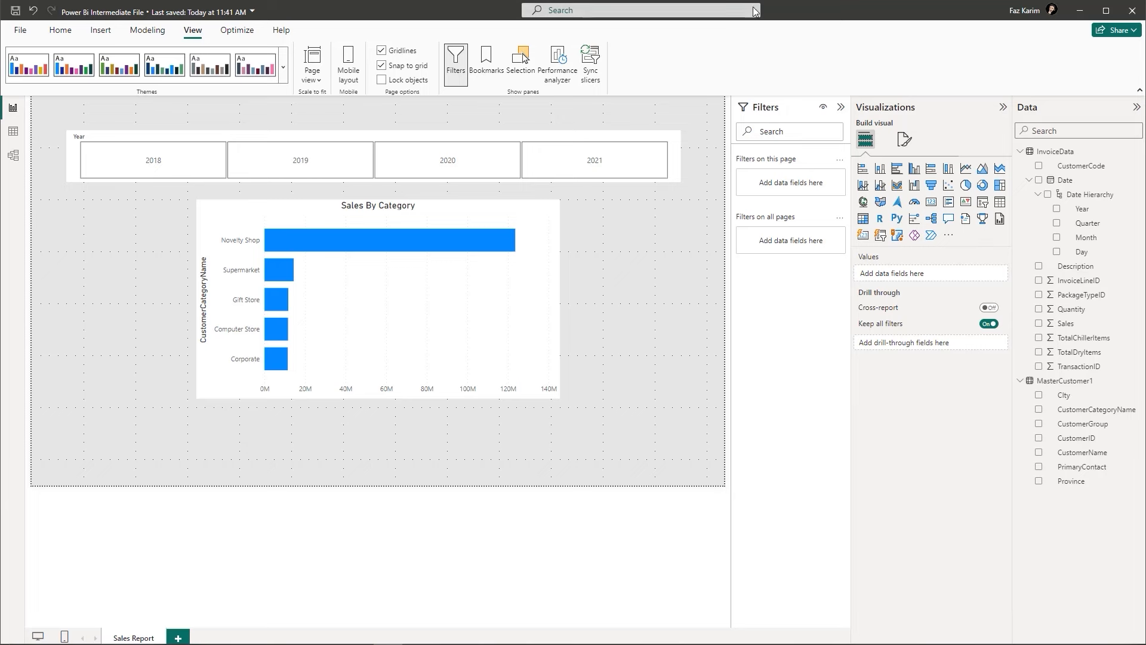
# Step: Move the Sales By Category chart left to align with the Year slicer's left edge, and make it slightly taller
pyautogui.click(475, 266)
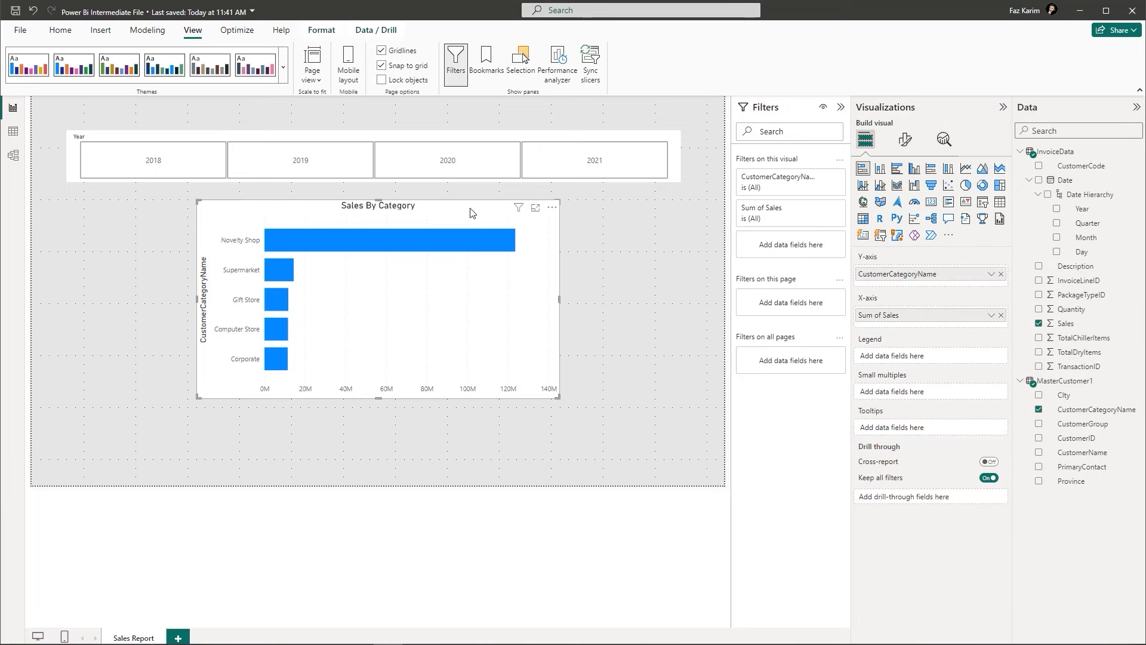
pyautogui.moveTo(464, 209); pyautogui.dragTo(344, 216)
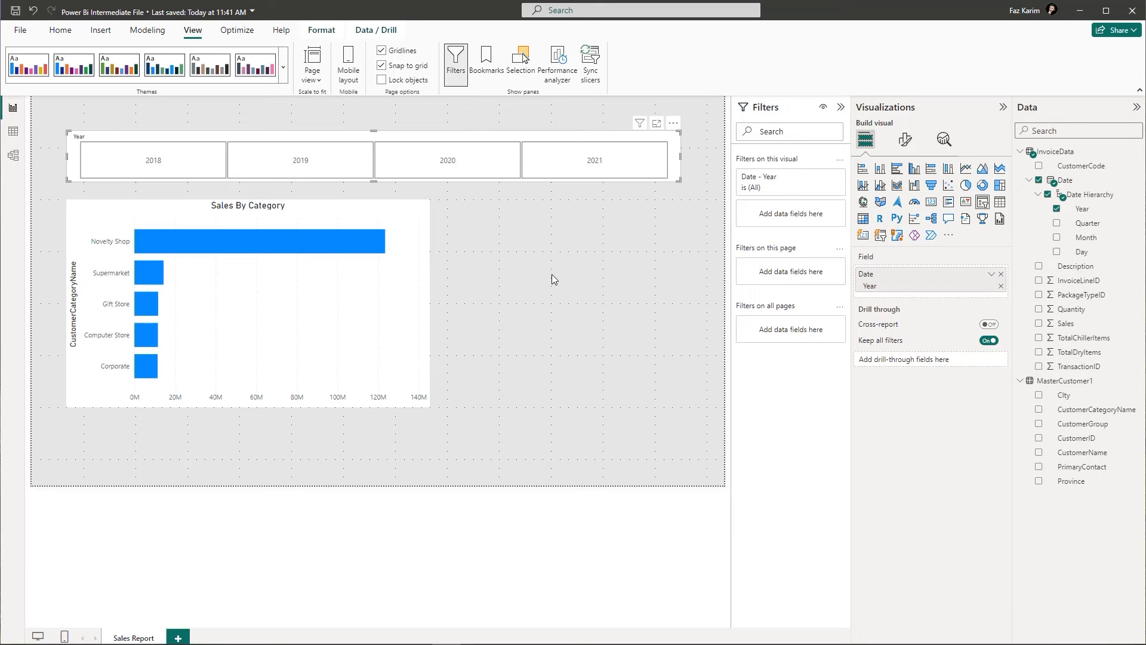
pyautogui.click(544, 248)
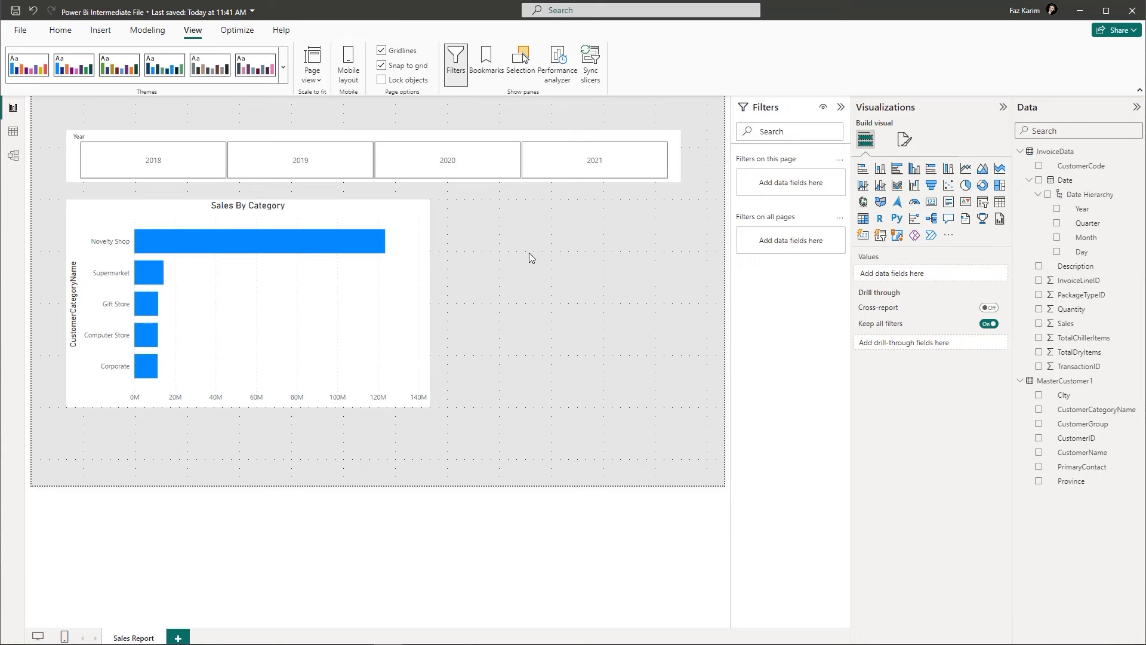
# Step: Insert a table visual beside the Sales By Category chart, with a small gap between them, showing Month and Sales
pyautogui.click(1000, 203)
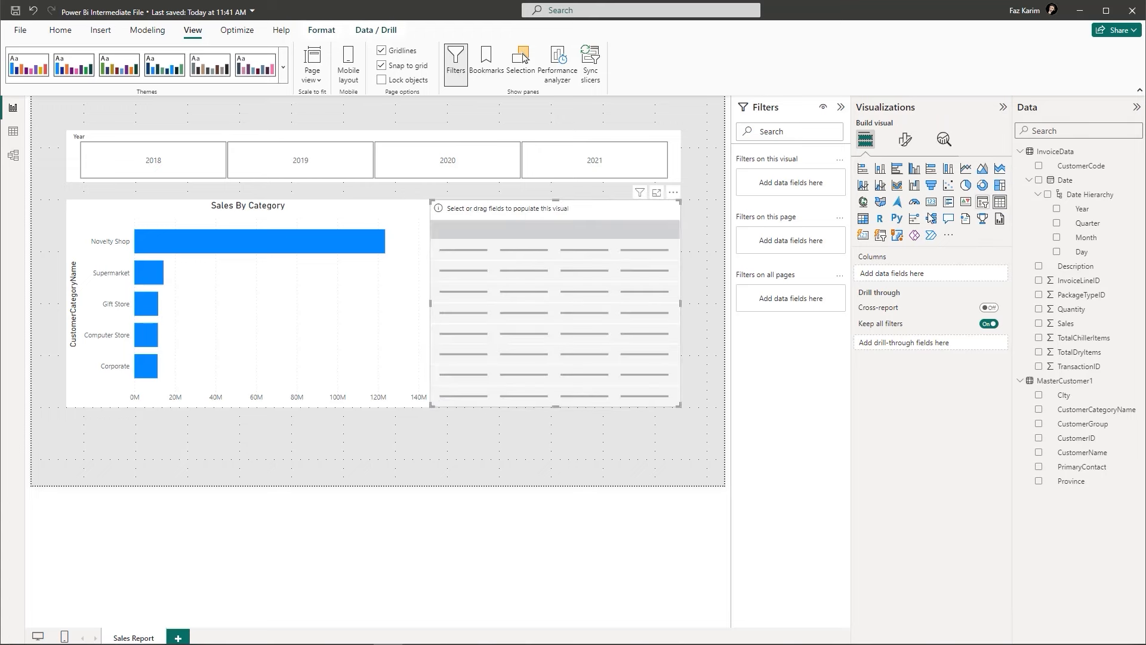
pyautogui.moveTo(460, 216); pyautogui.dragTo(469, 218)
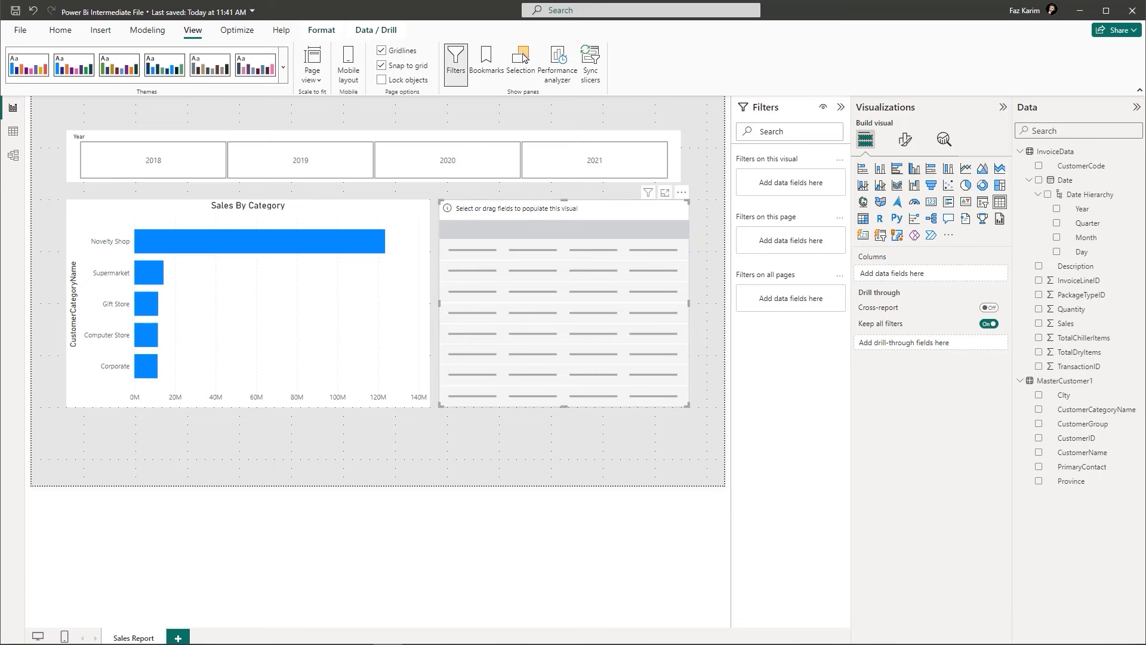
pyautogui.click(1057, 239)
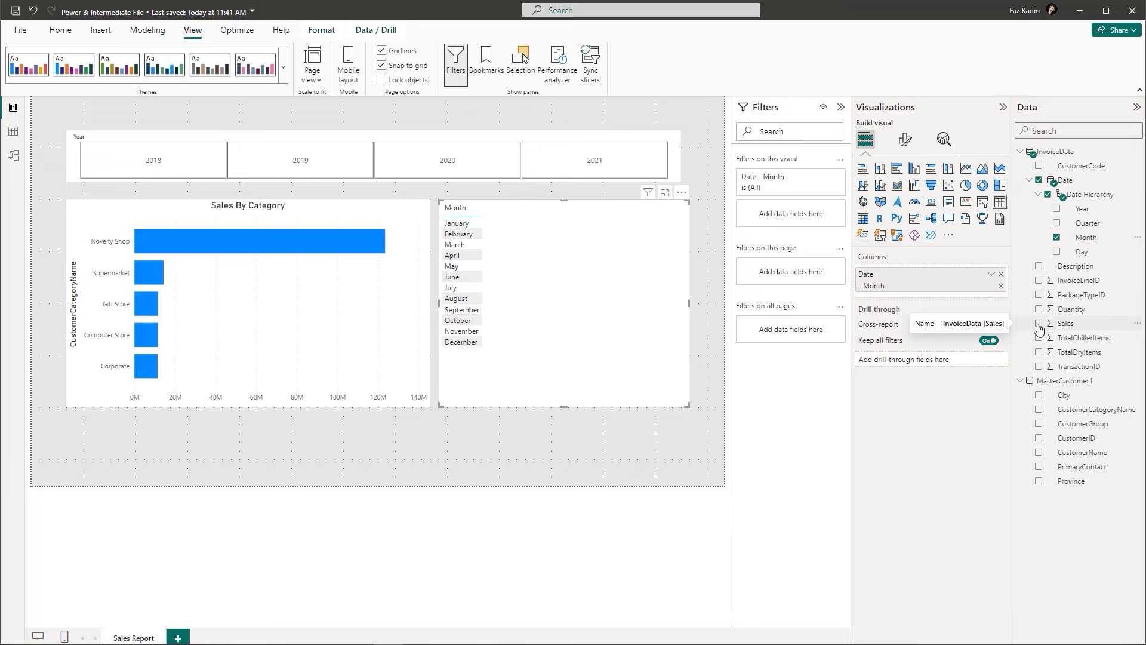
pyautogui.click(1039, 326)
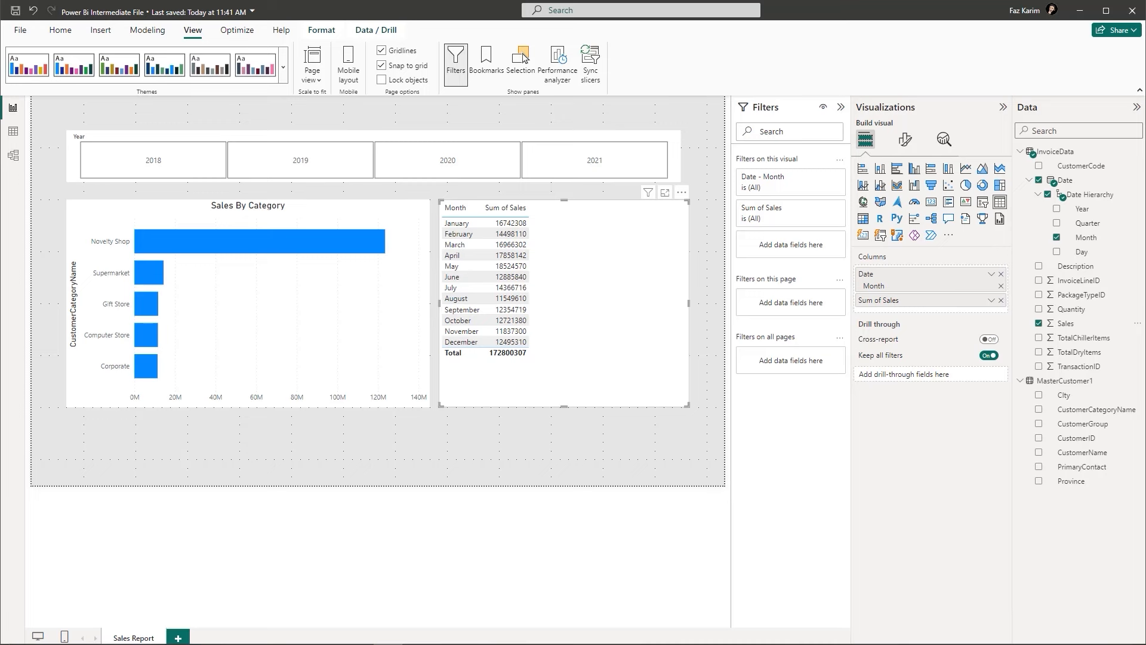
# Step: Create a year-over-year change quick measure with Sales as base value, Date as the date field and 1 period
pyautogui.click(58, 36)
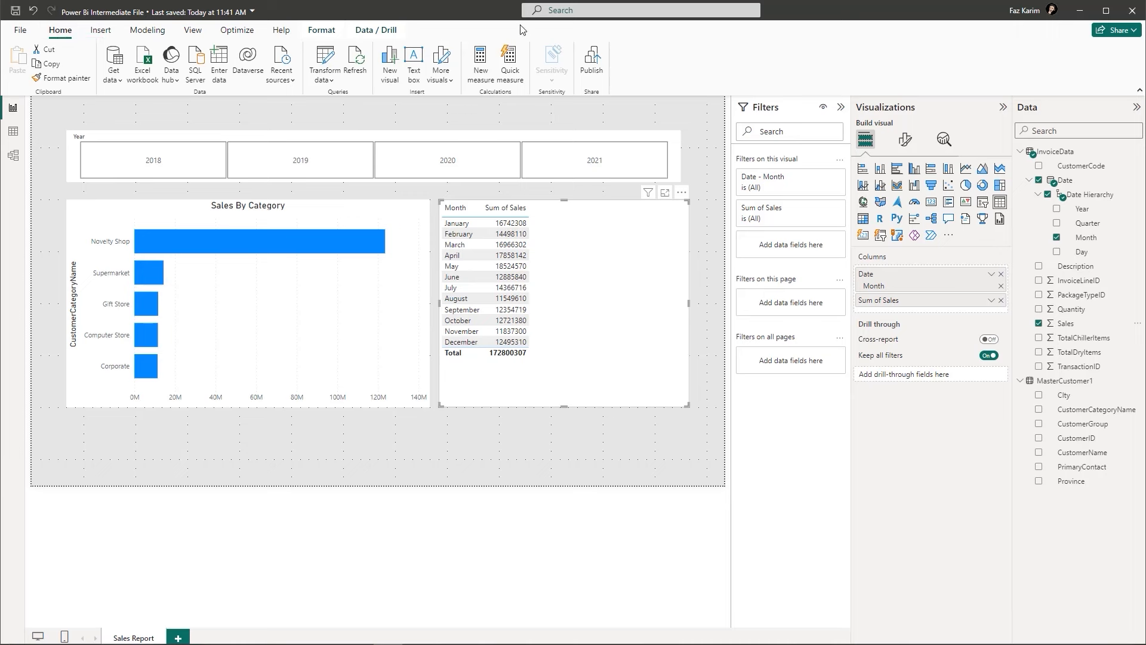
pyautogui.click(510, 65)
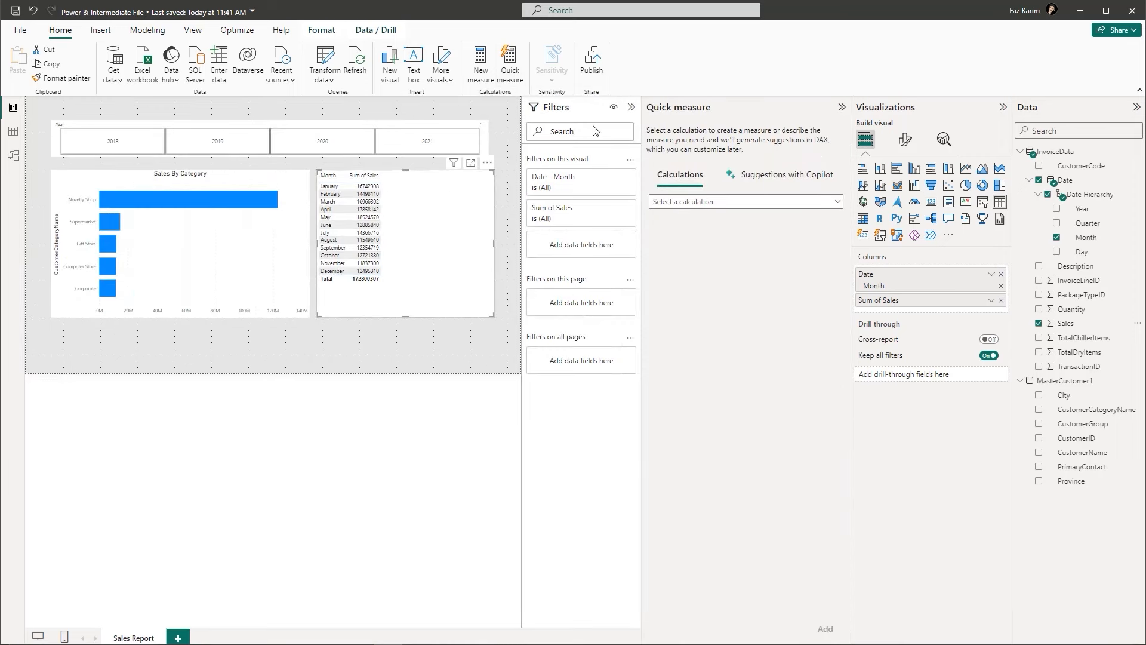
pyautogui.click(684, 203)
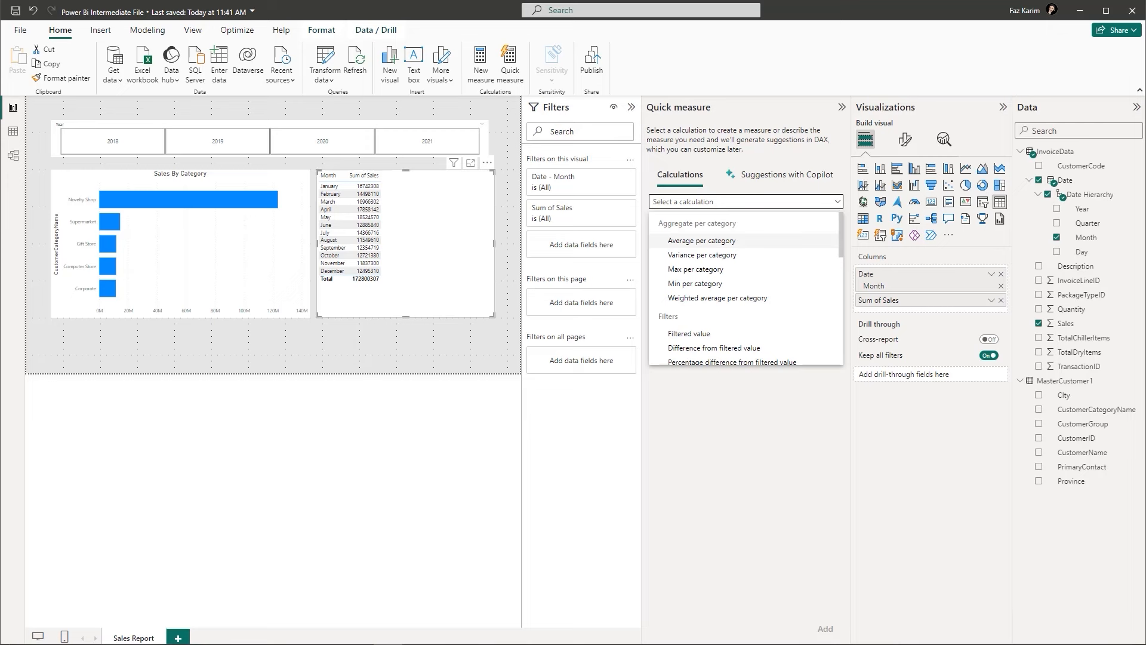
pyautogui.scroll(-1, 740, 269)
pyautogui.scroll(-4, 740, 269)
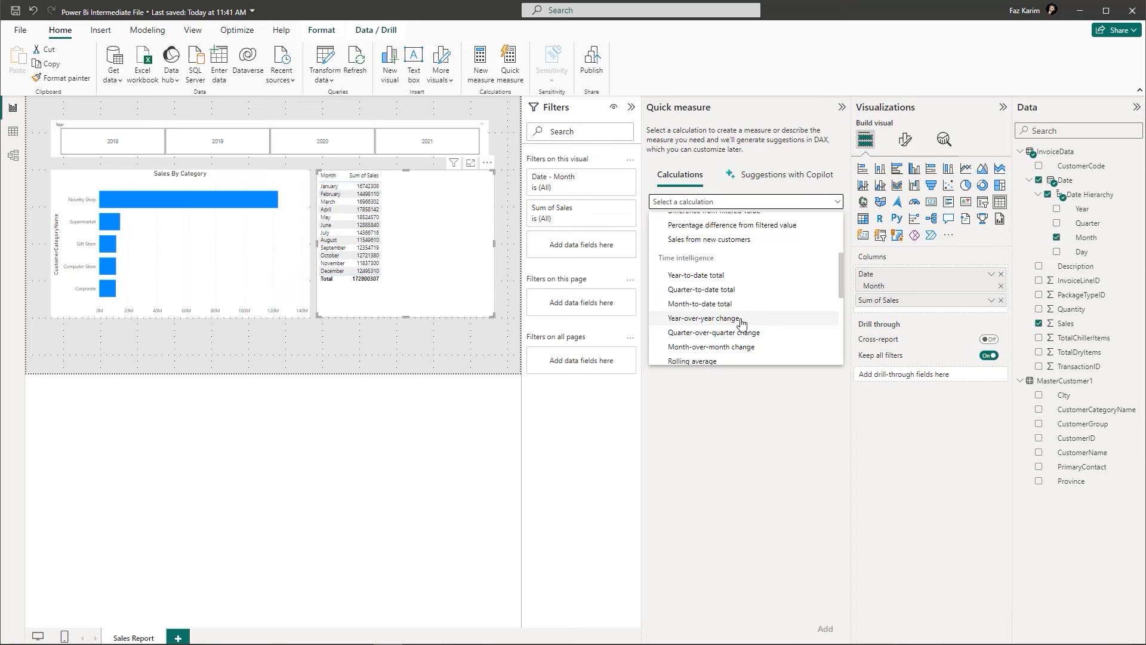
pyautogui.click(741, 323)
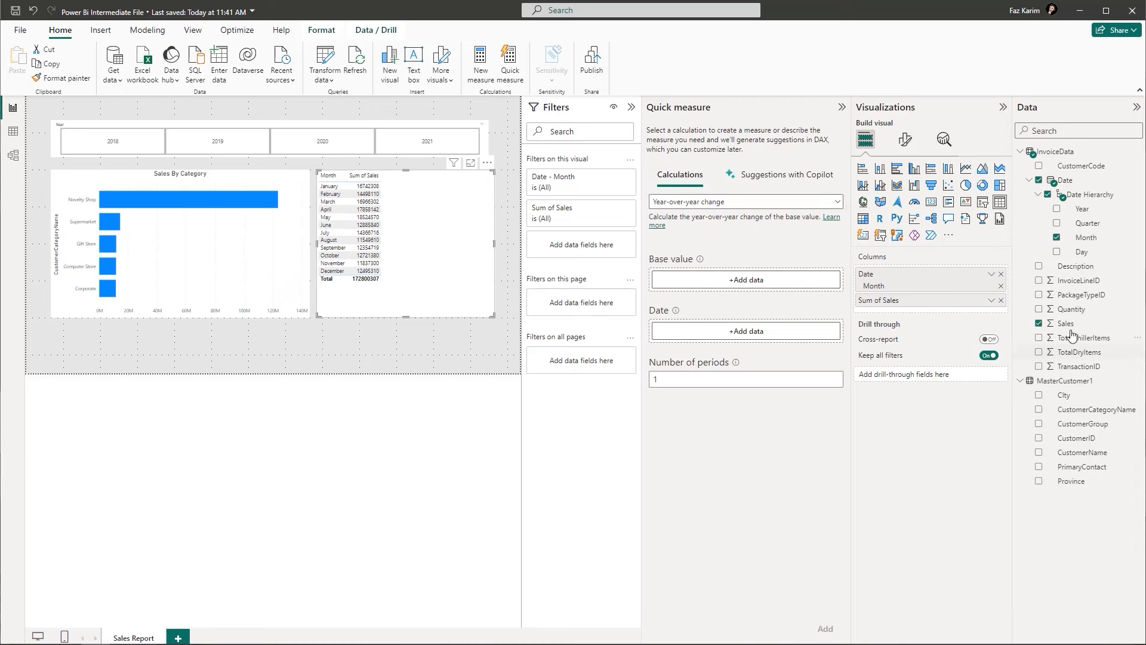
pyautogui.moveTo(1068, 326); pyautogui.dragTo(740, 287)
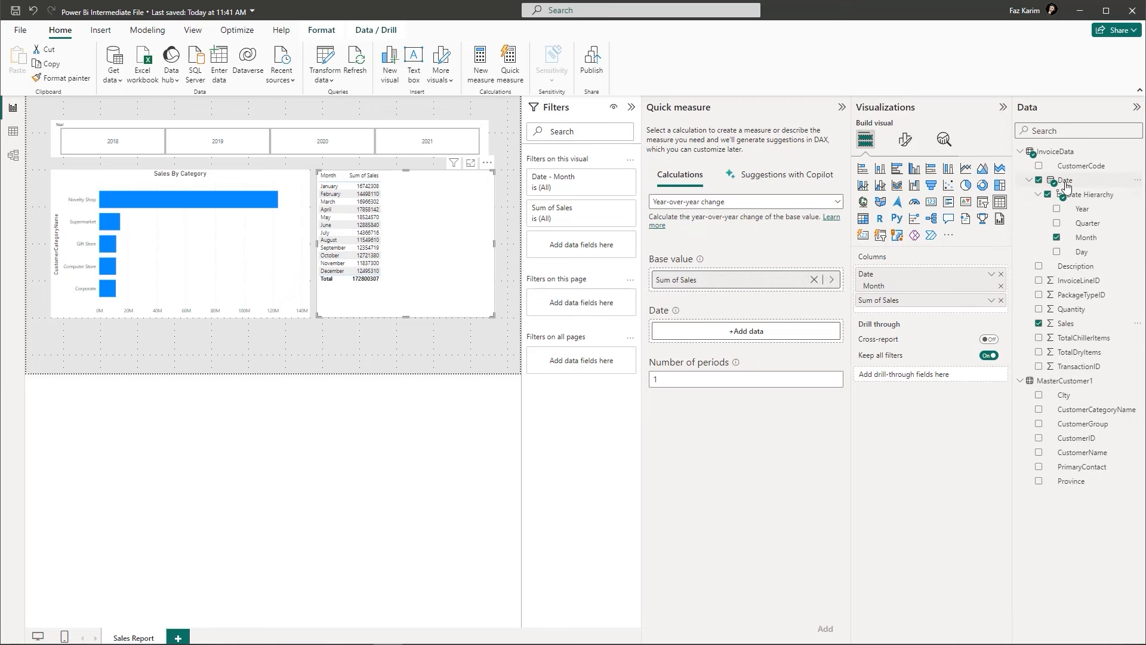
pyautogui.moveTo(1066, 187); pyautogui.dragTo(749, 338)
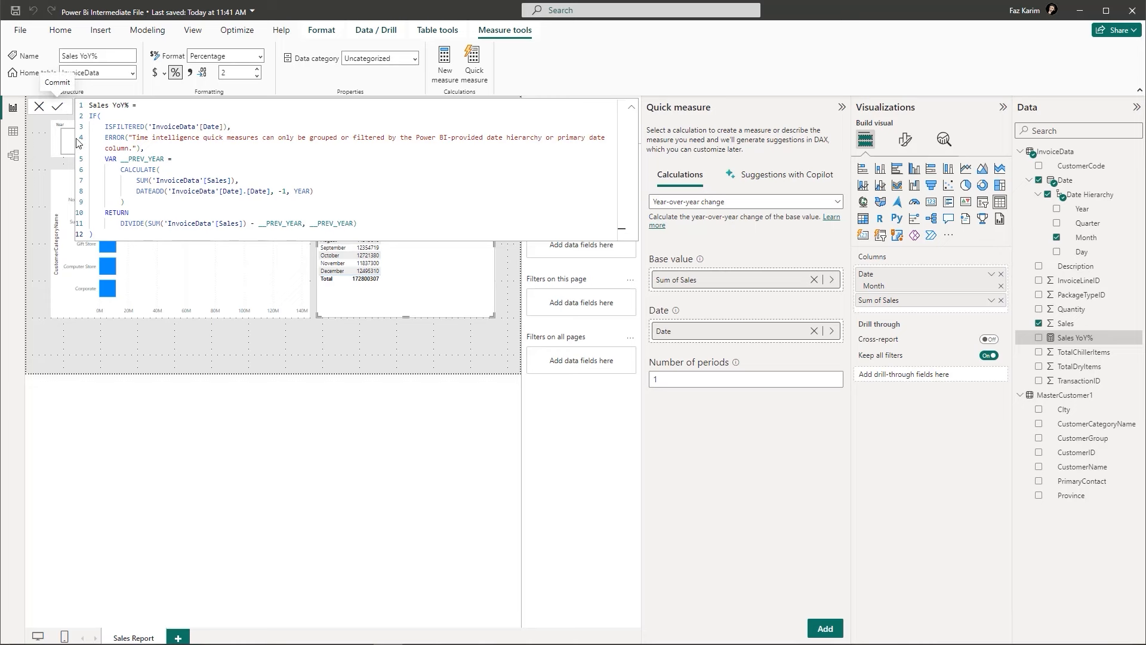
pyautogui.click(409, 218)
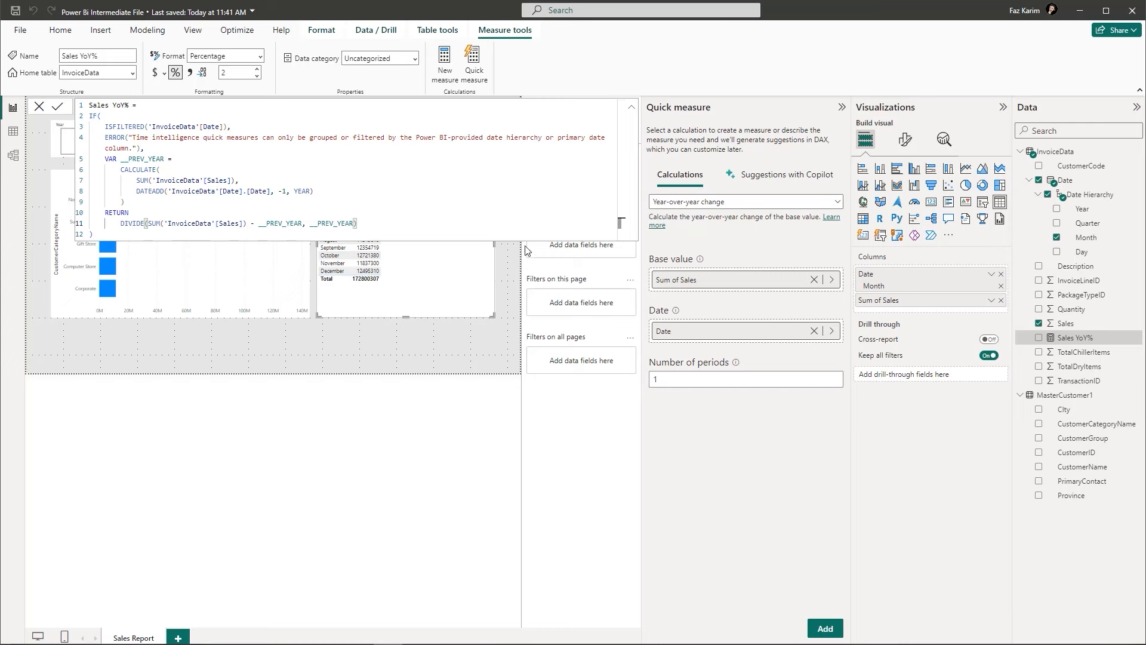
pyautogui.click(356, 354)
pyautogui.click(492, 398)
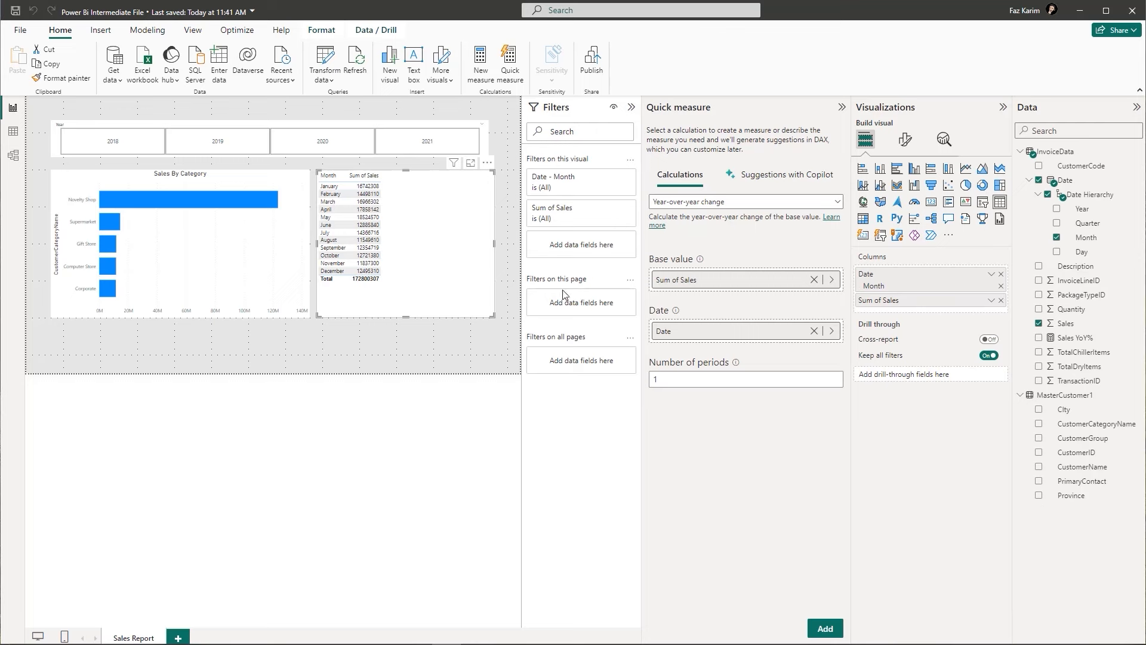
# Step: Add the Sales YoY% measure as a column of the monthly sales table and close the formula editor
pyautogui.click(1075, 337)
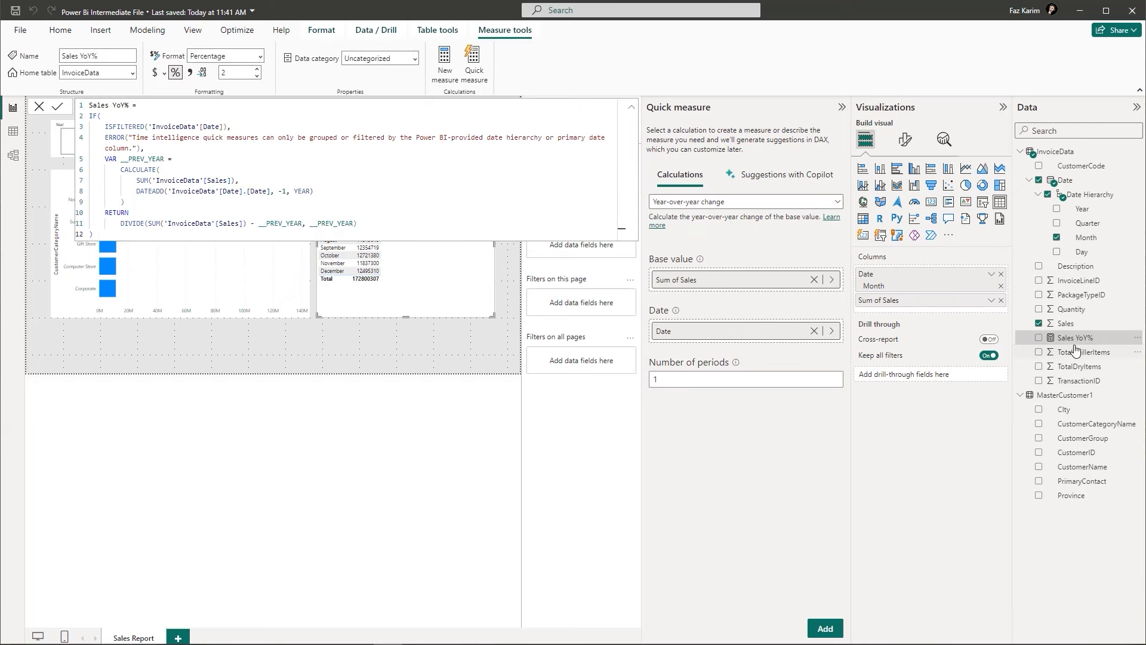
pyautogui.moveTo(1070, 343); pyautogui.dragTo(966, 313)
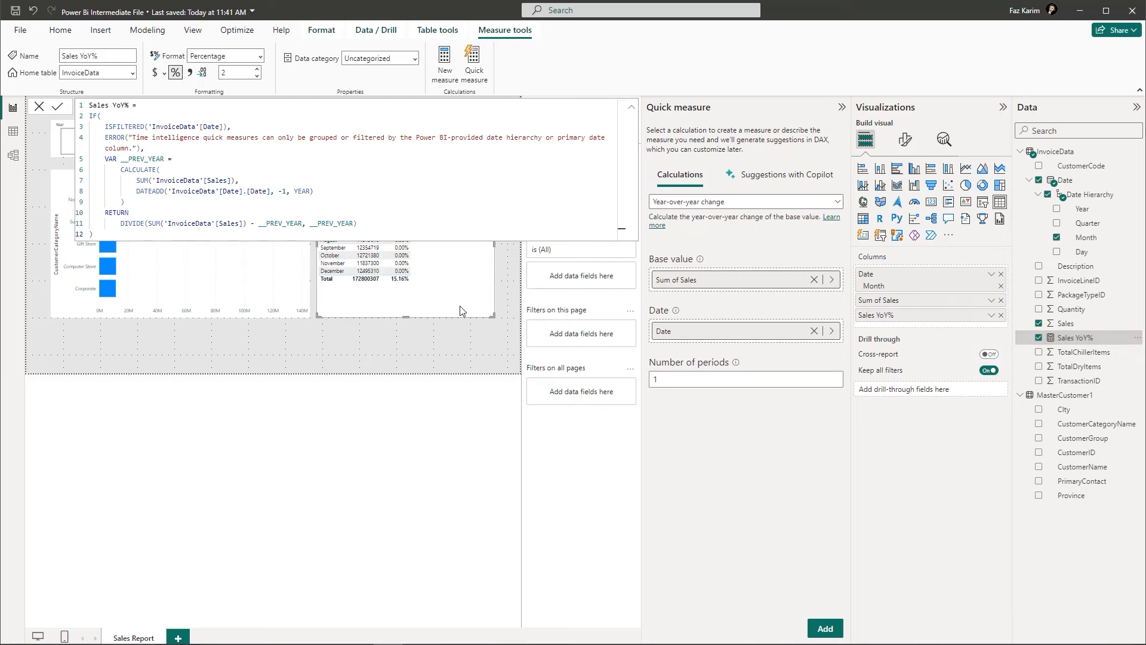
pyautogui.click(39, 107)
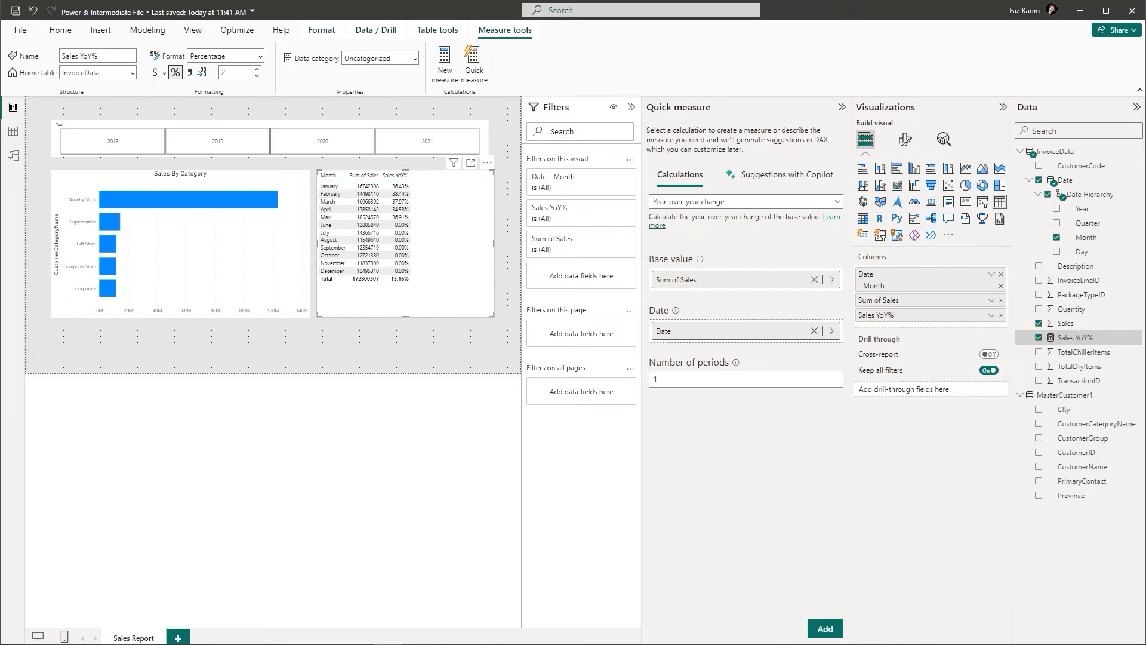
# Step: Check the table for 2021, 2019 and 2018 with the Year slicer, and clear the year selection
pyautogui.click(412, 149)
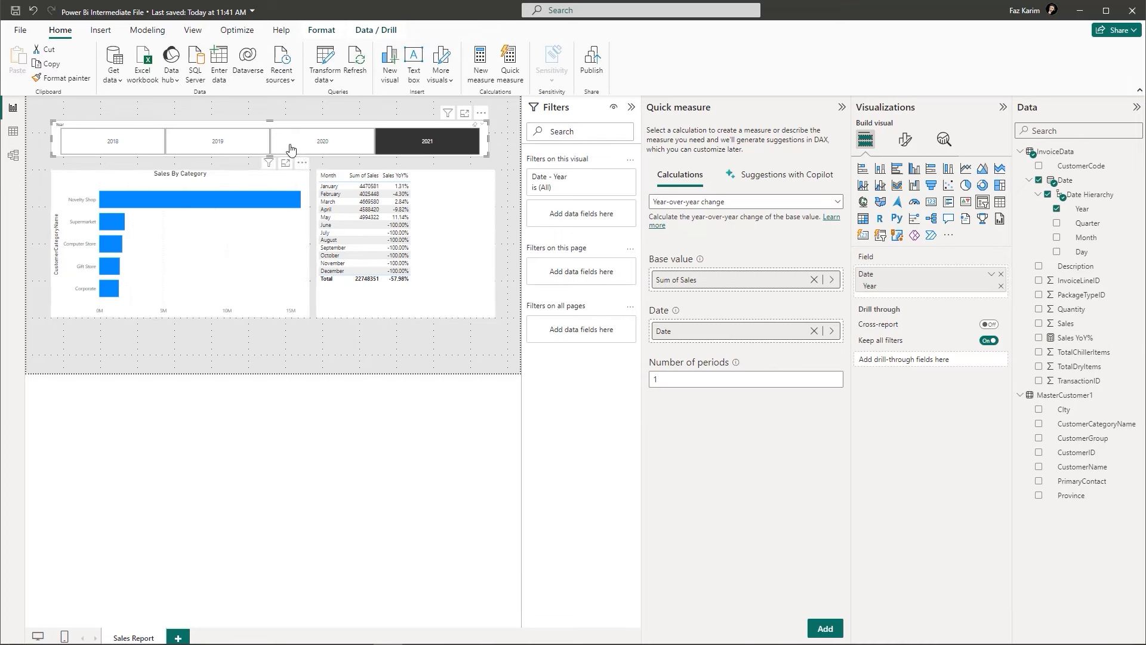
pyautogui.click(217, 143)
pyautogui.click(110, 140)
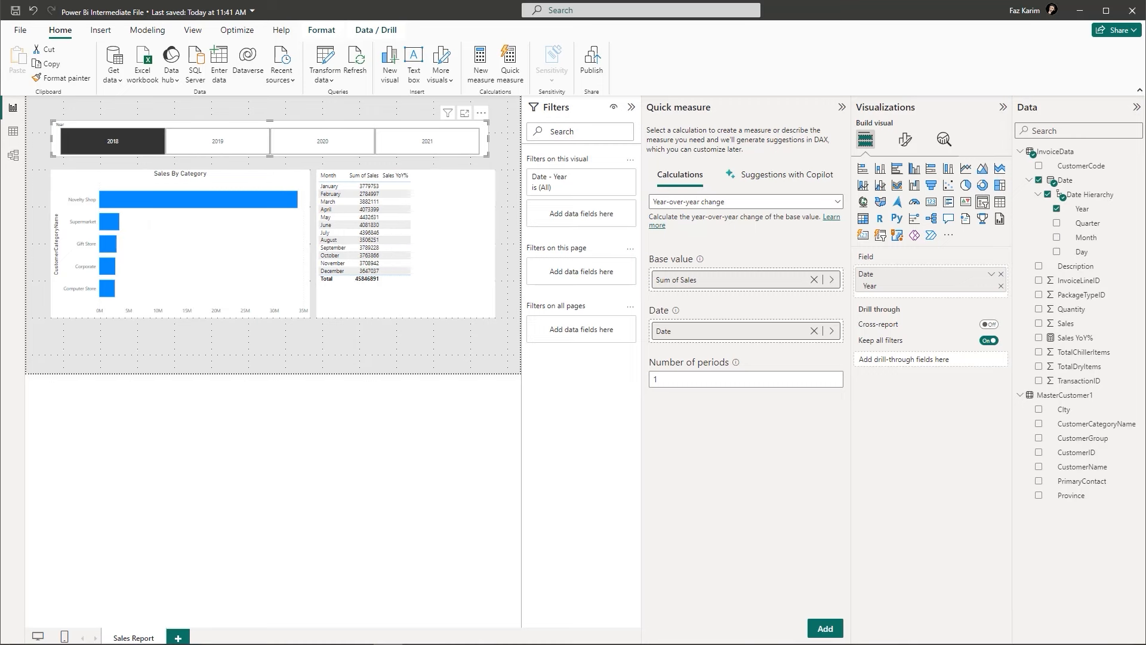
pyautogui.click(159, 142)
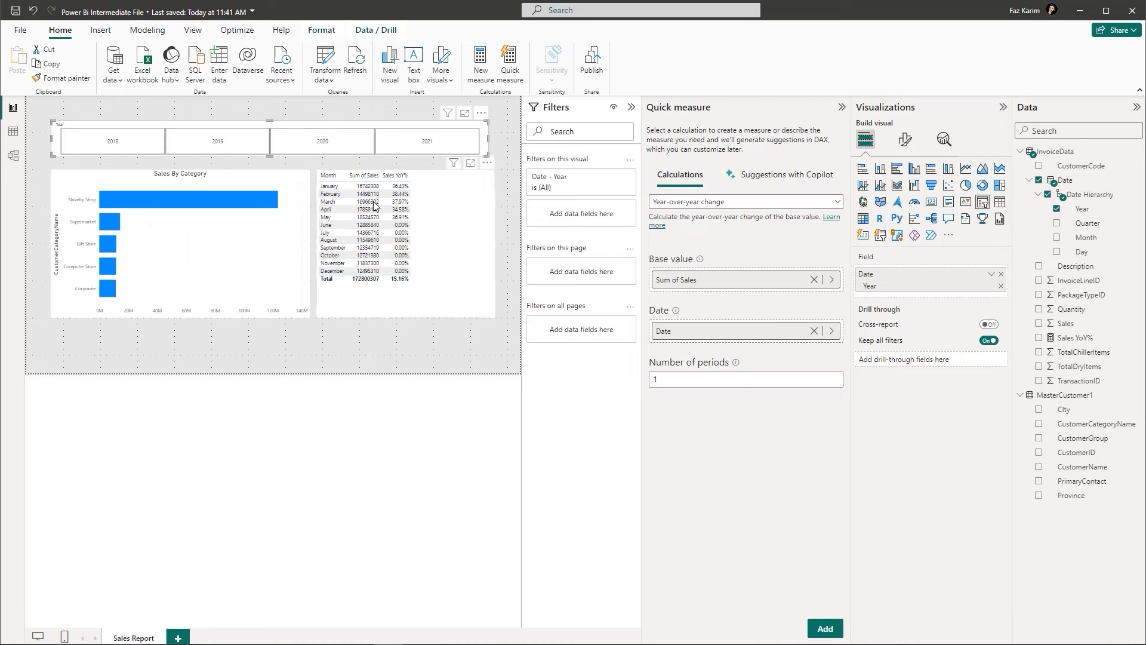
# Step: Create a year-to-date total quick measure from Sales and Date, add it to the monthly table, and collapse the Quick measure pane
pyautogui.click(511, 72)
pyautogui.click(511, 75)
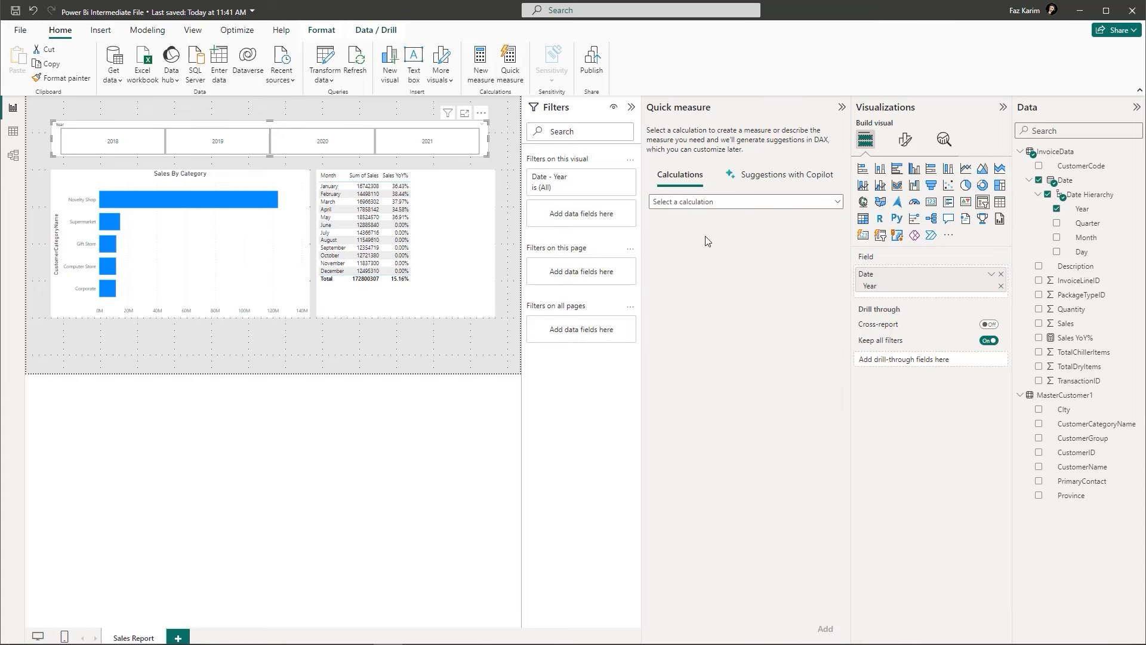
pyautogui.click(769, 203)
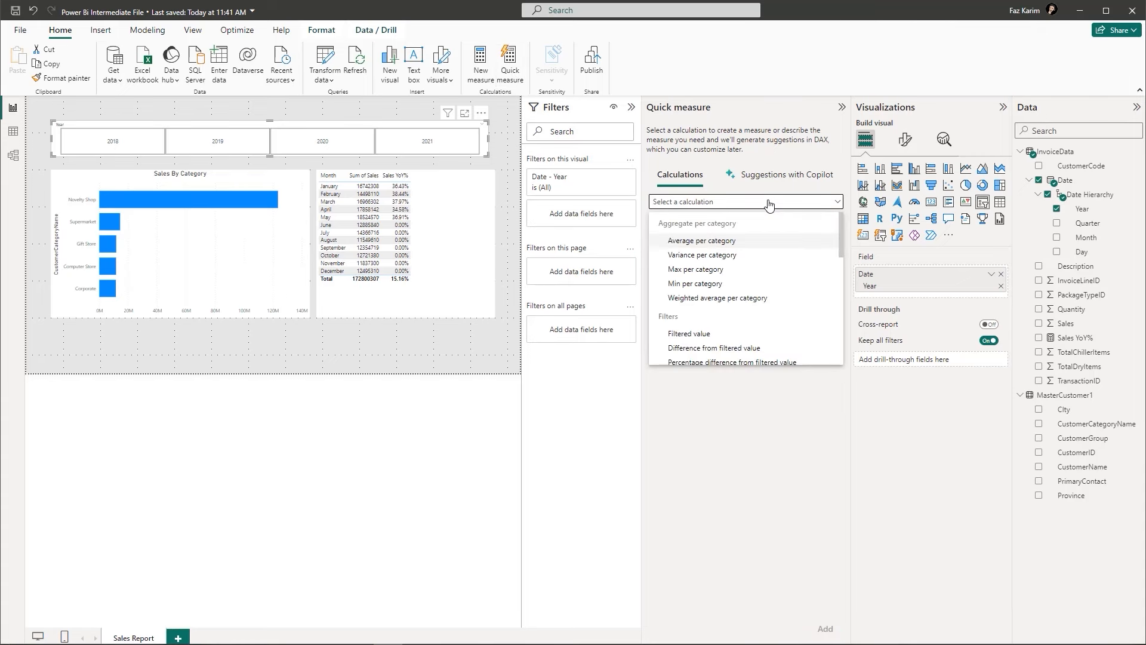
pyautogui.scroll(-3, 749, 260)
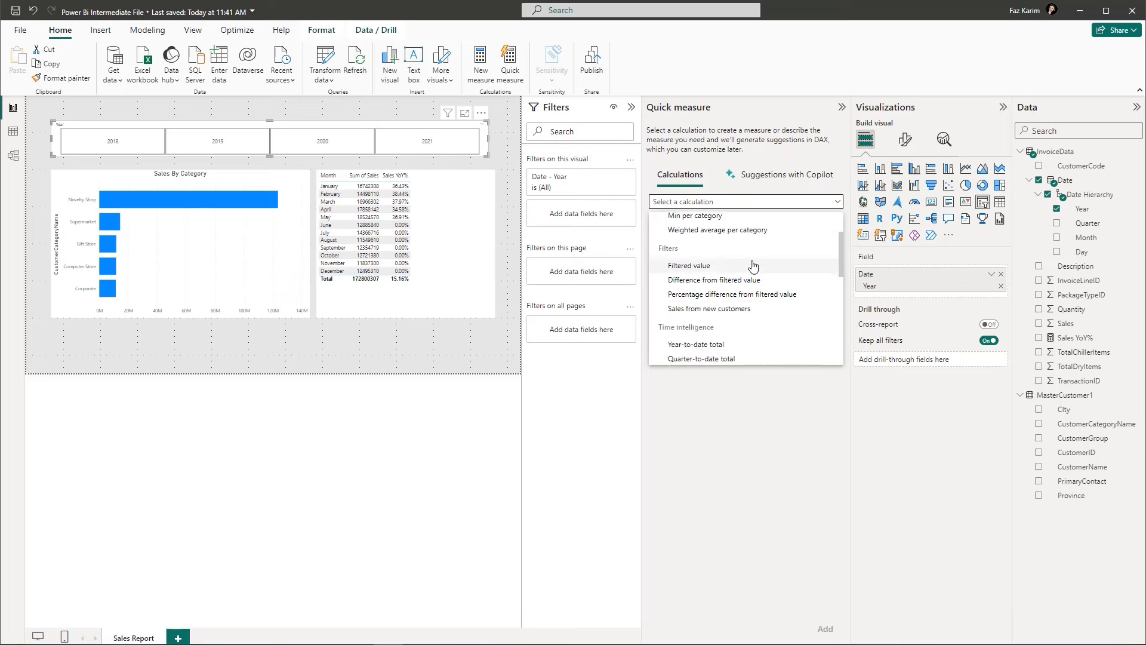
pyautogui.click(733, 303)
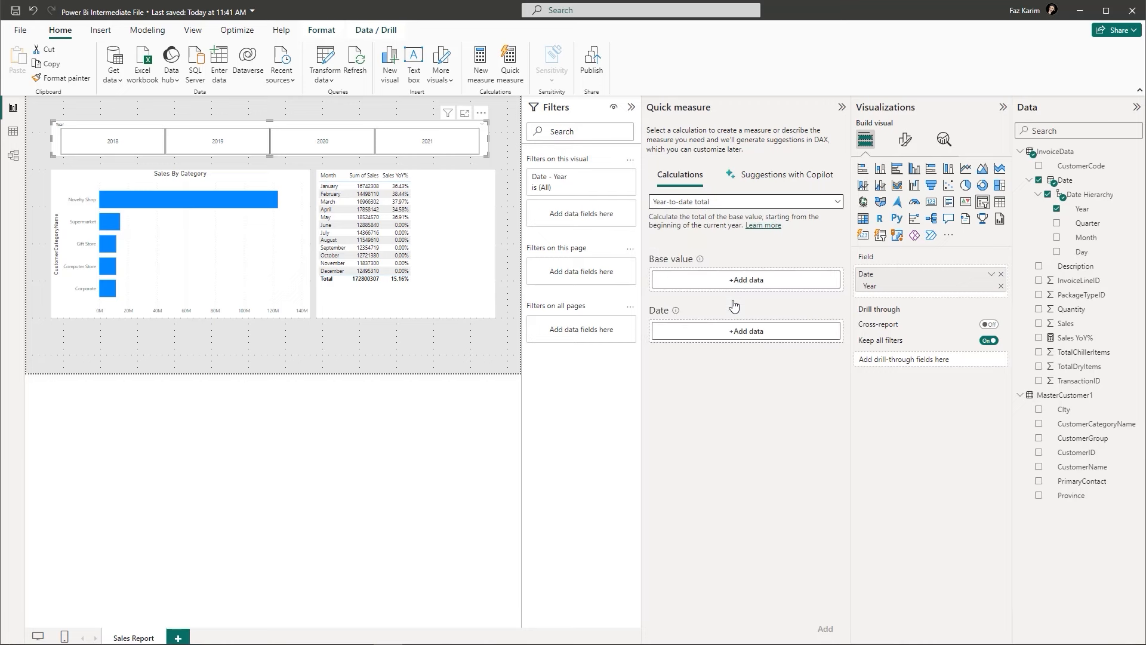
pyautogui.moveTo(1069, 323); pyautogui.dragTo(776, 281)
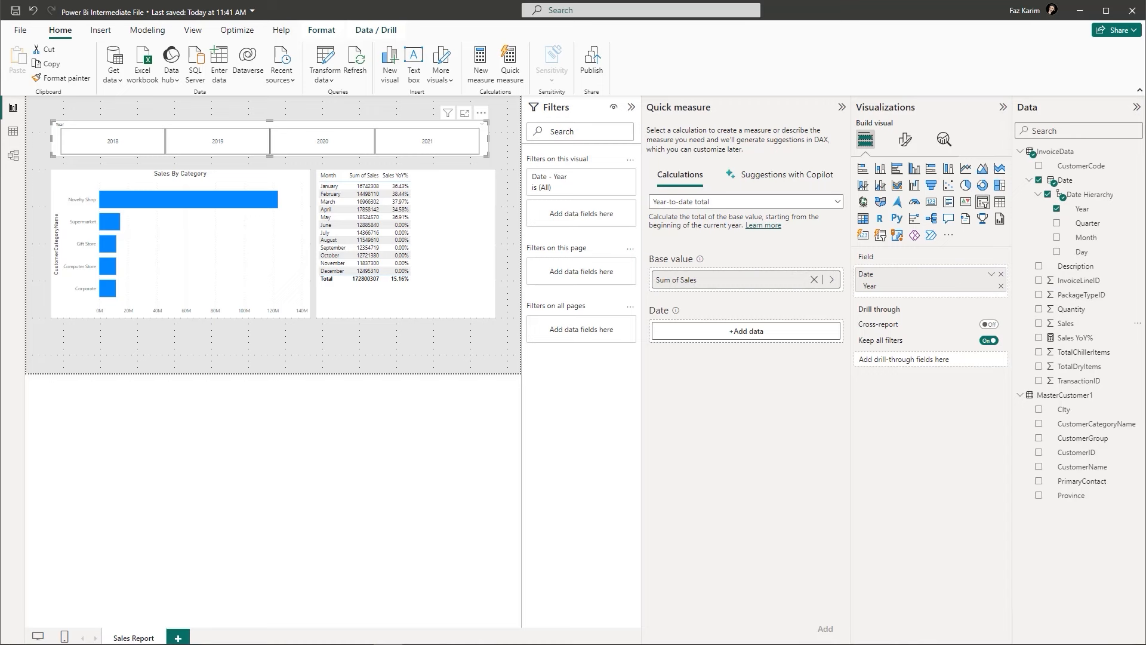
pyautogui.moveTo(1062, 180); pyautogui.dragTo(746, 332)
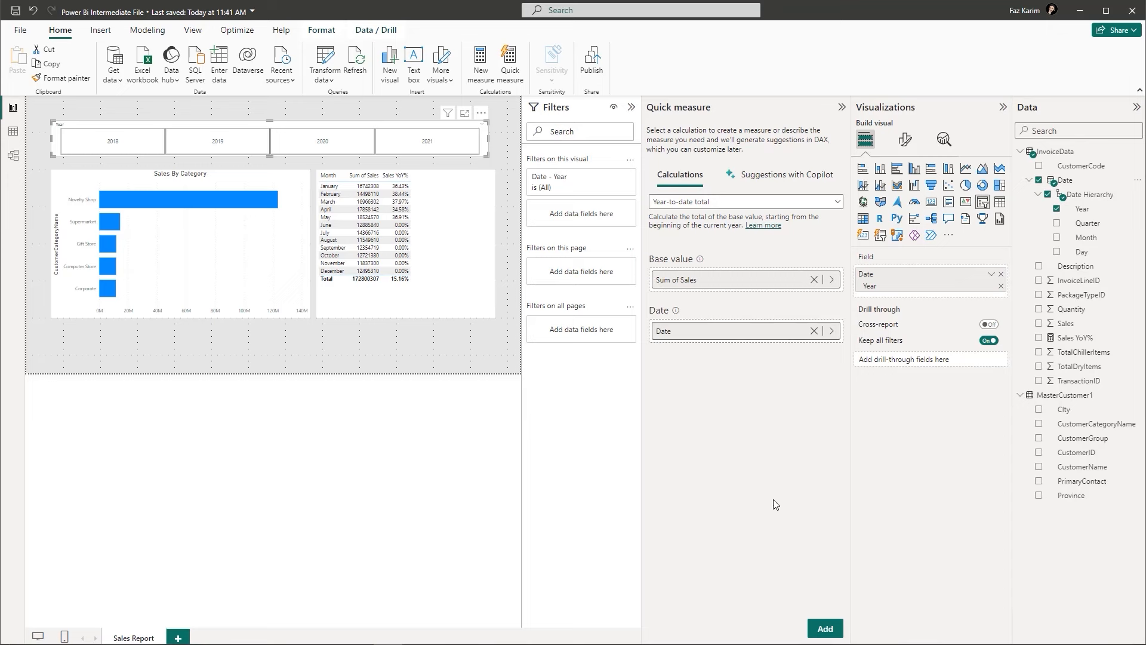
pyautogui.click(826, 629)
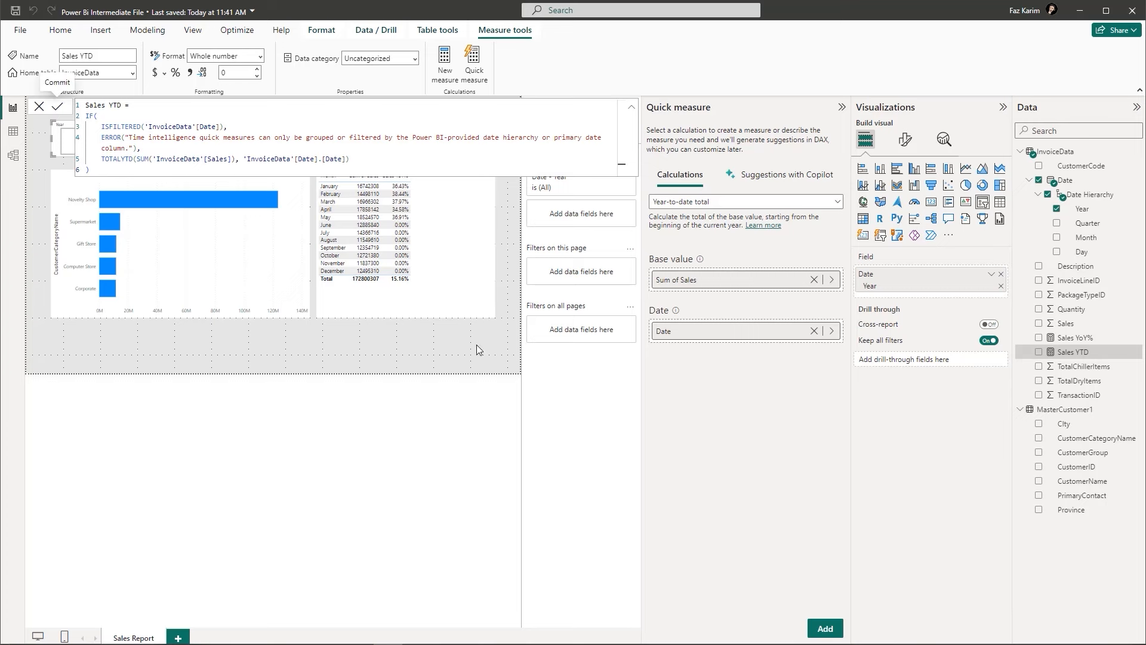
pyautogui.click(420, 357)
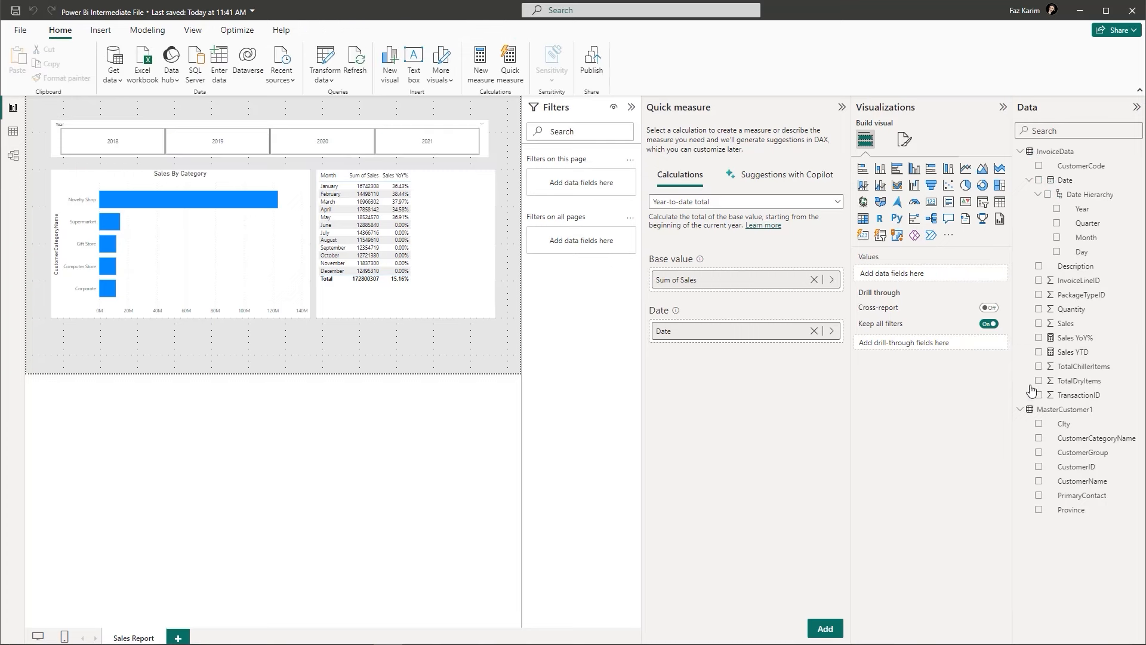
pyautogui.moveTo(1058, 352); pyautogui.dragTo(446, 268)
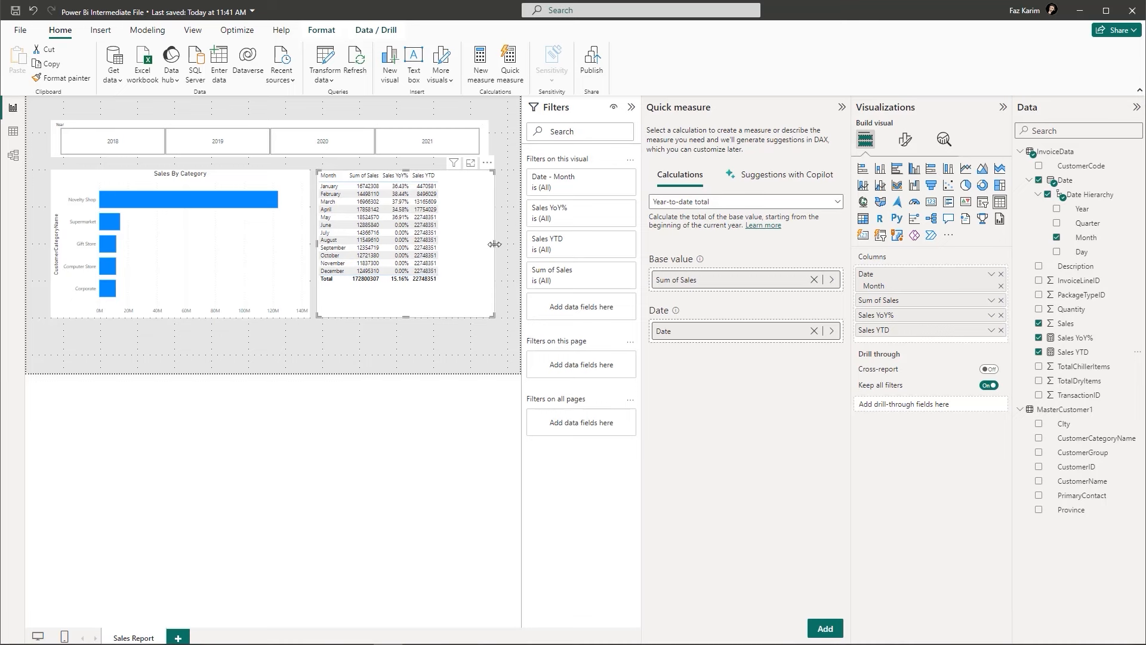
pyautogui.click(841, 108)
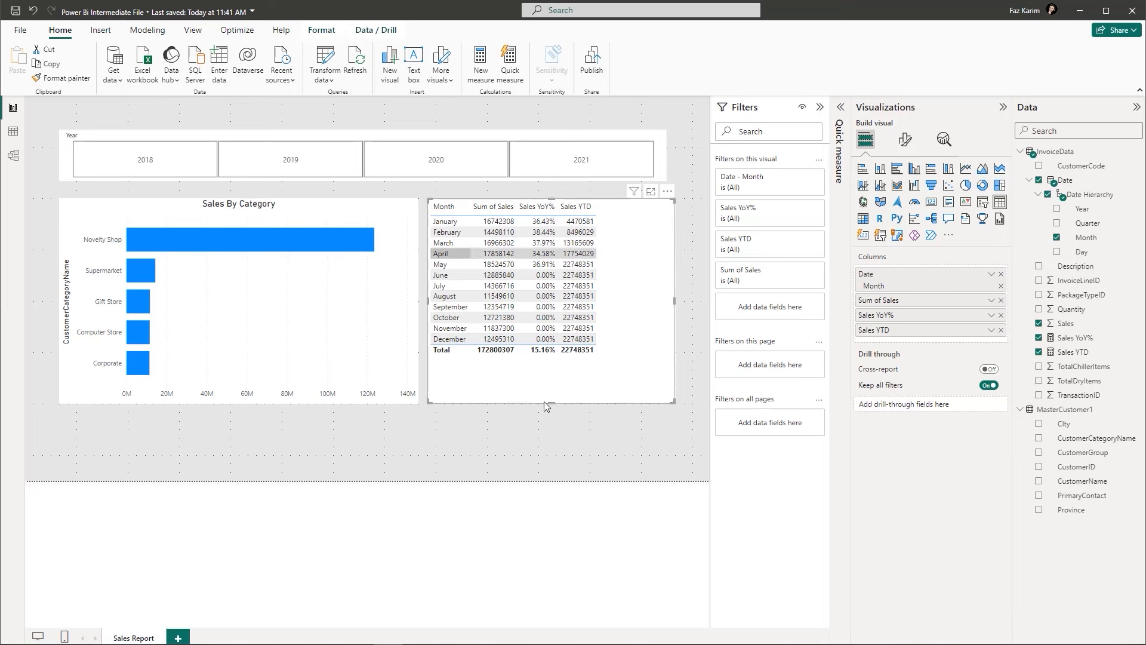
# Step: Shrink the monthly table to fit its columns and rows without scrollbars, and align it with the Year slicer's right edge
pyautogui.moveTo(675, 301); pyautogui.dragTo(599, 303)
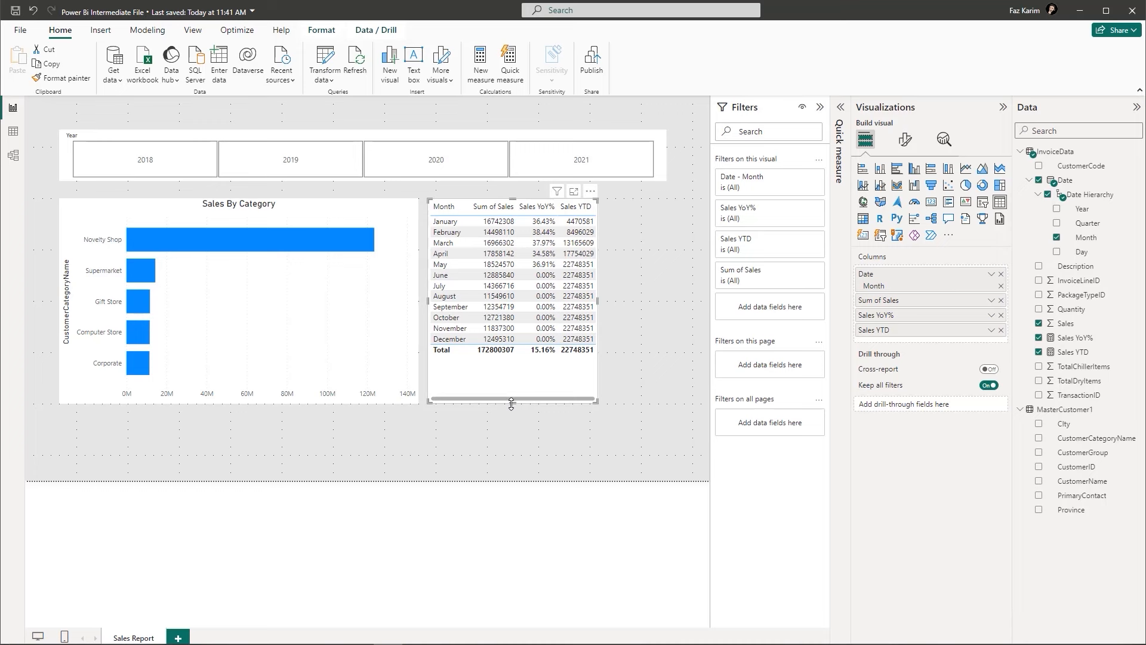
pyautogui.moveTo(513, 401); pyautogui.dragTo(507, 361)
pyautogui.click(486, 416)
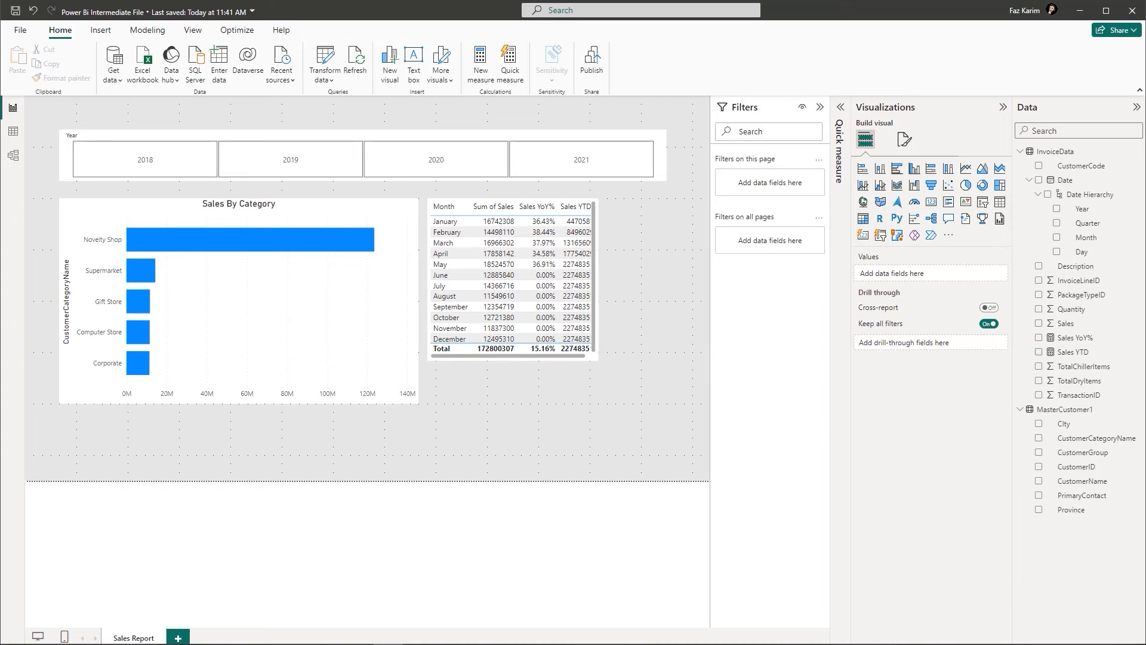
pyautogui.click(596, 360)
pyautogui.moveTo(596, 361); pyautogui.dragTo(614, 368)
pyautogui.moveTo(609, 223); pyautogui.dragTo(673, 226)
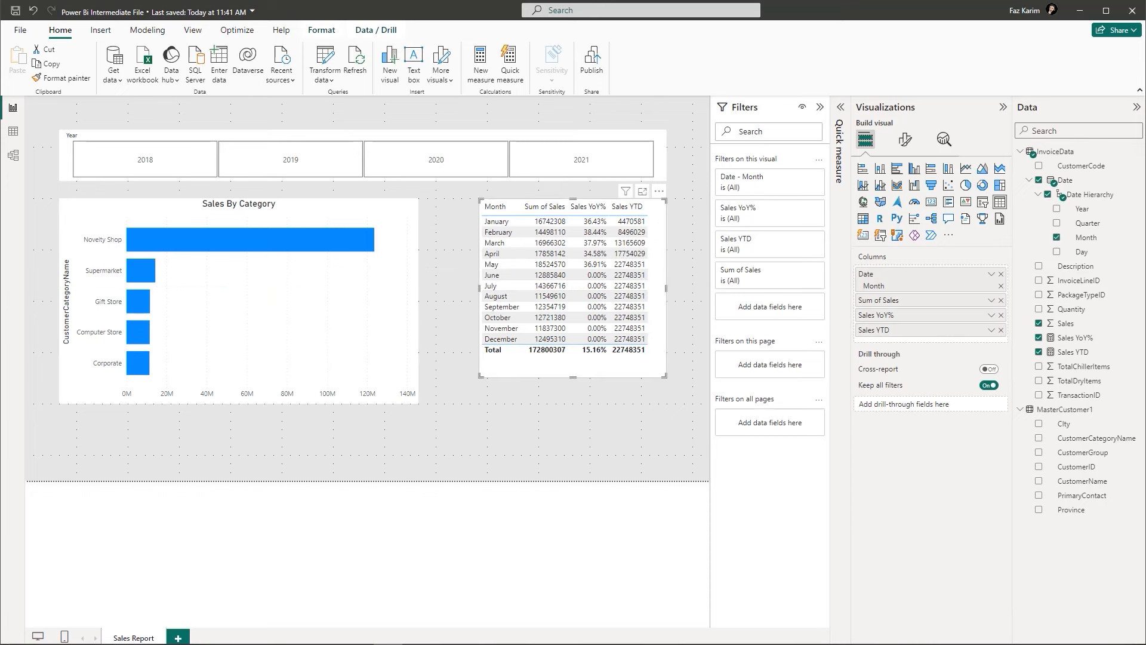
# Step: Create a separate column chart of Sales by Province below the monthly table
pyautogui.click(529, 438)
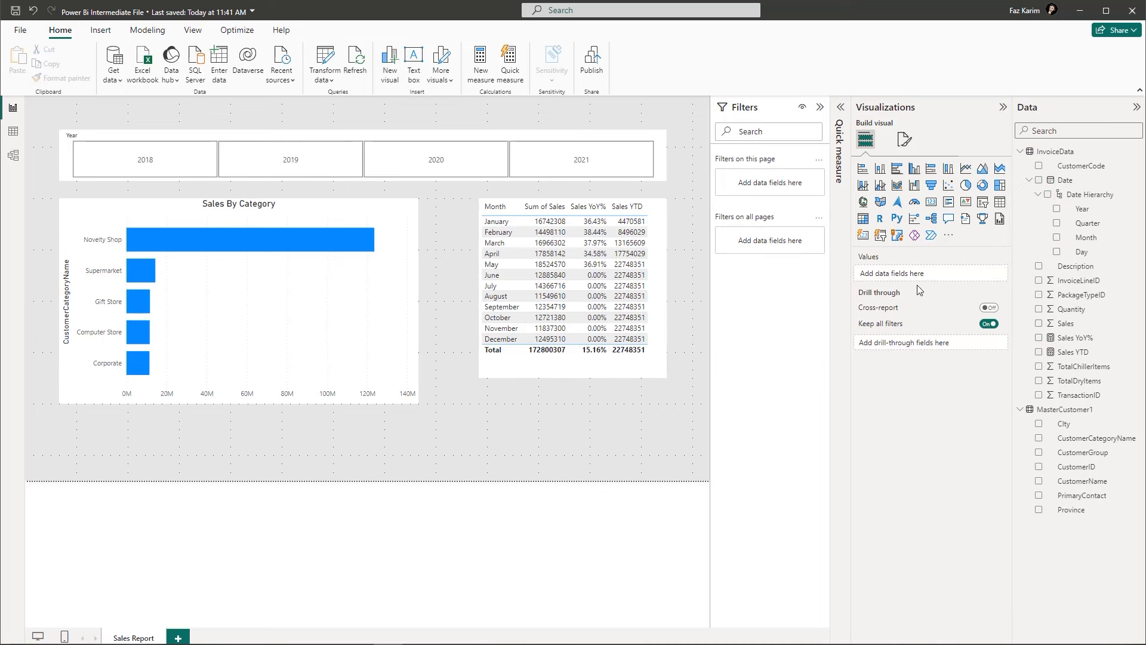
pyautogui.click(1039, 324)
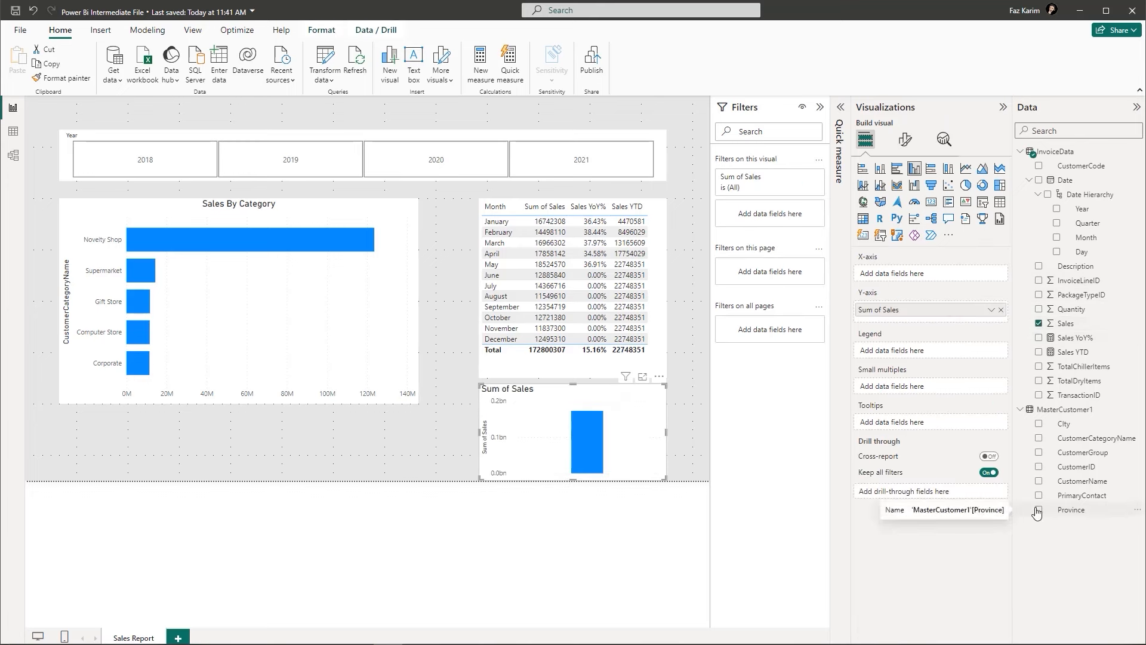
pyautogui.click(1039, 511)
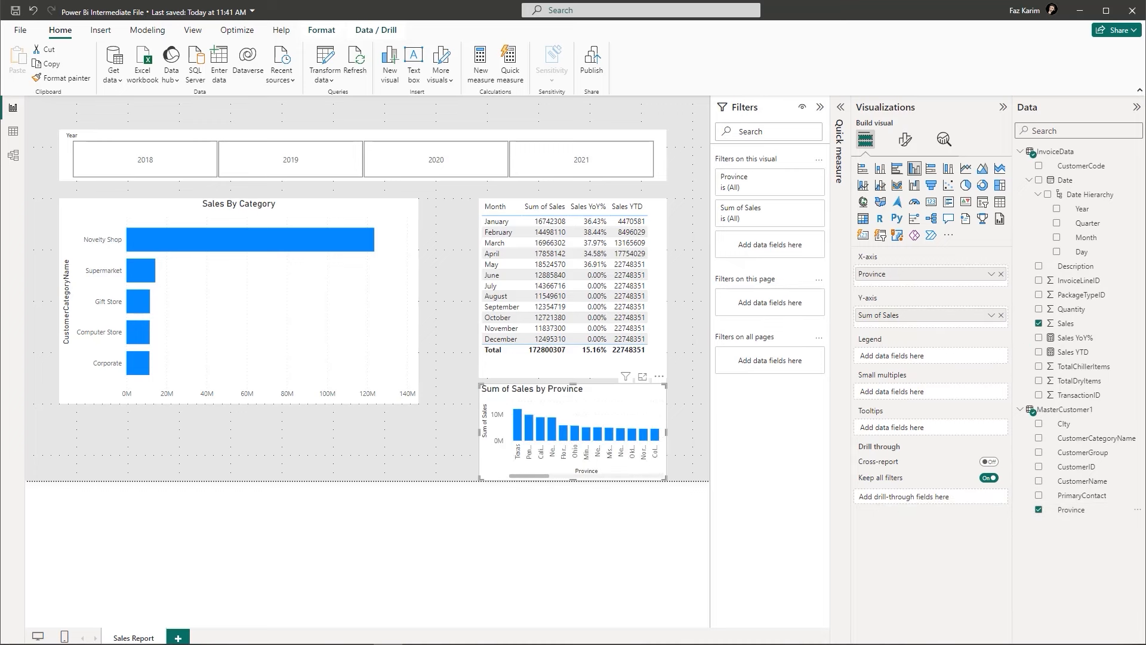
# Step: Convert the Sales by Province column chart to a filled map, and move the monthly table left and shorten it to fit its rows
pyautogui.click(881, 203)
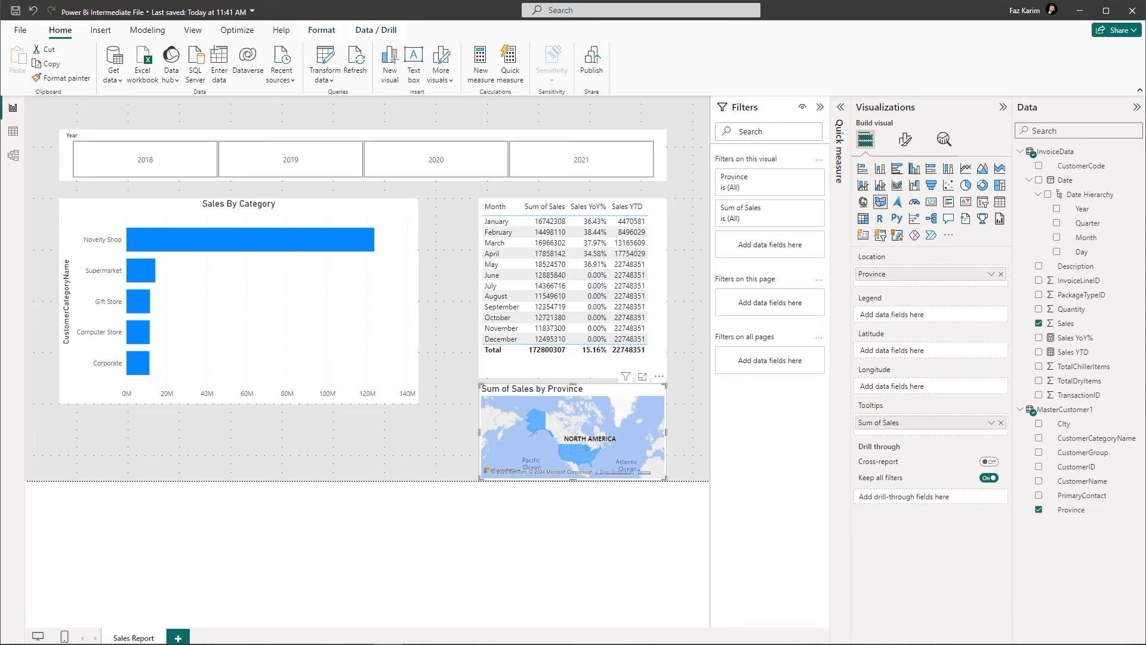
pyautogui.click(513, 213)
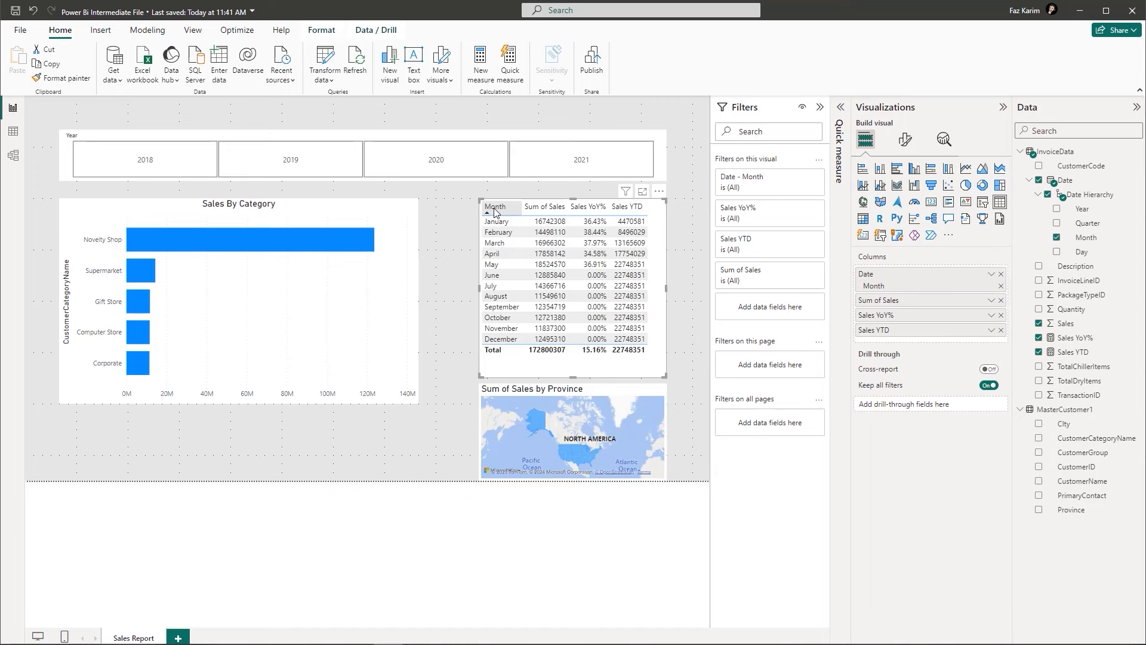
pyautogui.moveTo(513, 203); pyautogui.dragTo(470, 205)
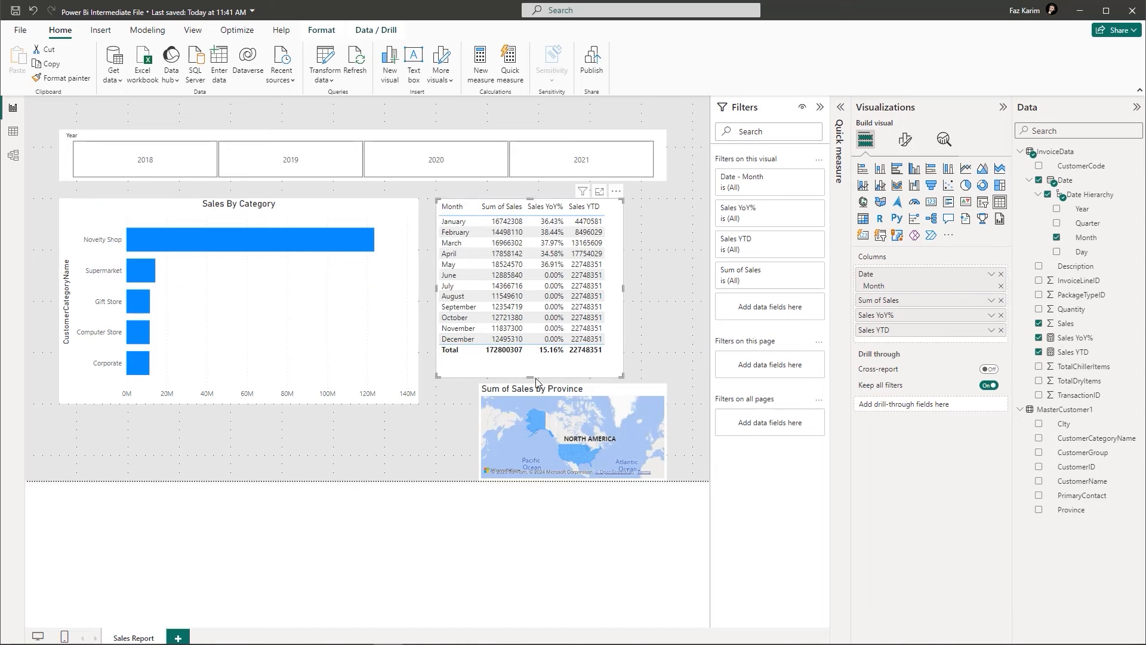
pyautogui.moveTo(535, 378); pyautogui.dragTo(531, 359)
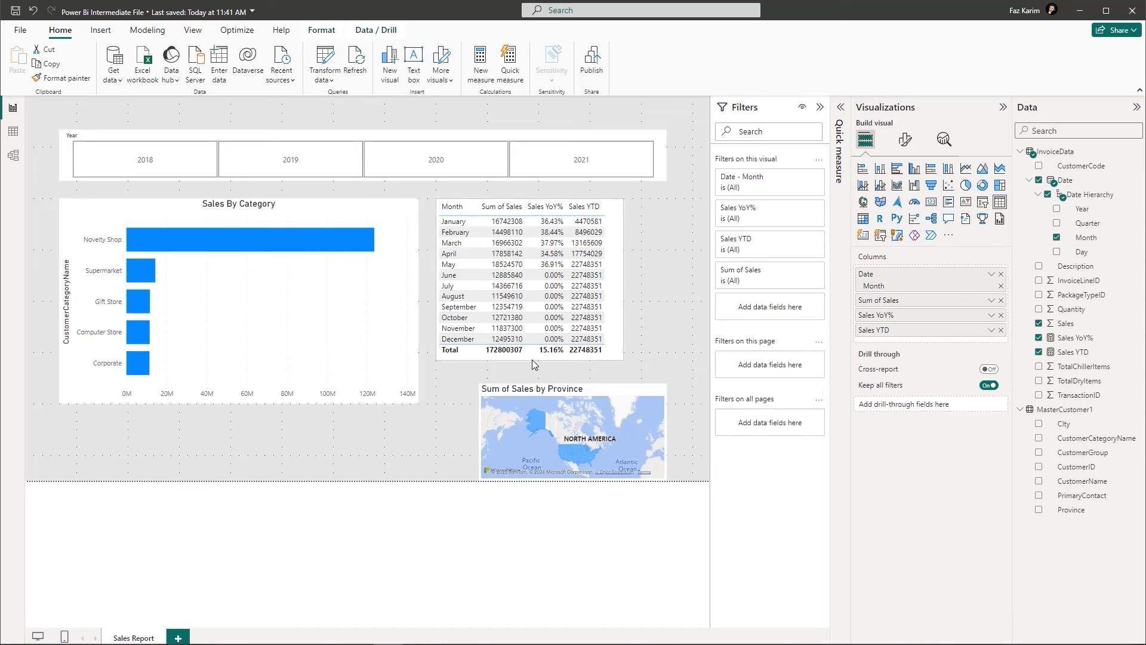
# Step: Shrink the Sales By Category chart to the monthly table's height and place the table directly beside it
pyautogui.click(373, 337)
pyautogui.moveTo(415, 403); pyautogui.dragTo(204, 360)
pyautogui.moveTo(557, 201); pyautogui.dragTo(335, 201)
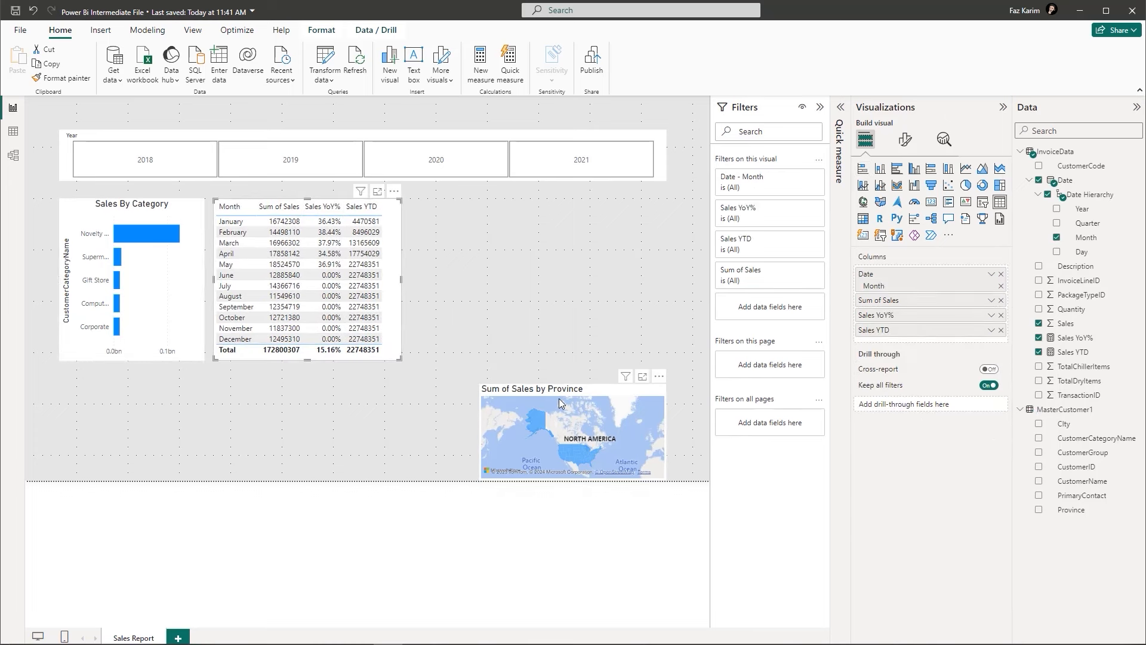
# Step: Place the Province map beside the monthly table and enlarge it to fill the remaining row width and match the table's height
pyautogui.moveTo(573, 386); pyautogui.dragTo(503, 201)
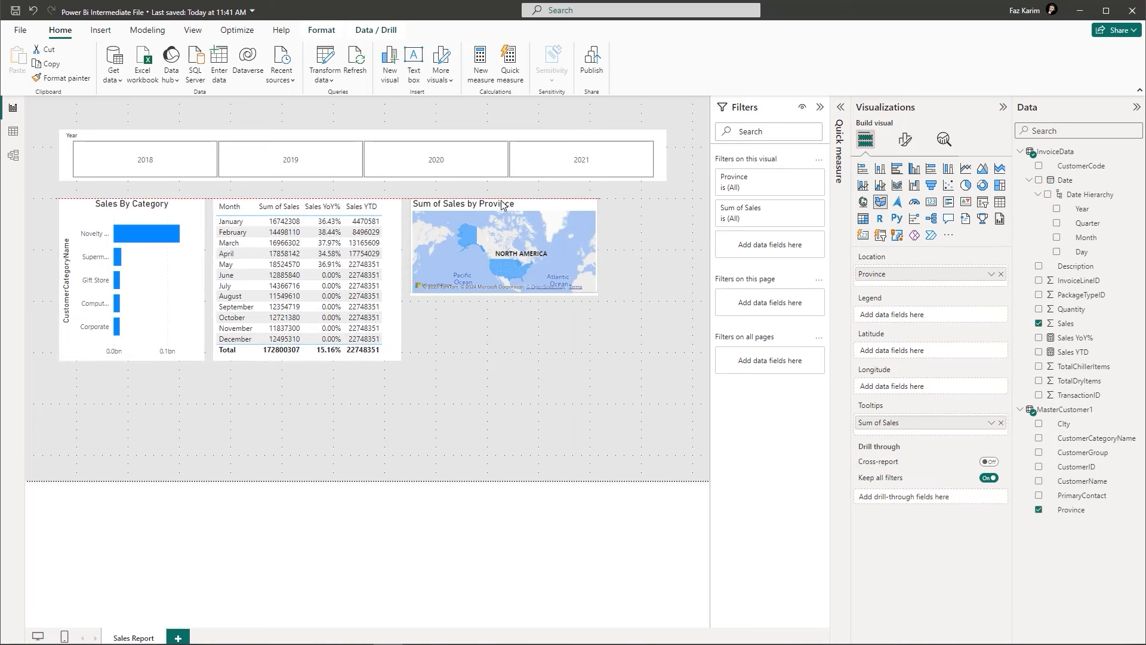
pyautogui.moveTo(597, 249); pyautogui.dragTo(675, 250)
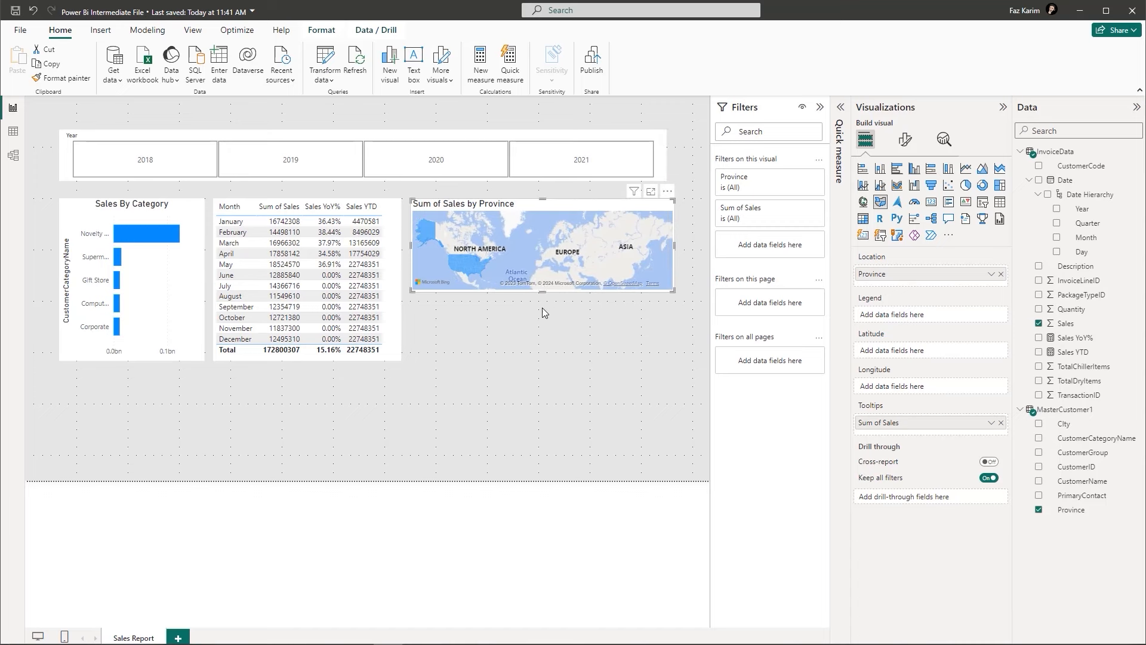
pyautogui.moveTo(541, 293); pyautogui.dragTo(541, 351)
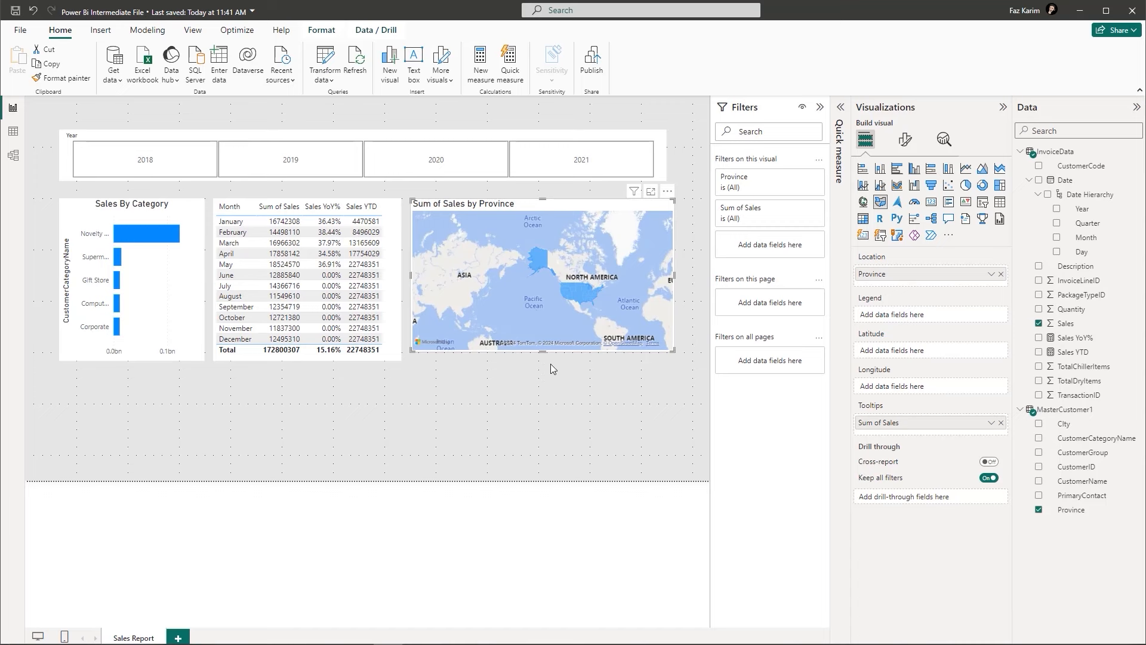
pyautogui.moveTo(548, 358); pyautogui.dragTo(543, 360)
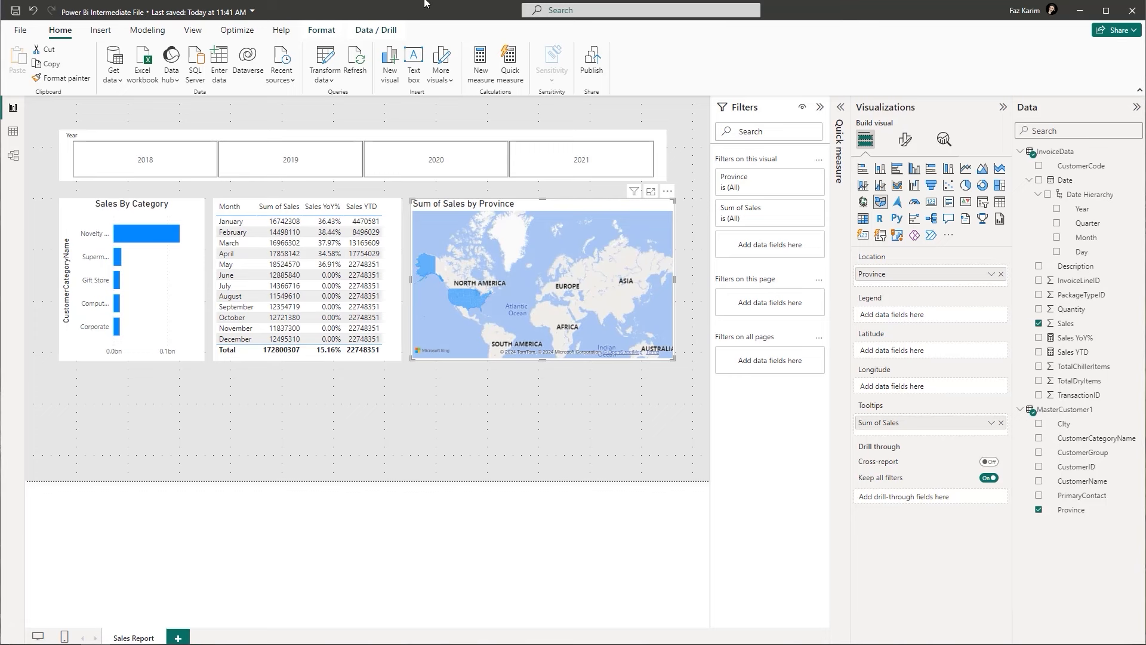
# Step: Add a separate line chart of Quantity by Month below the Sales By Category chart
pyautogui.click(253, 397)
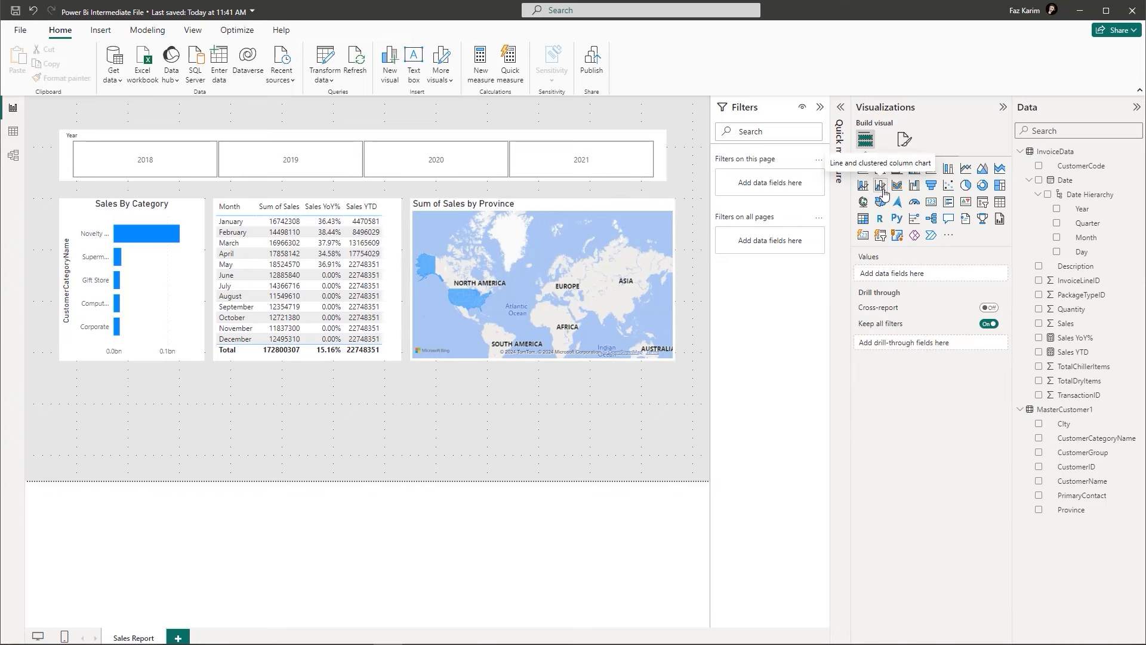
pyautogui.click(966, 169)
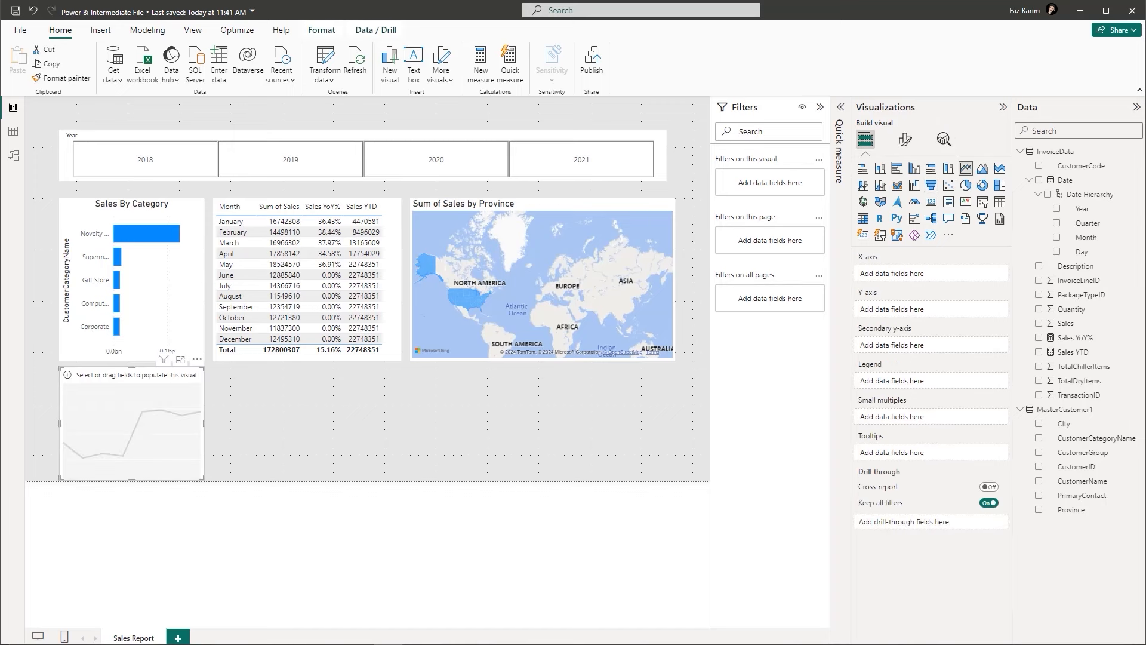
pyautogui.click(1057, 237)
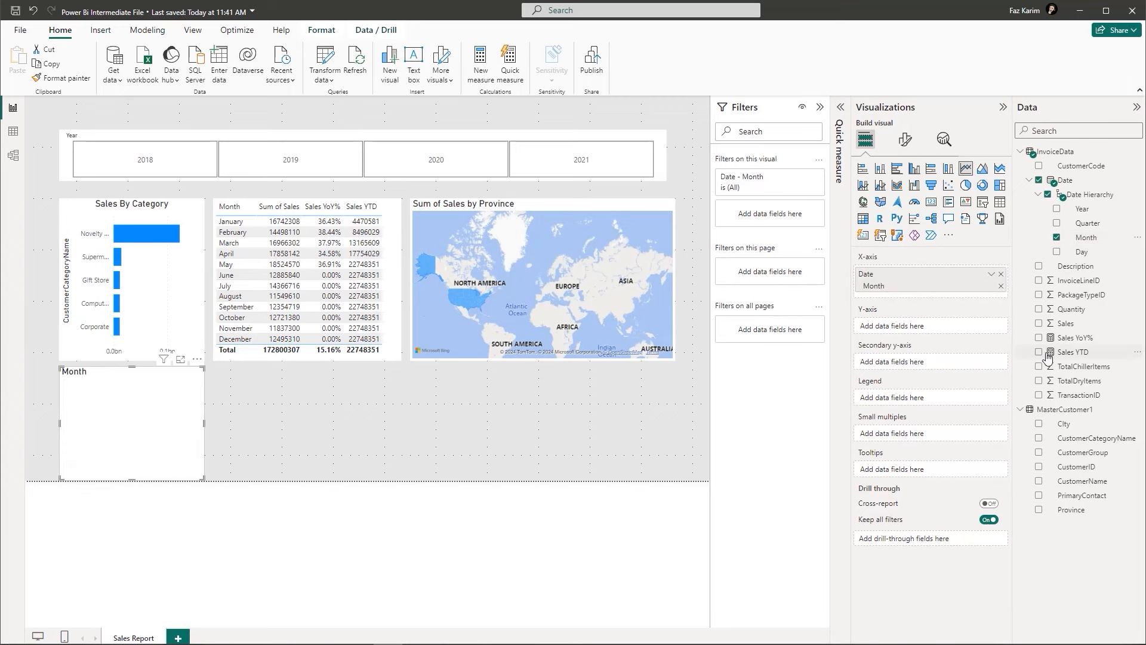
pyautogui.click(1045, 310)
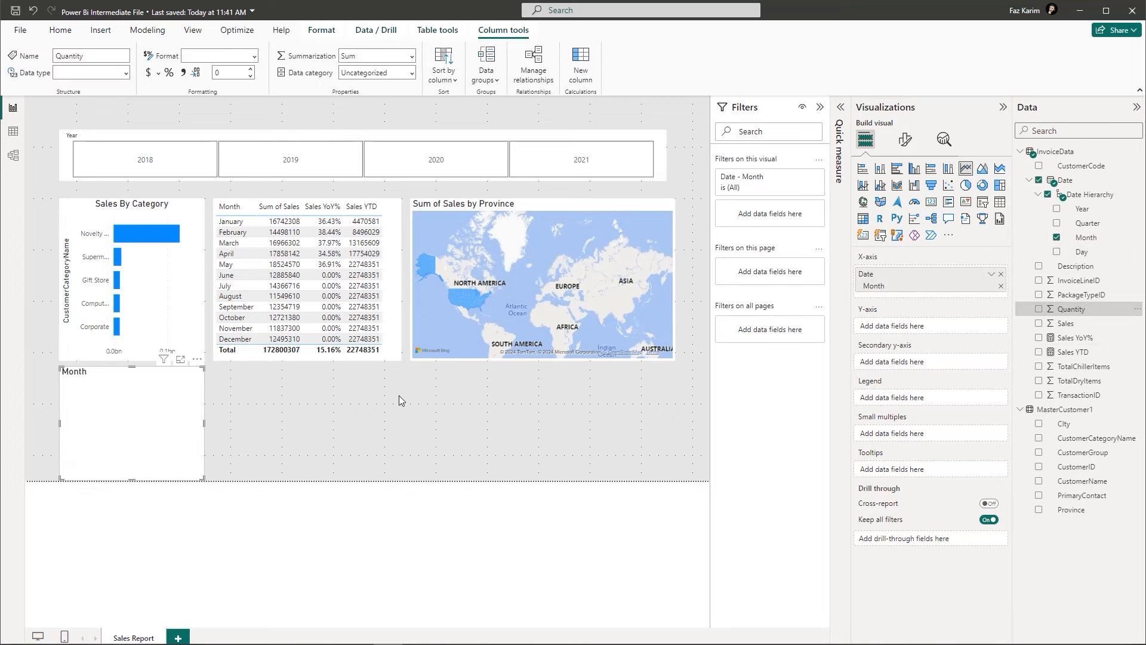
pyautogui.click(1040, 309)
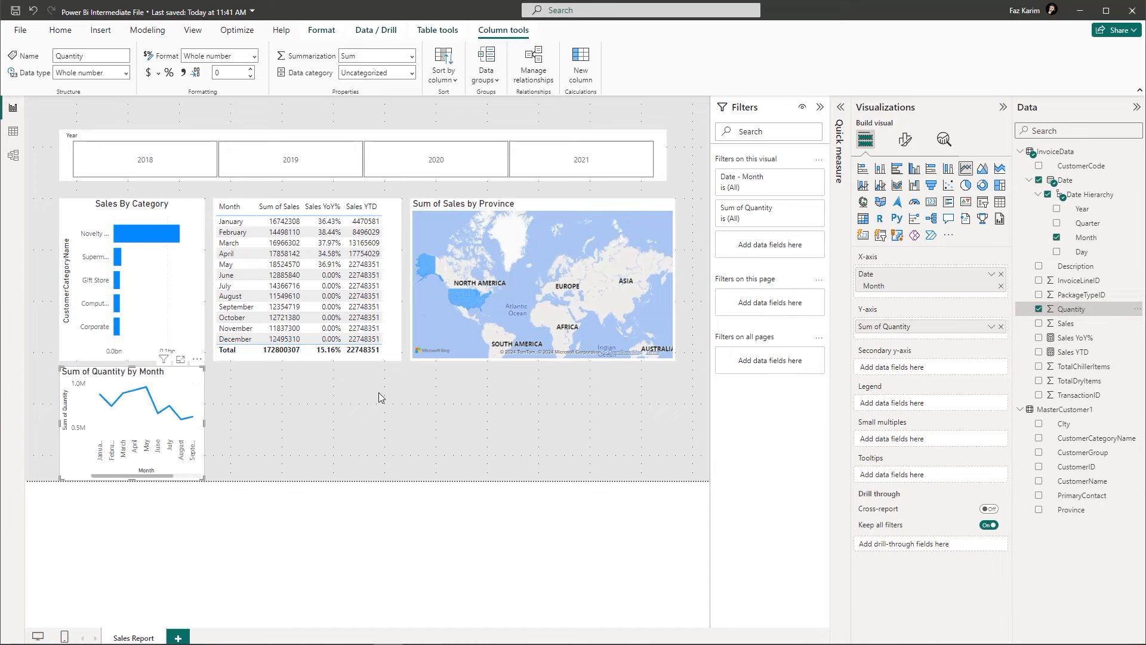
# Step: Stretch the line chart to the map's right edge with a slightly reduced height, and move the Year slicer down closer to the visuals
pyautogui.moveTo(205, 424); pyautogui.dragTo(674, 422)
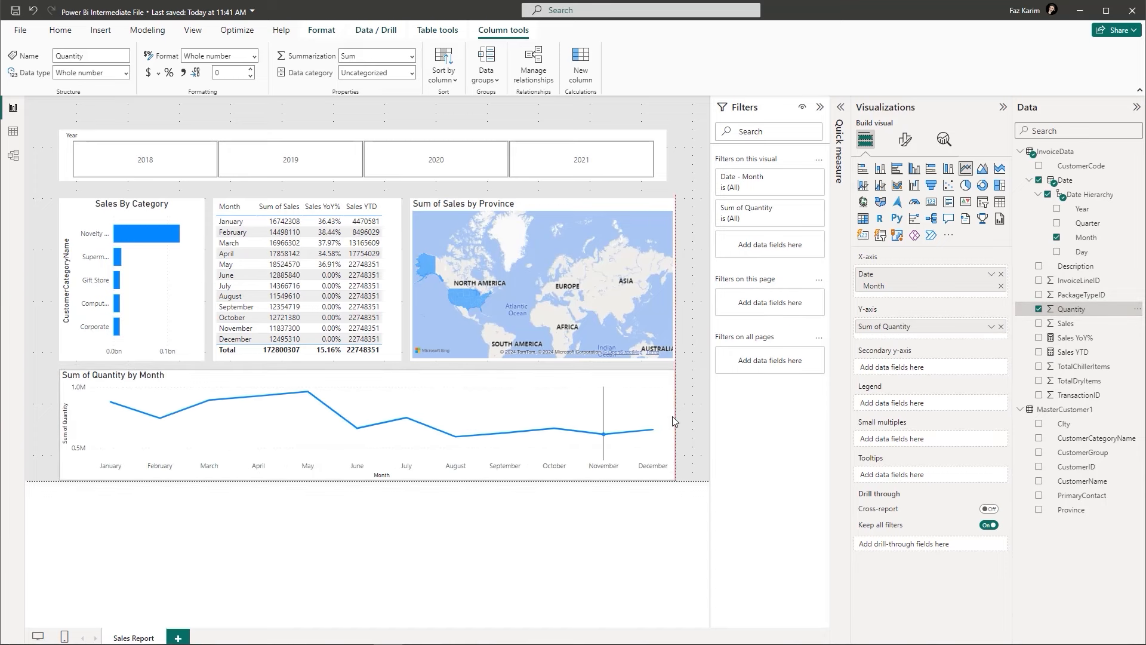
pyautogui.moveTo(367, 480); pyautogui.dragTo(368, 458)
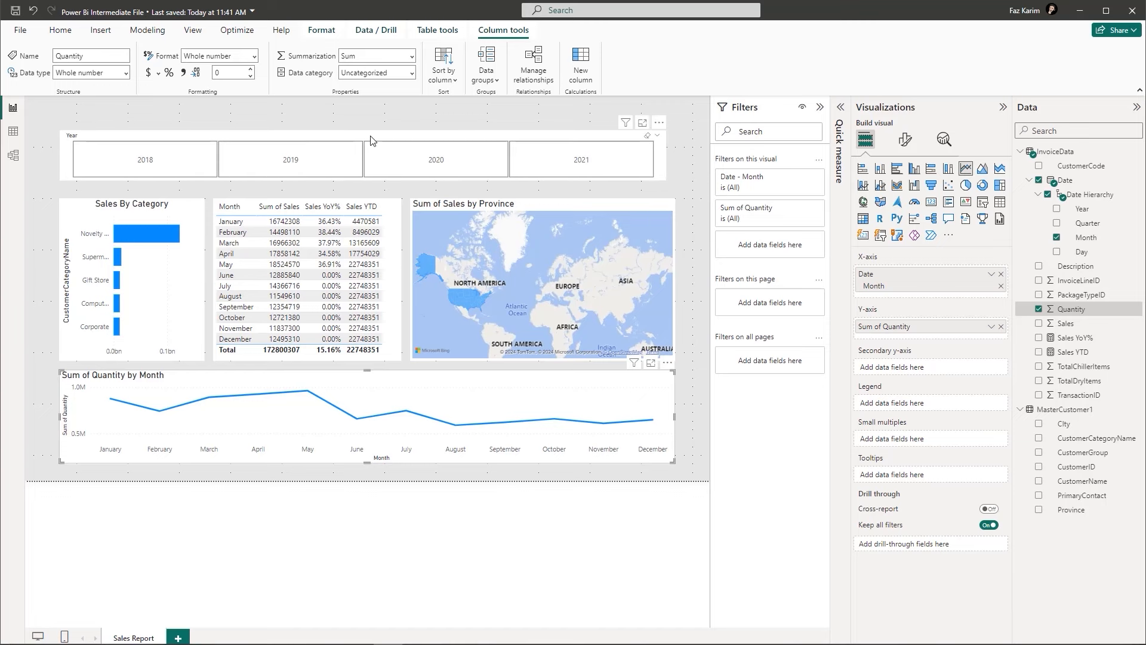
pyautogui.moveTo(372, 144)
pyautogui.mouseDown()
pyautogui.moveTo(382, 149)
pyautogui.moveTo(373, 145)
pyautogui.mouseUp()
pyautogui.click(240, 114)
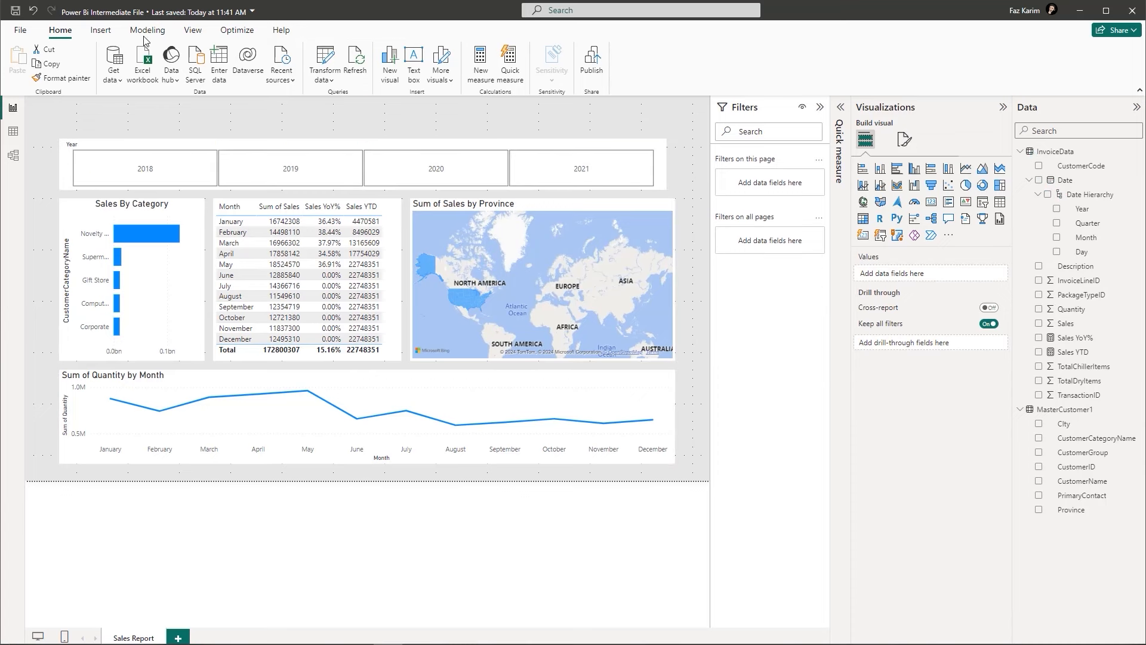
# Step: Insert a wide text box above the Year slicer and enter the title Sales Report
pyautogui.click(100, 31)
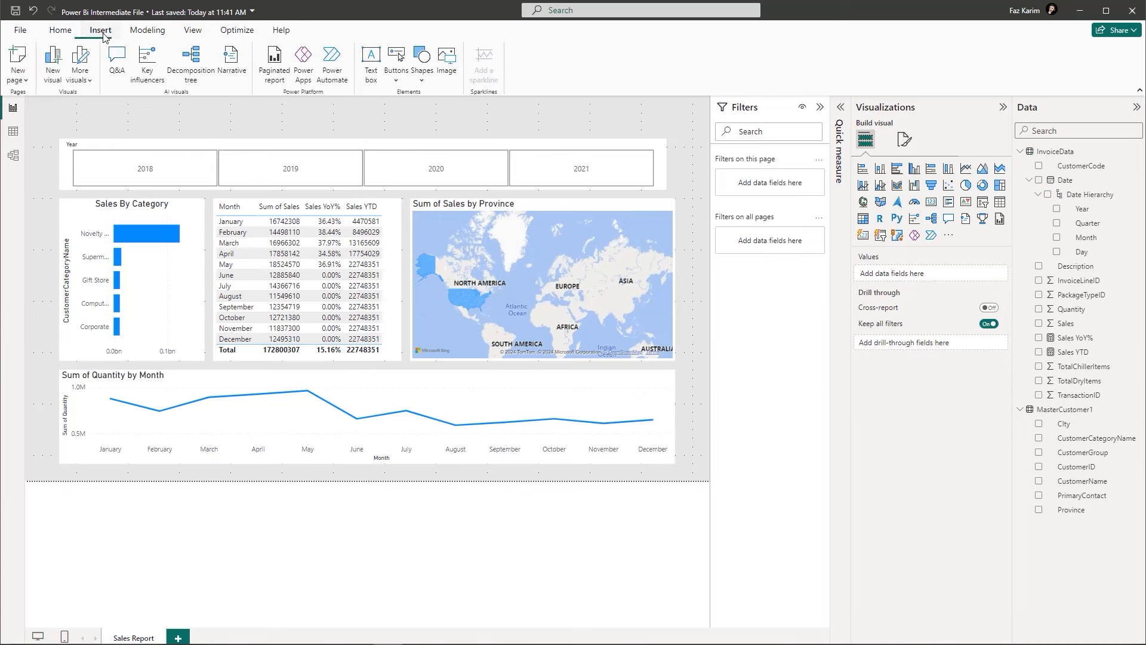
pyautogui.click(370, 63)
pyautogui.moveTo(159, 309); pyautogui.dragTo(369, 110)
pyautogui.click(154, 153)
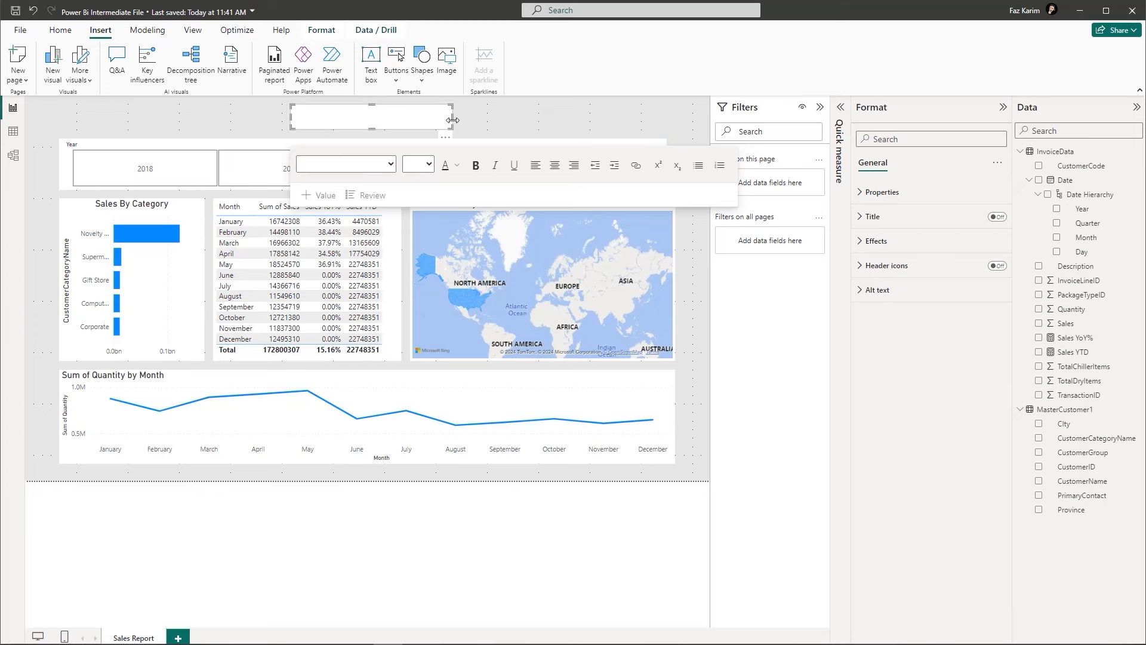
pyautogui.moveTo(498, 120); pyautogui.dragTo(660, 124)
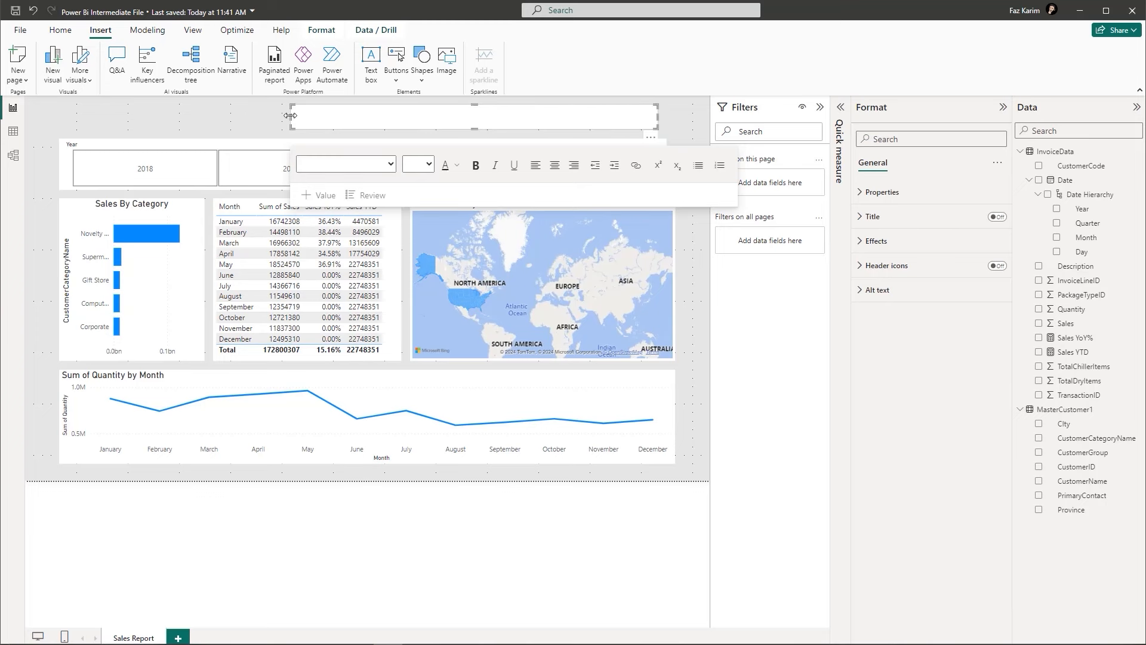
pyautogui.moveTo(290, 116); pyautogui.dragTo(82, 113)
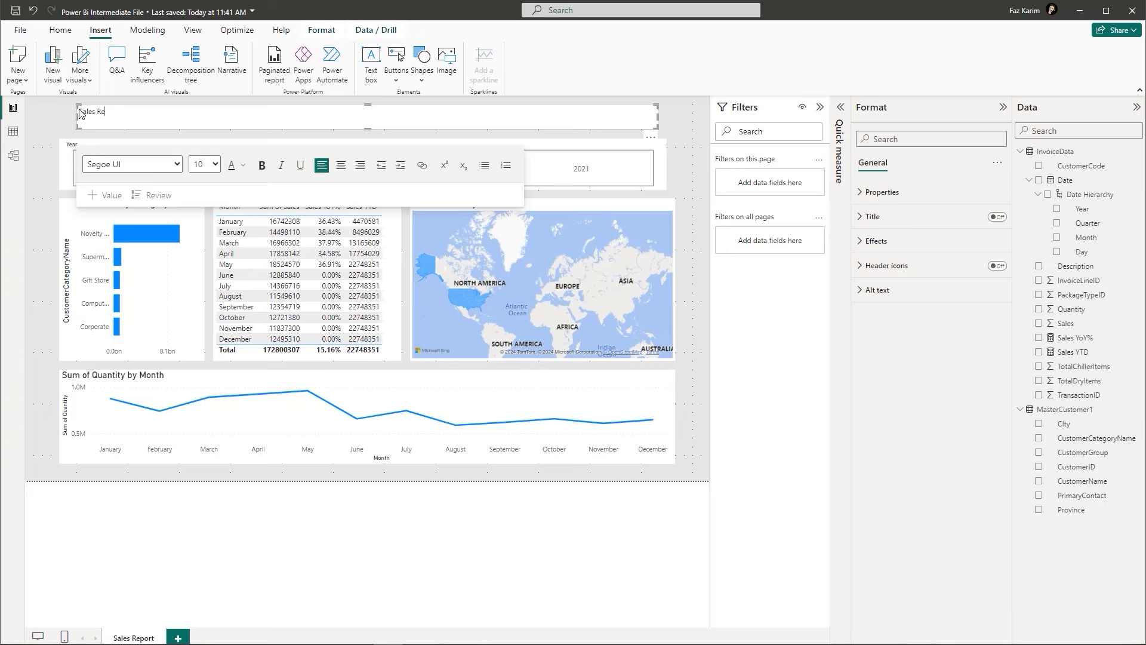
# Step: Center the Sales Report title in bold at font size 28, and make its text box taller to fit
pyautogui.click(340, 165)
pyautogui.moveTo(348, 112); pyautogui.dragTo(386, 113)
pyautogui.click(213, 164)
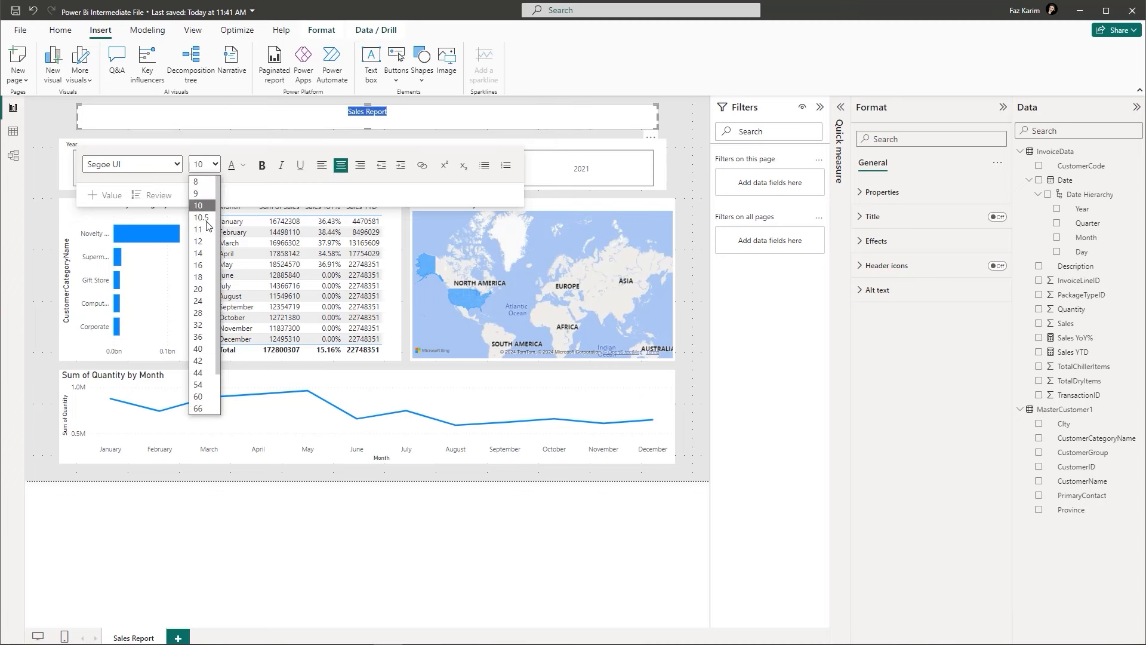
pyautogui.click(203, 313)
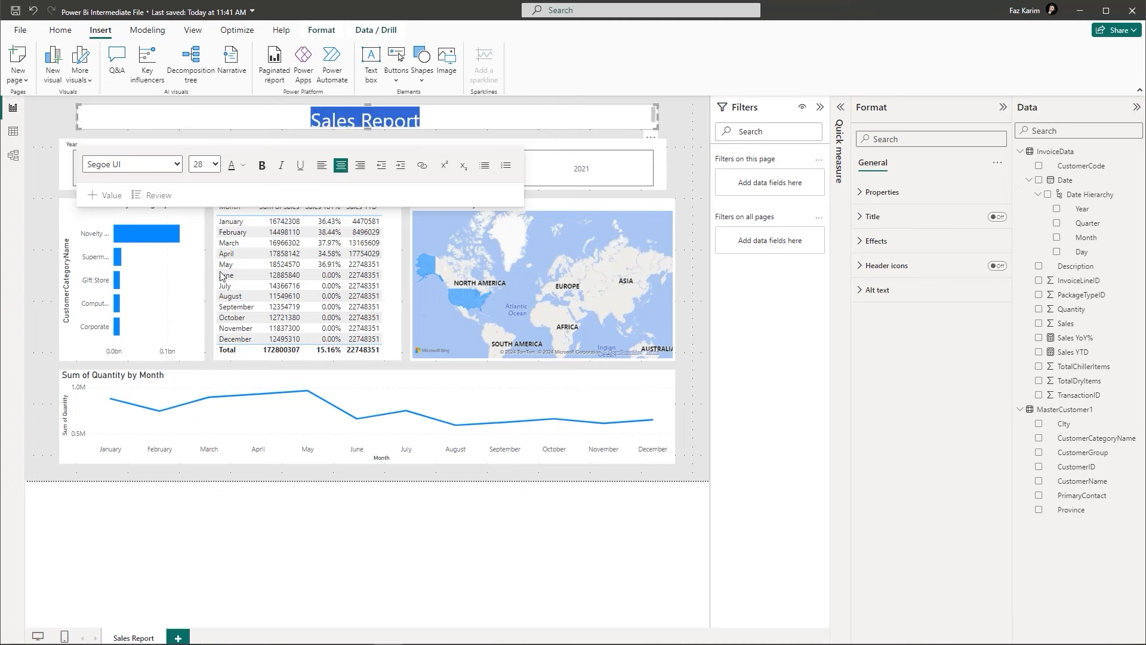
pyautogui.click(262, 165)
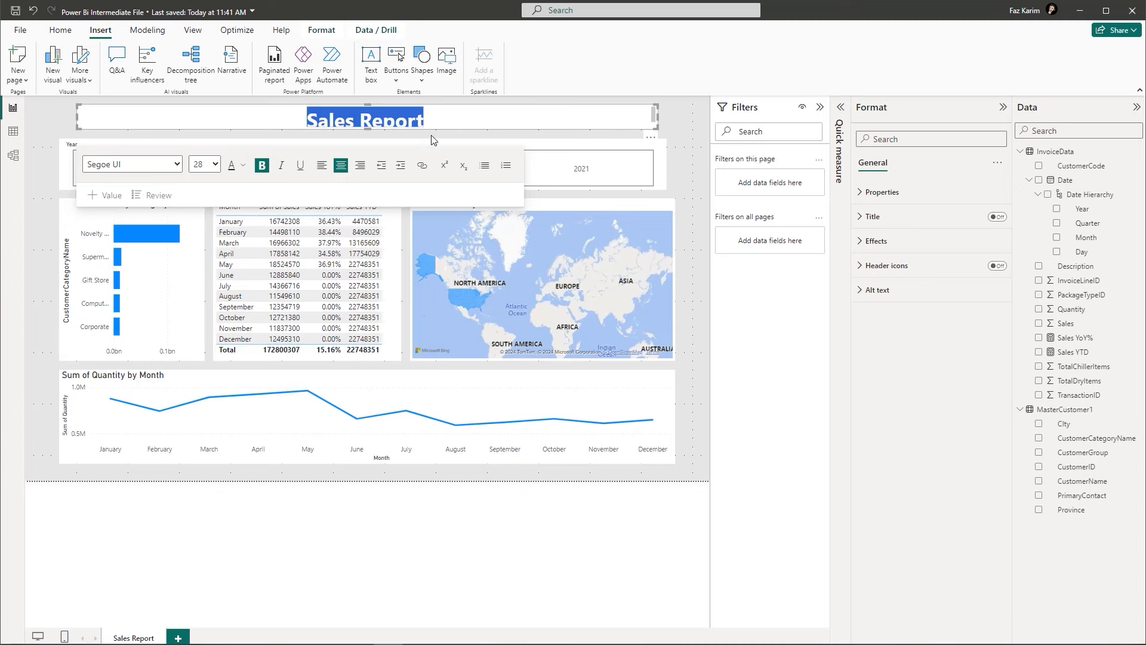
pyautogui.moveTo(367, 128); pyautogui.dragTo(368, 96)
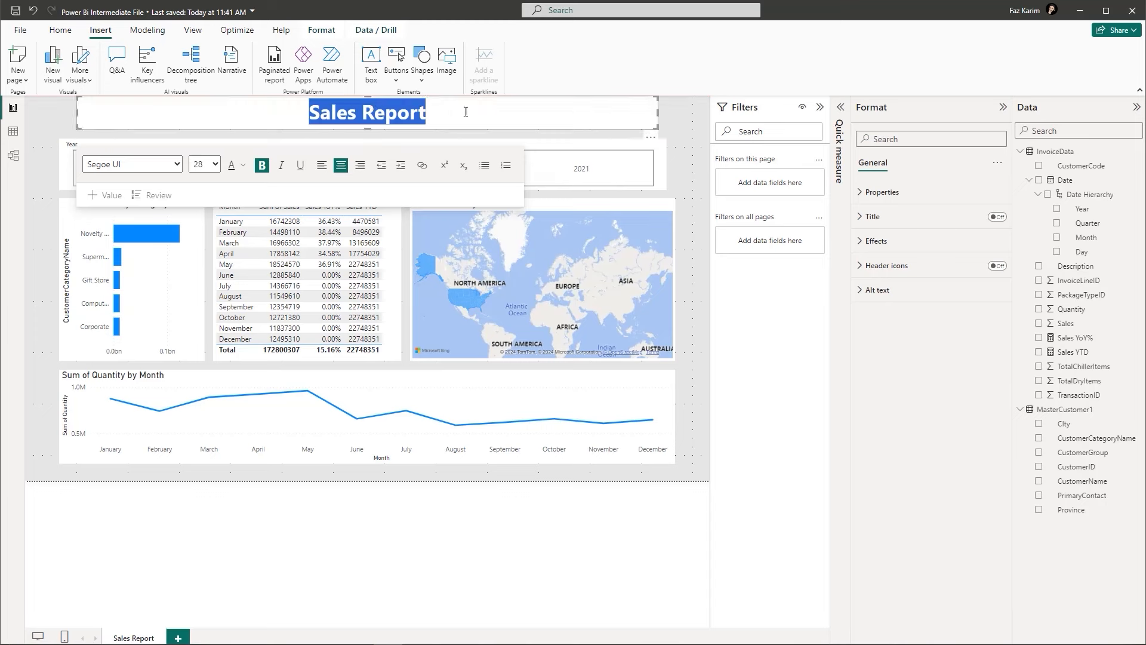
pyautogui.click(671, 107)
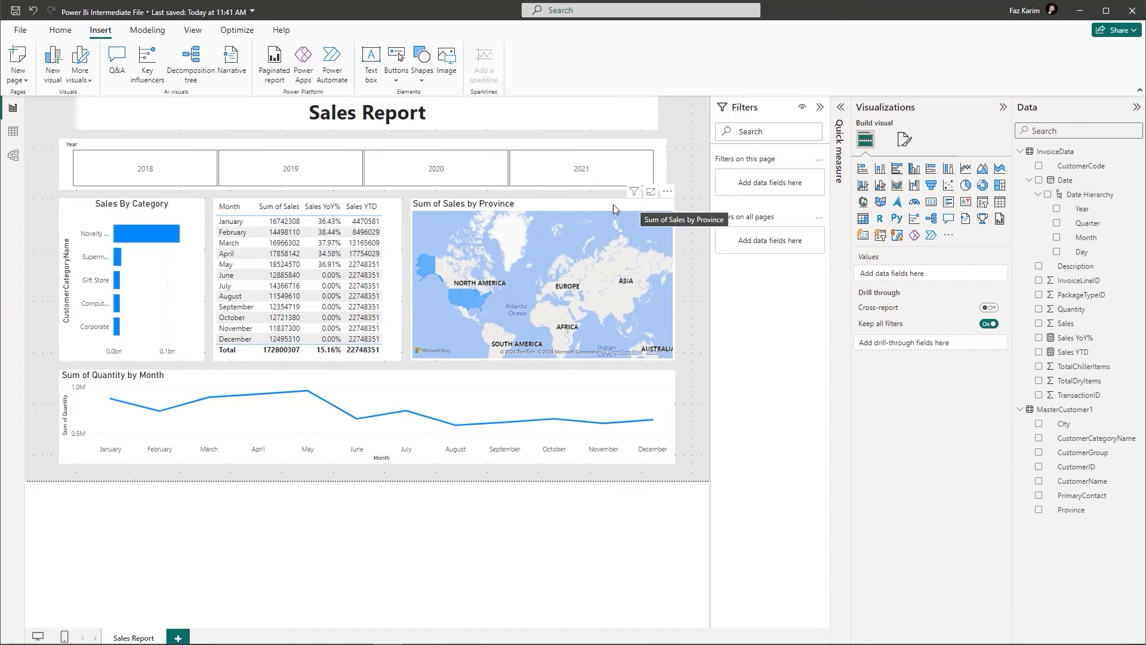
# Step: Narrow the monthly table, move the Province map next to it, and narrow the map to about half its width
pyautogui.click(394, 268)
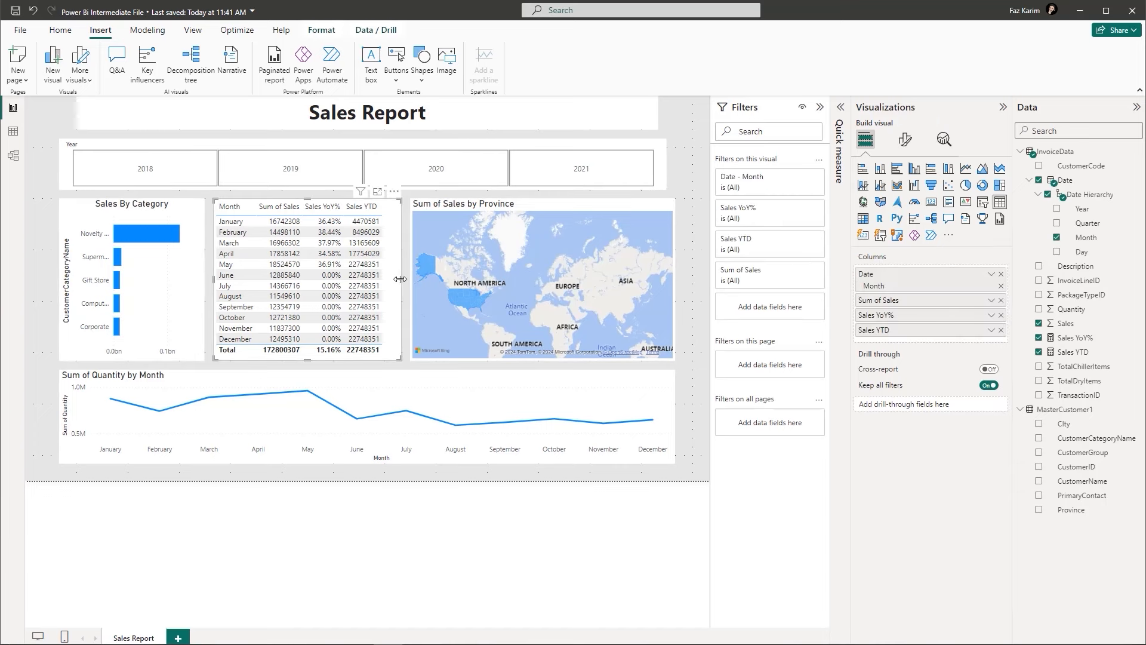
pyautogui.moveTo(401, 281)
pyautogui.mouseDown()
pyautogui.moveTo(348, 284)
pyautogui.moveTo(383, 281)
pyautogui.mouseUp()
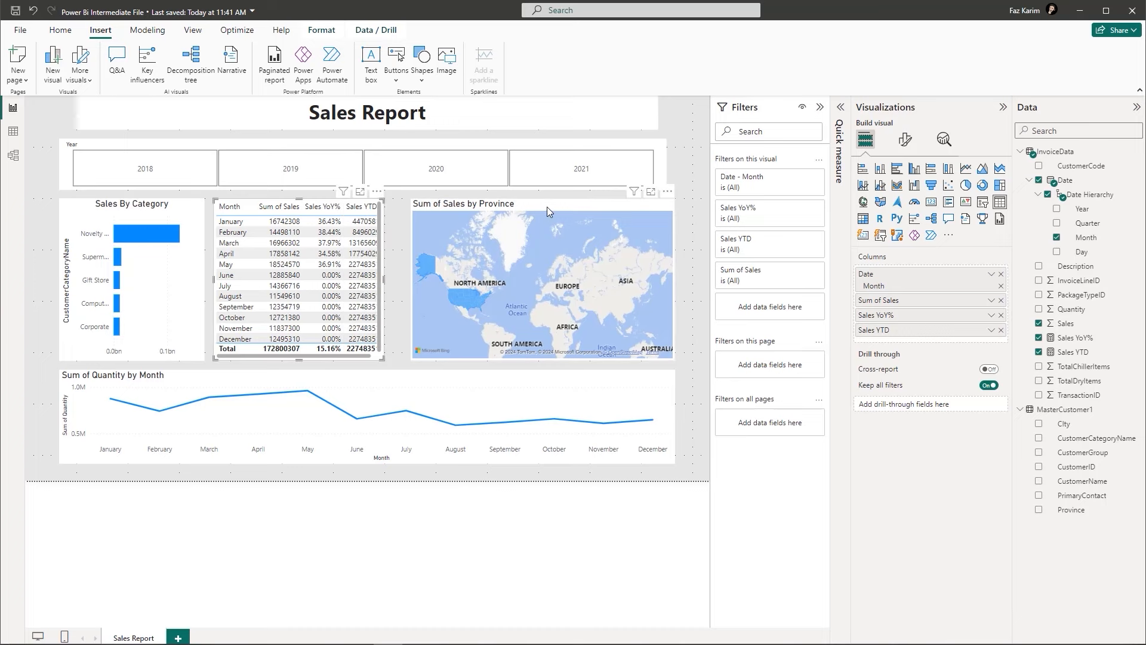
pyautogui.moveTo(550, 204); pyautogui.dragTo(533, 206)
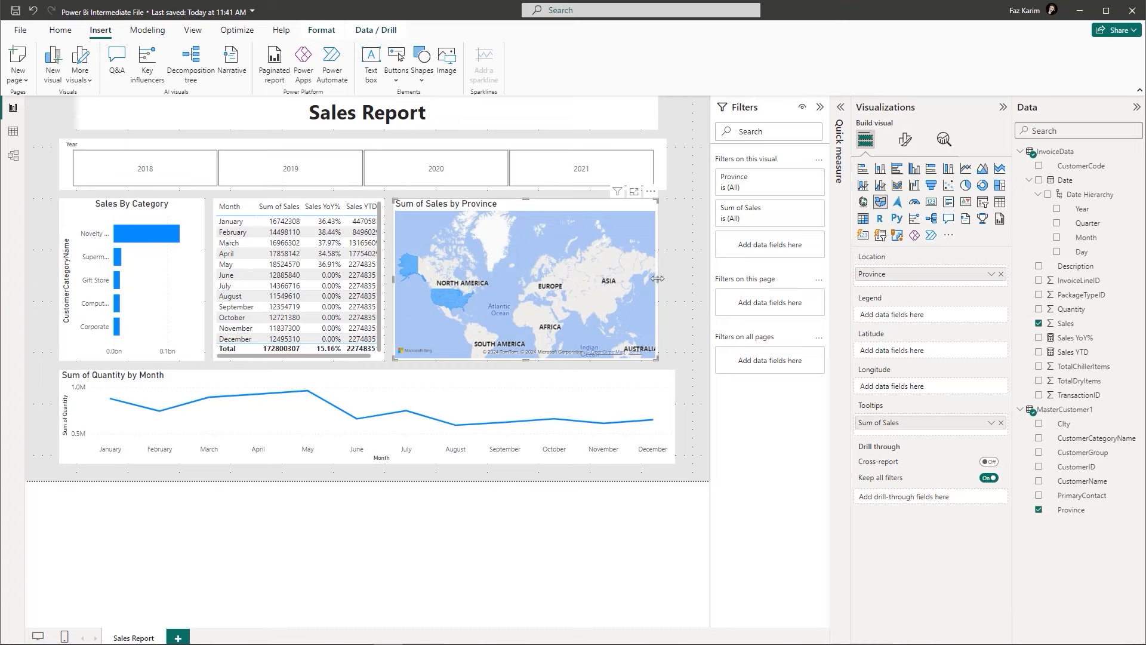
pyautogui.moveTo(657, 279); pyautogui.dragTo(529, 278)
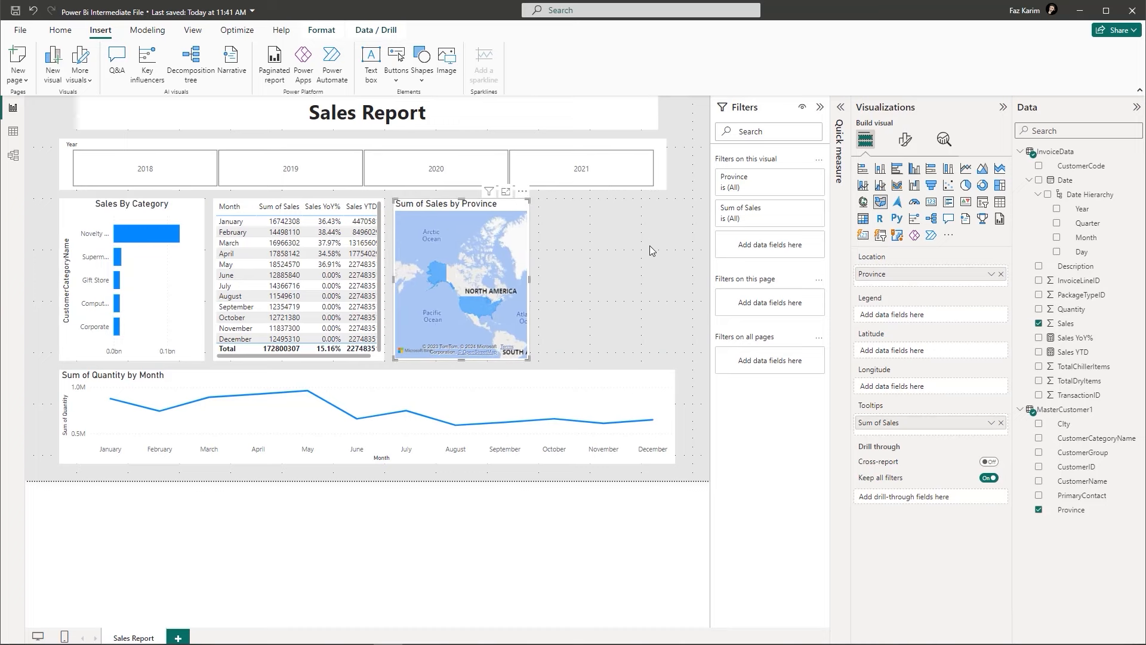
# Step: Add a card showing the sum of Quantity in the empty space beside the Province map
pyautogui.click(649, 265)
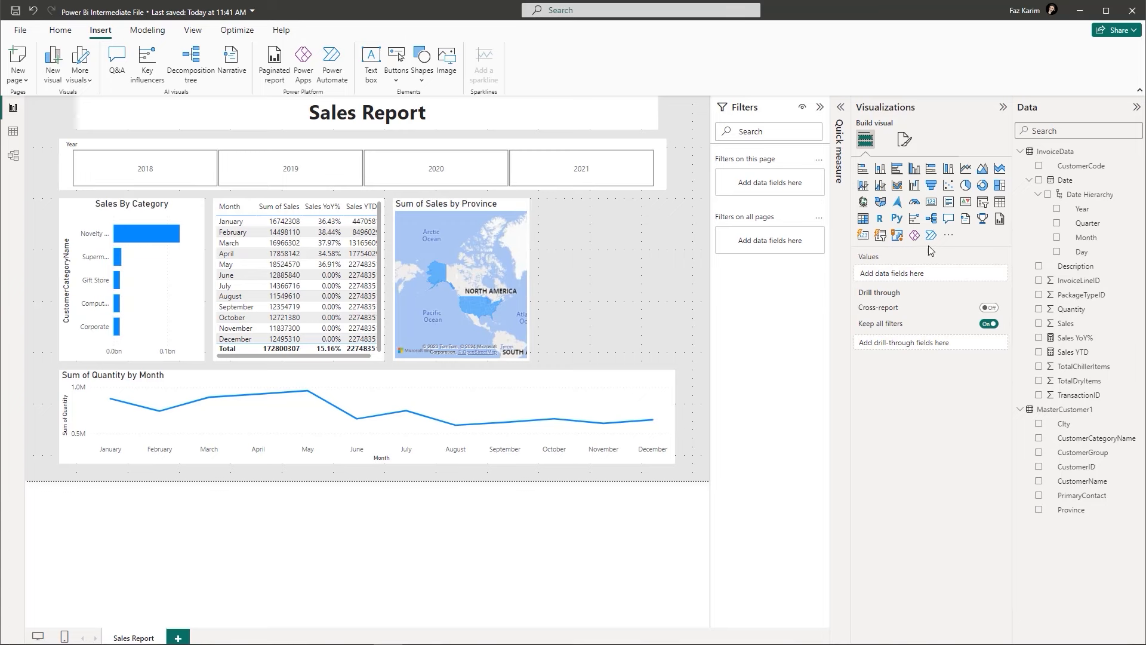
pyautogui.click(934, 206)
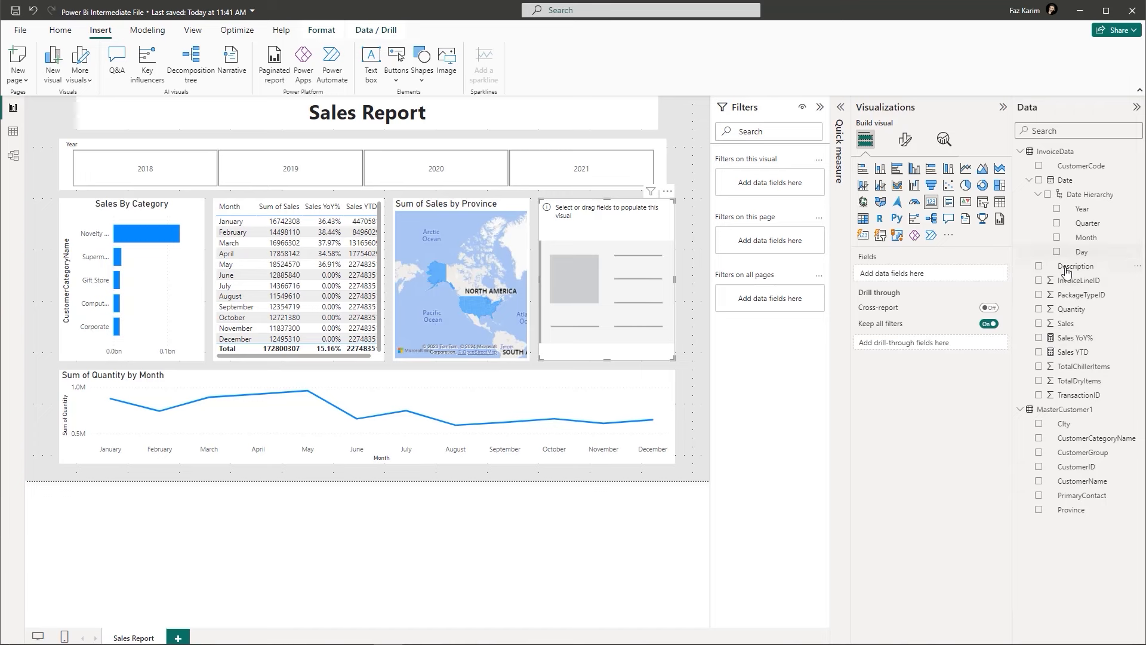
pyautogui.click(1038, 308)
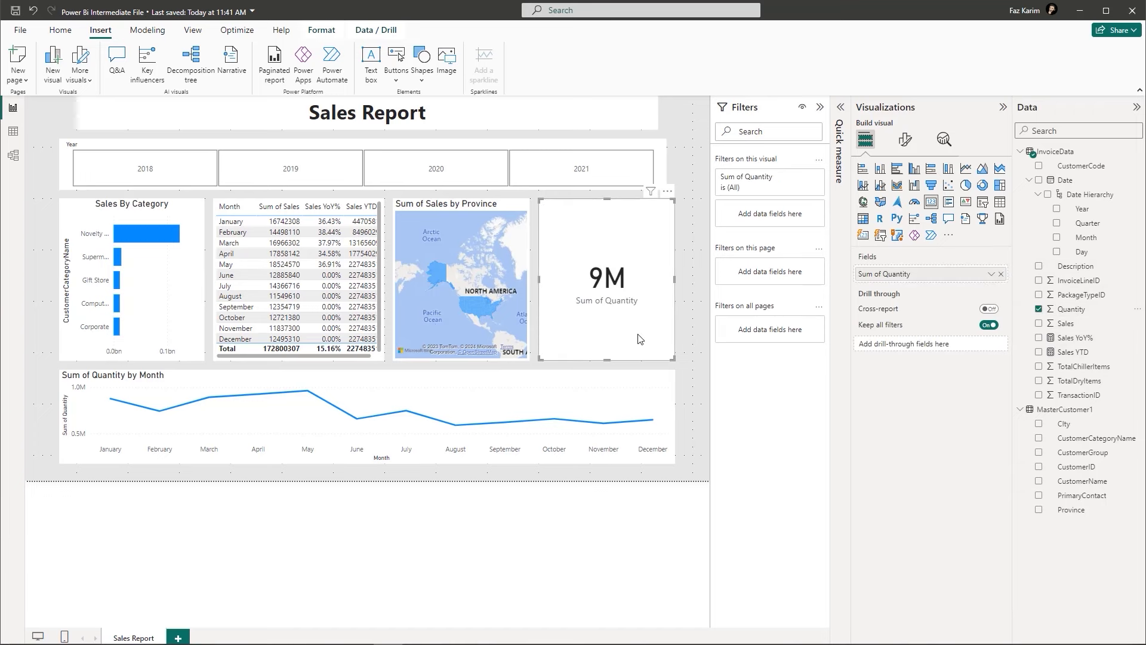
# Step: Check how the visuals respond to filtering by 2020 in the Year slicer and by January in the monthly table
pyautogui.click(296, 183)
pyautogui.click(412, 173)
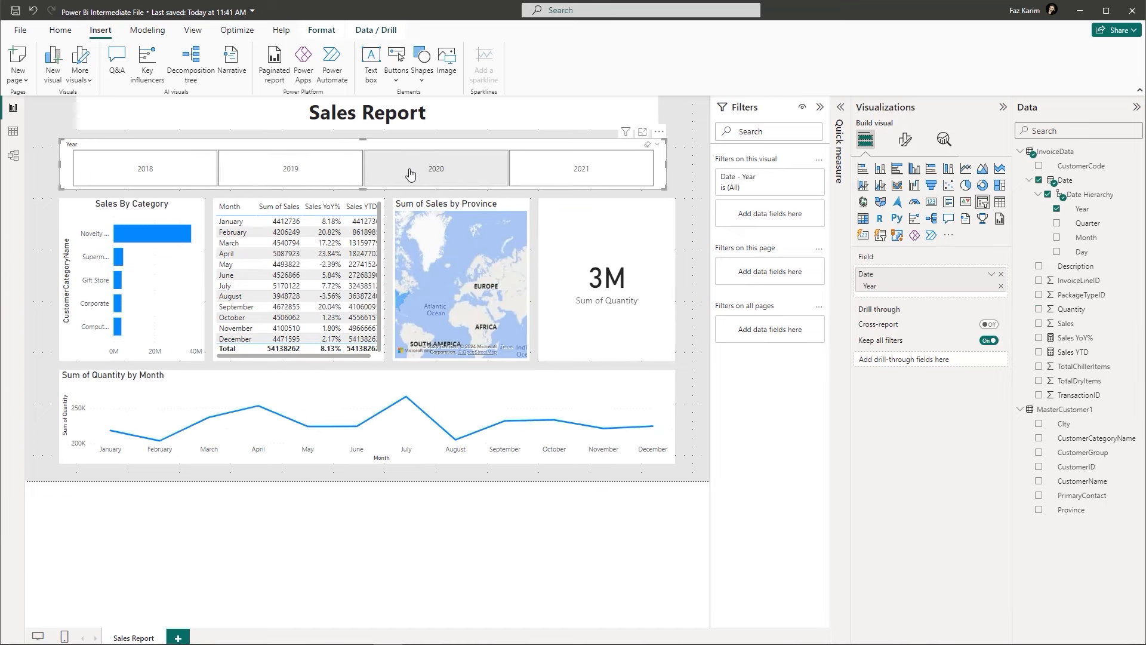
pyautogui.click(240, 224)
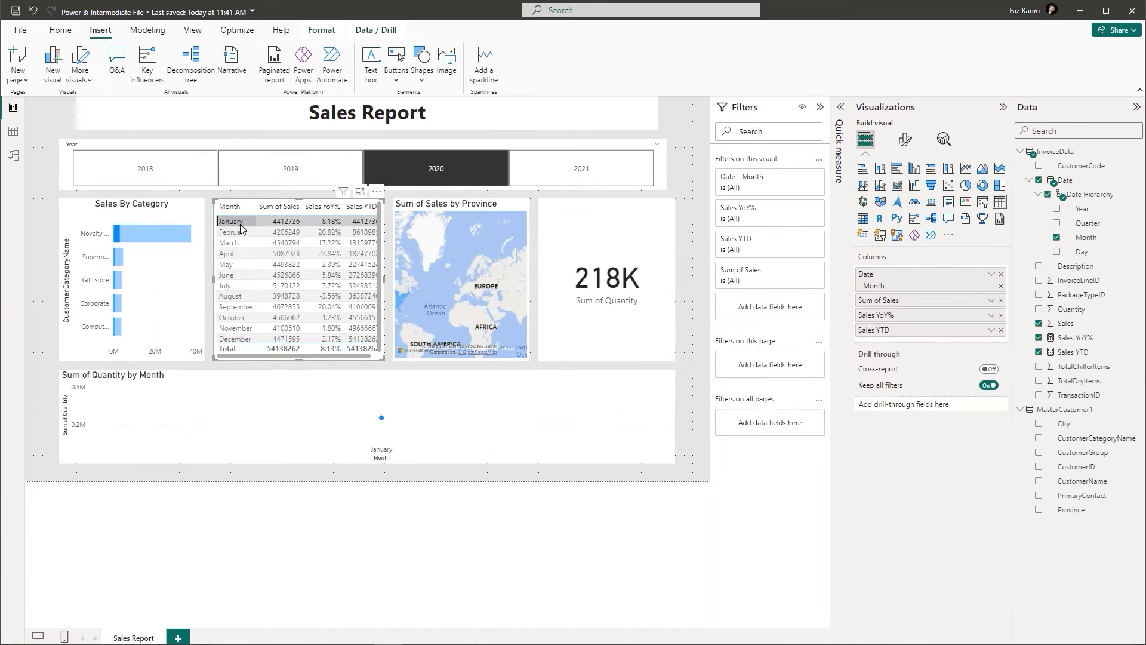
# Step: Clear the 2020 filter from the Year slicer, save the report file, and leave no visual selected
pyautogui.click(439, 170)
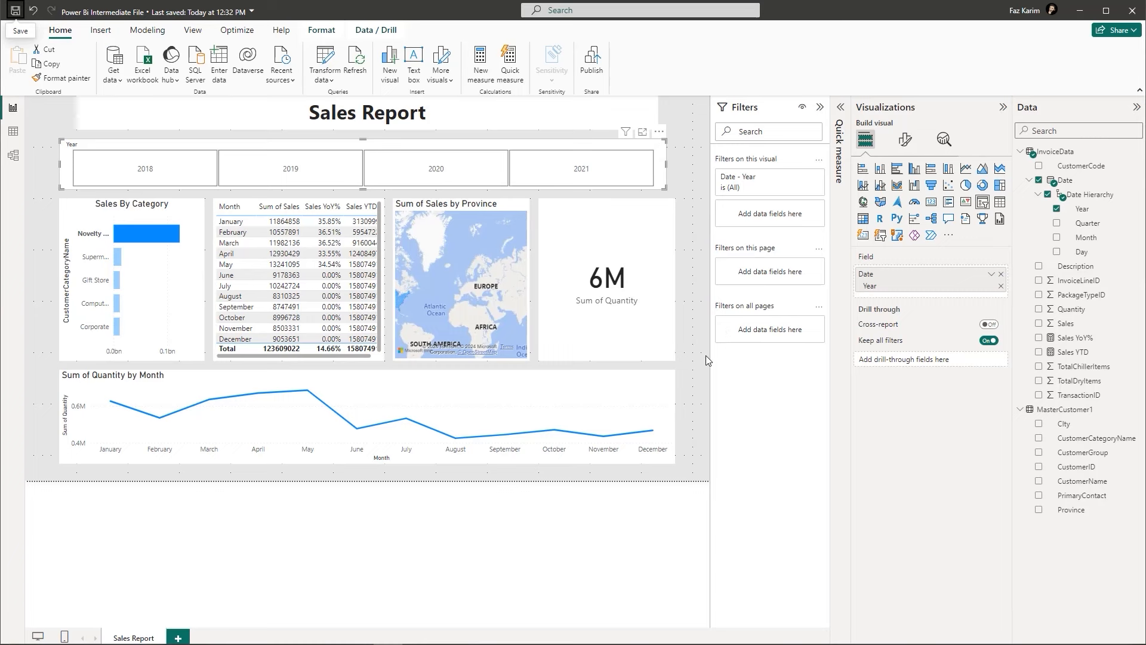
pyautogui.click(535, 123)
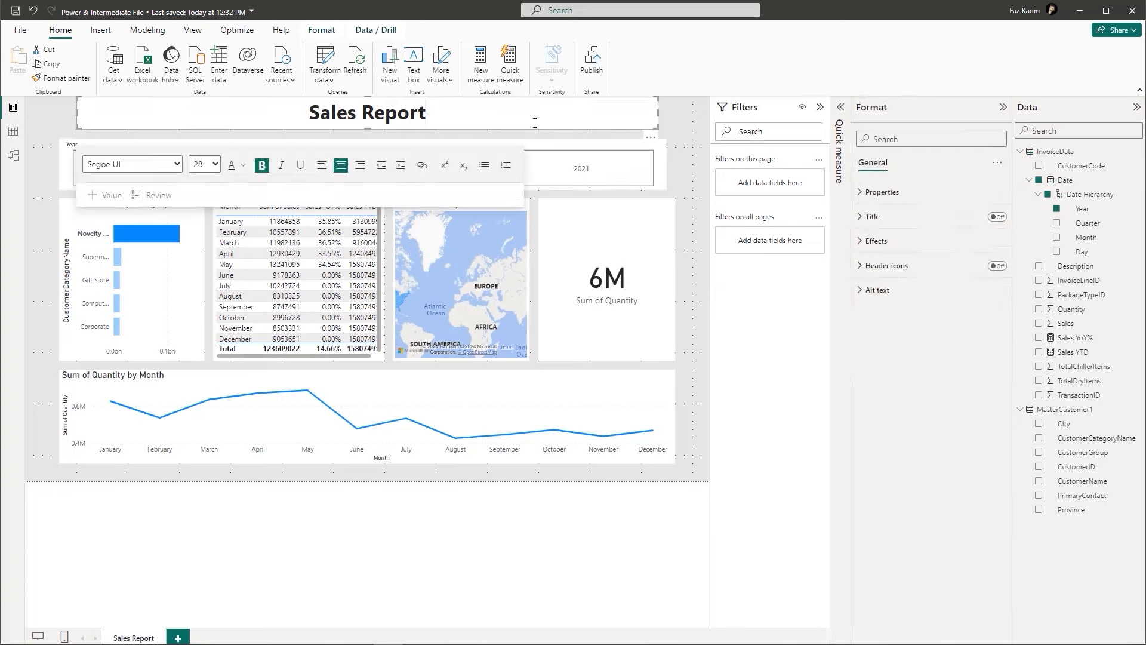
pyautogui.click(574, 151)
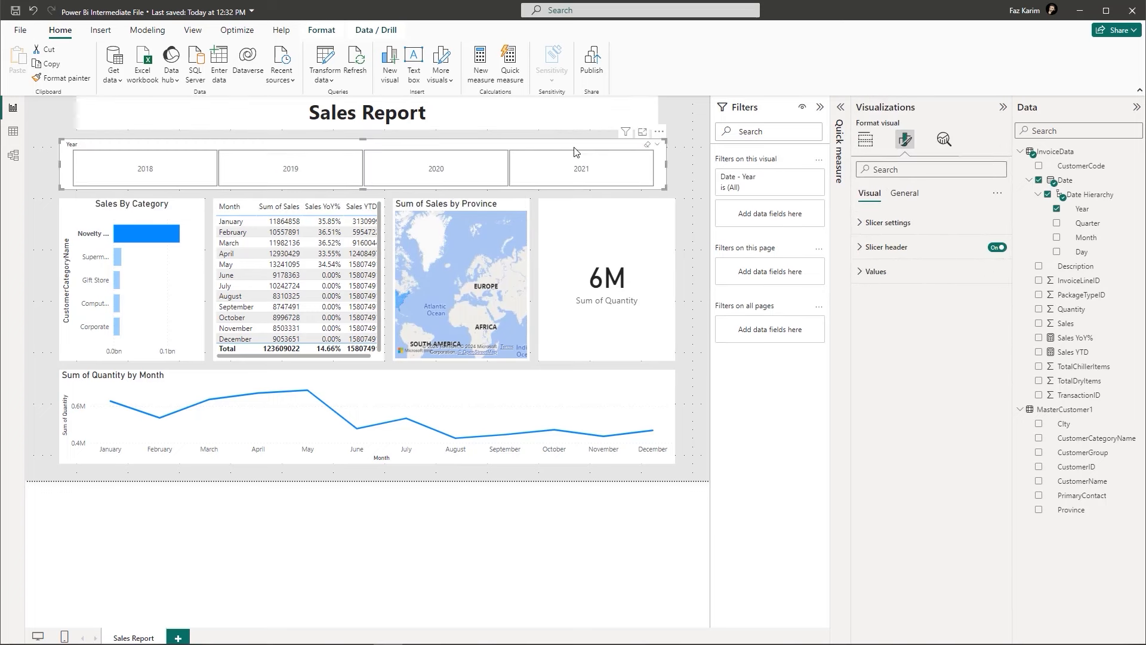
pyautogui.click(184, 214)
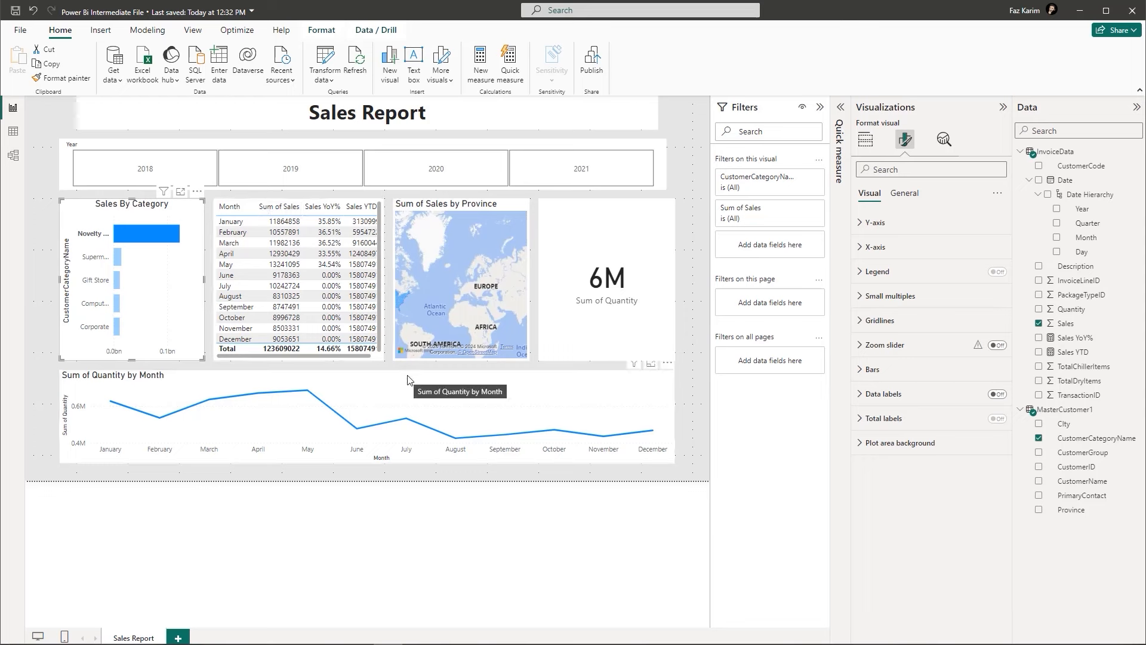
pyautogui.click(689, 257)
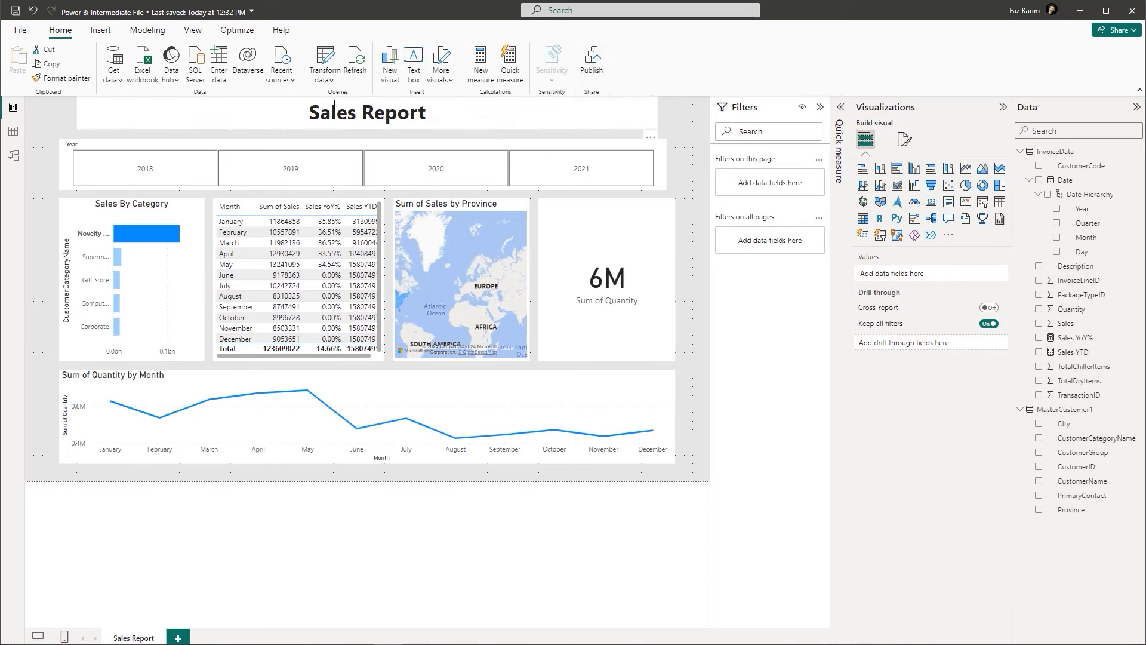
# Step: Publish the report to My workspace in the Power BI service
pyautogui.click(174, 79)
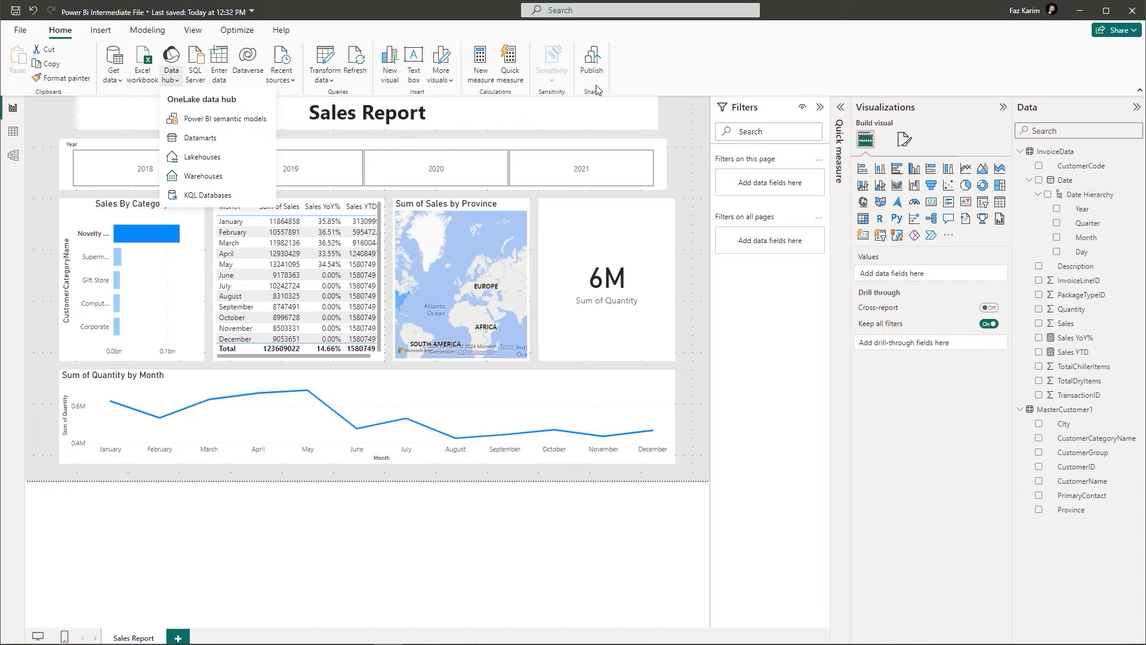
pyautogui.click(698, 80)
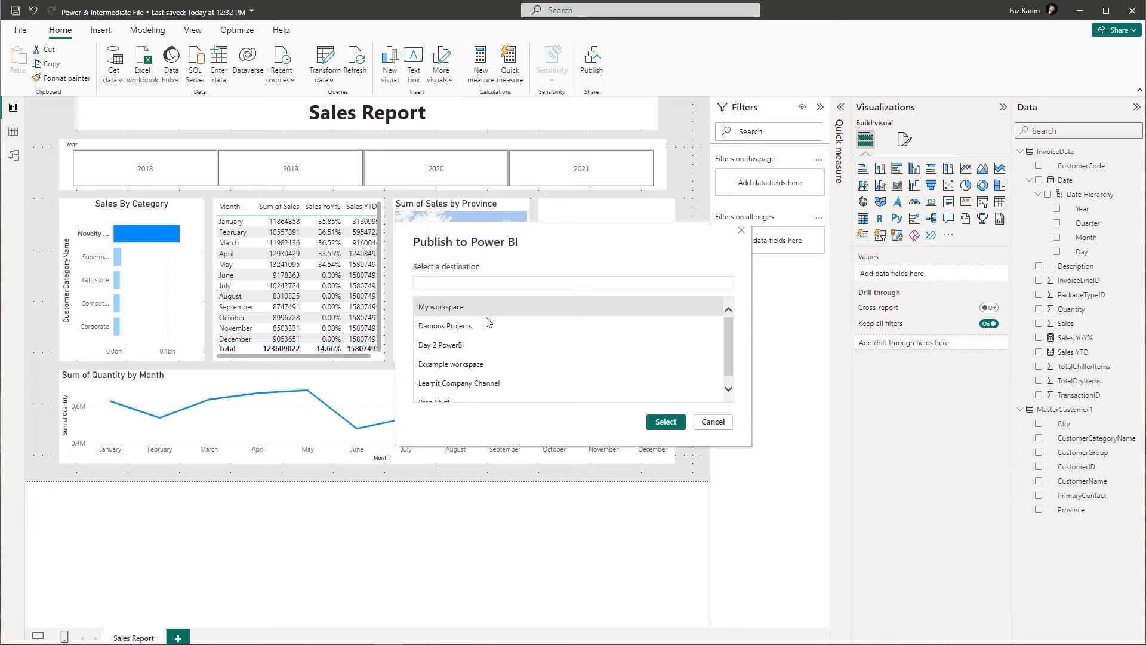
pyautogui.click(671, 424)
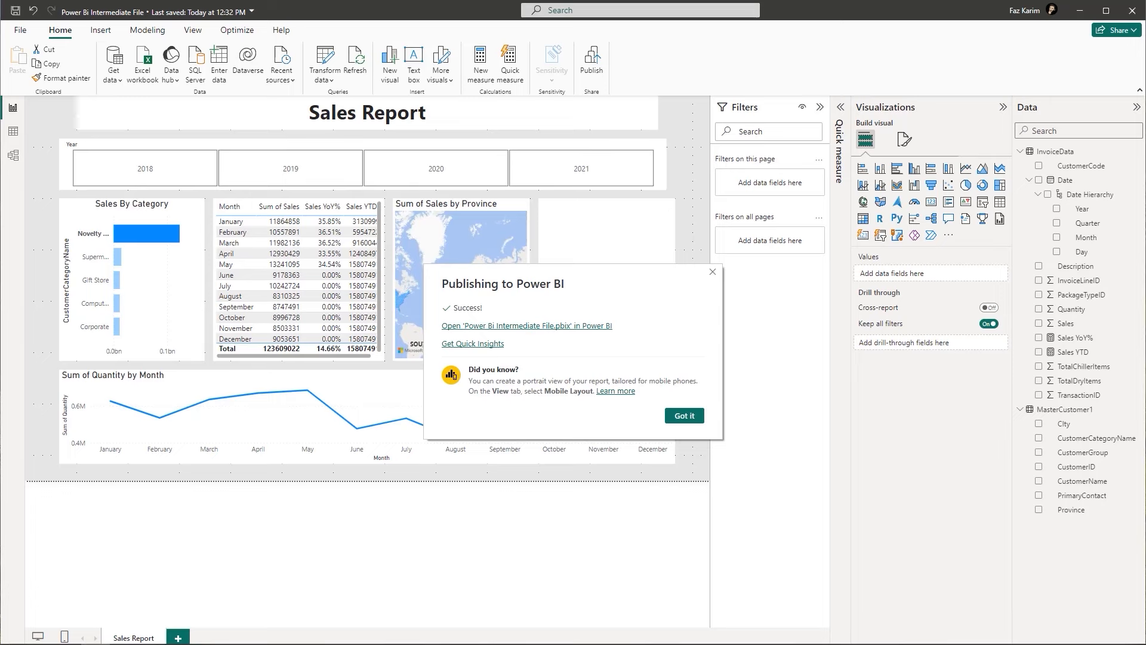
# Step: Switch to the published report in the Power BI service and enlarge the browser window to show the full page
pyautogui.moveTo(486, 0); pyautogui.dragTo(738, 86)
pyautogui.moveTo(978, 312); pyautogui.dragTo(1138, 322)
pyautogui.moveTo(194, 323); pyautogui.dragTo(4, 315)
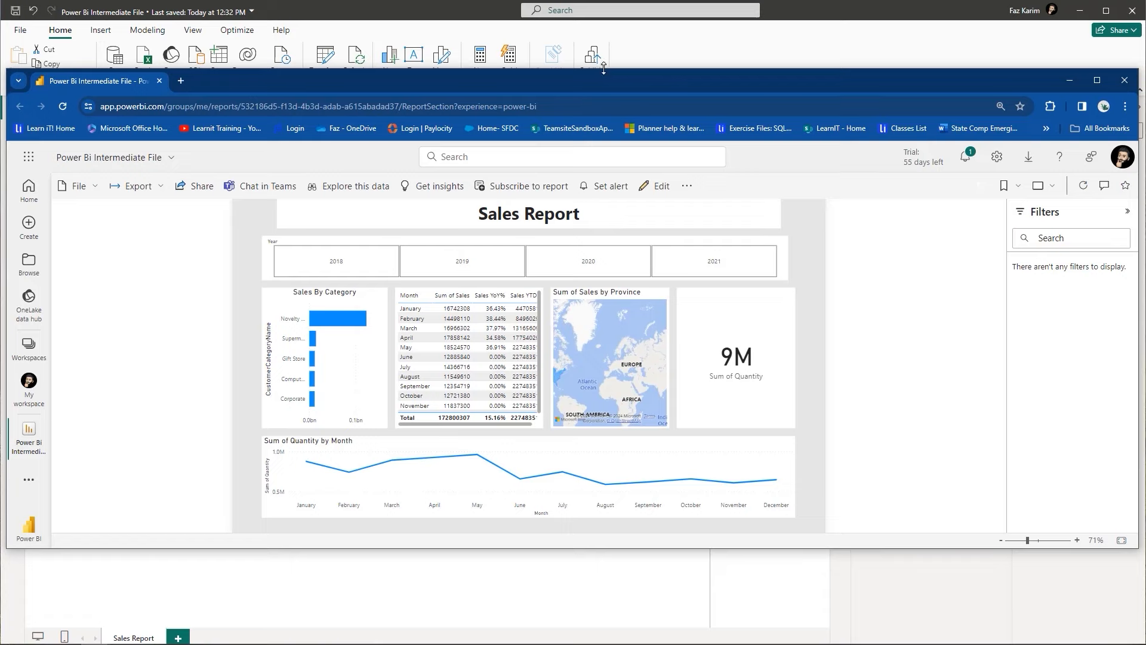
pyautogui.moveTo(603, 69); pyautogui.dragTo(600, 21)
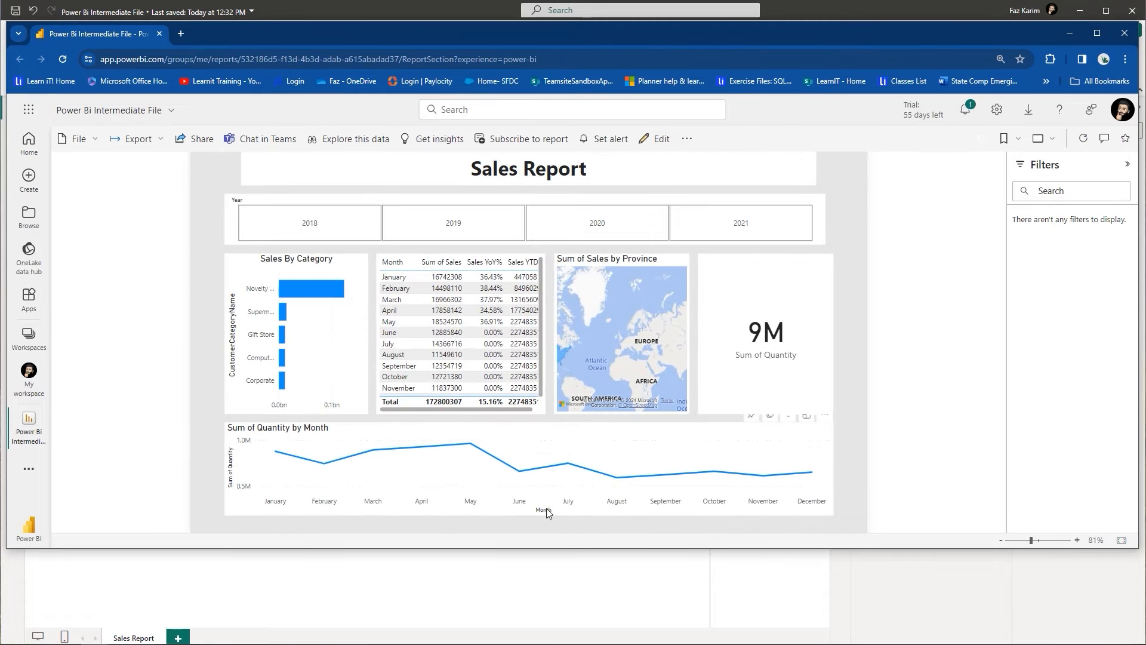
pyautogui.moveTo(538, 550); pyautogui.dragTo(535, 639)
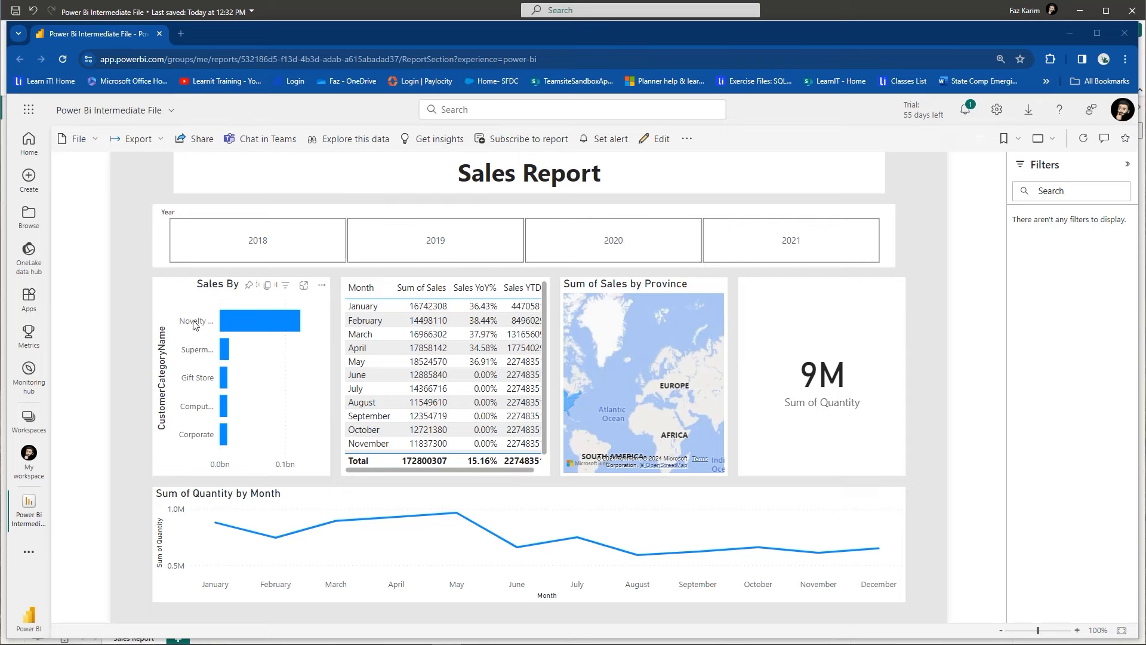
# Step: Create a new Power BI workspace named Demo Workspace
pyautogui.click(29, 143)
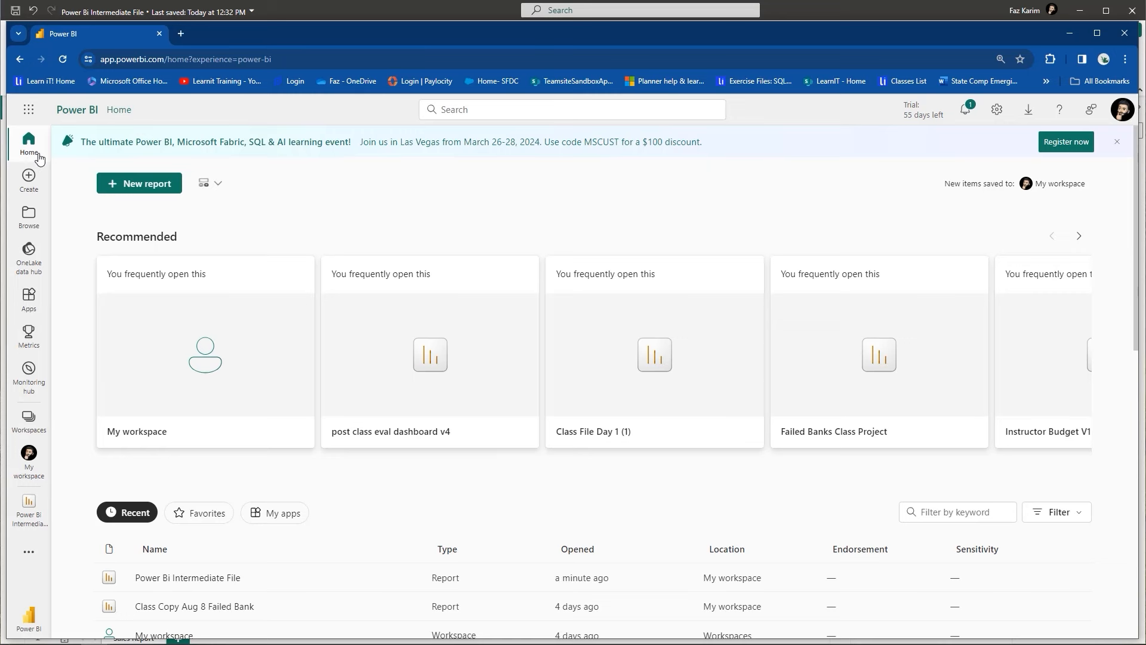
pyautogui.click(29, 421)
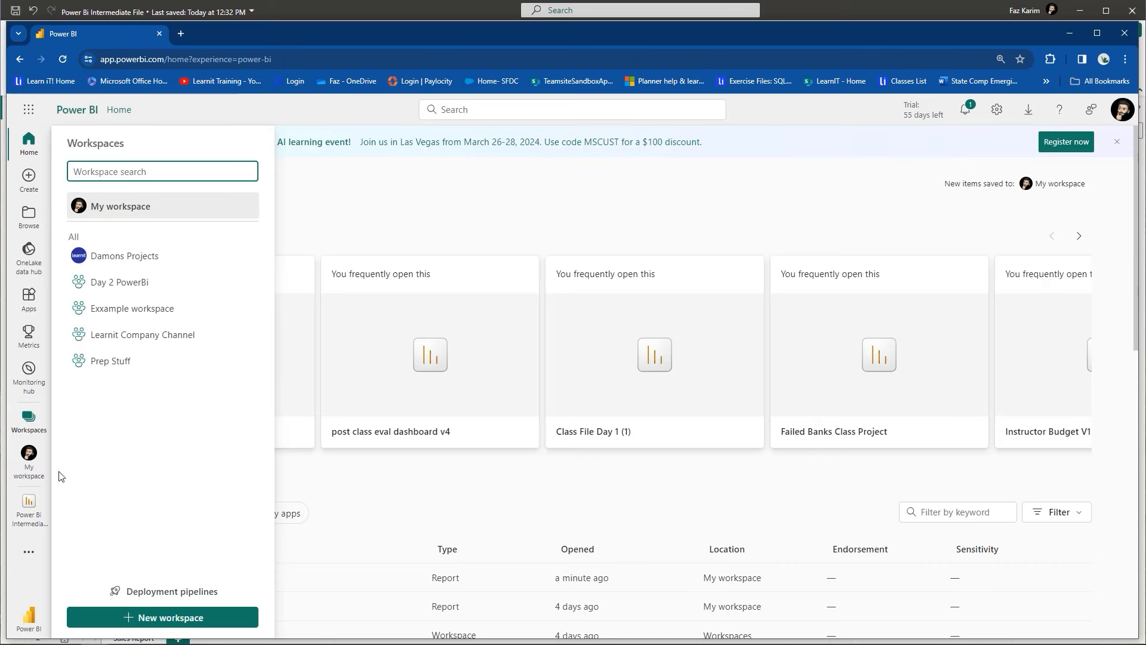
pyautogui.click(159, 618)
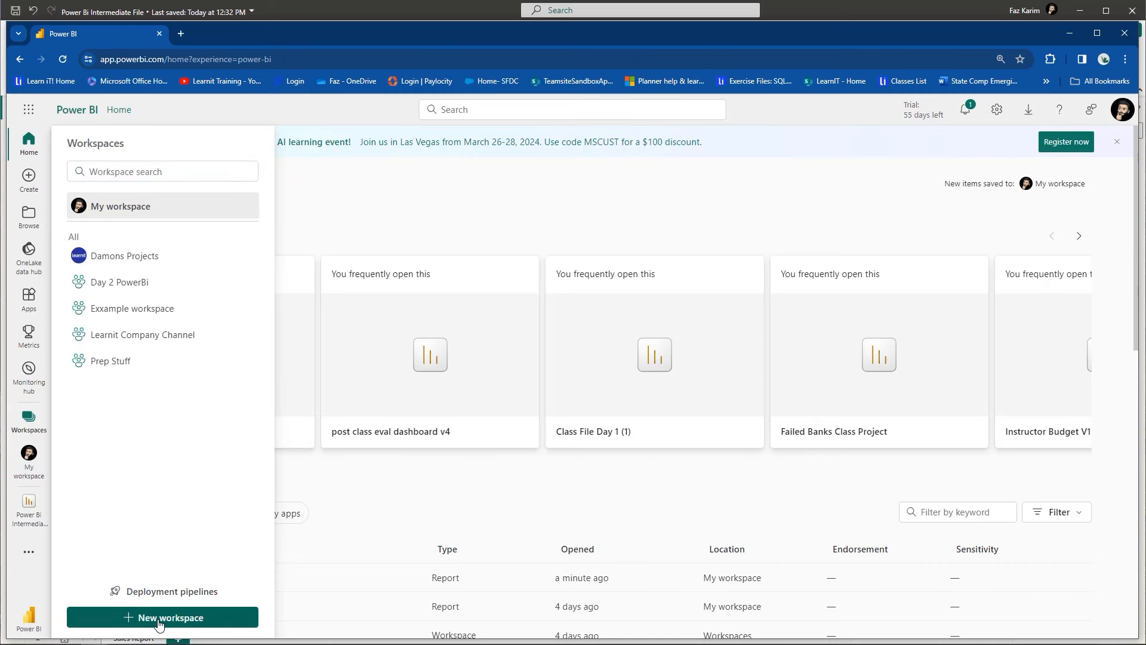
pyautogui.click(816, 194)
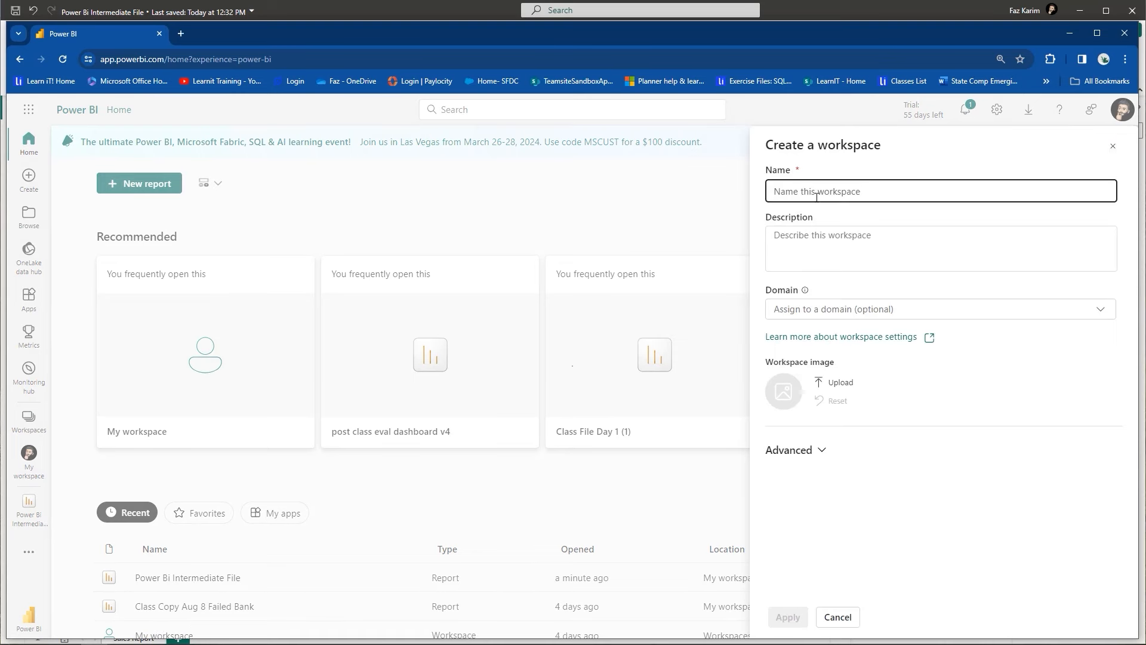
pyautogui.write('Demo ')
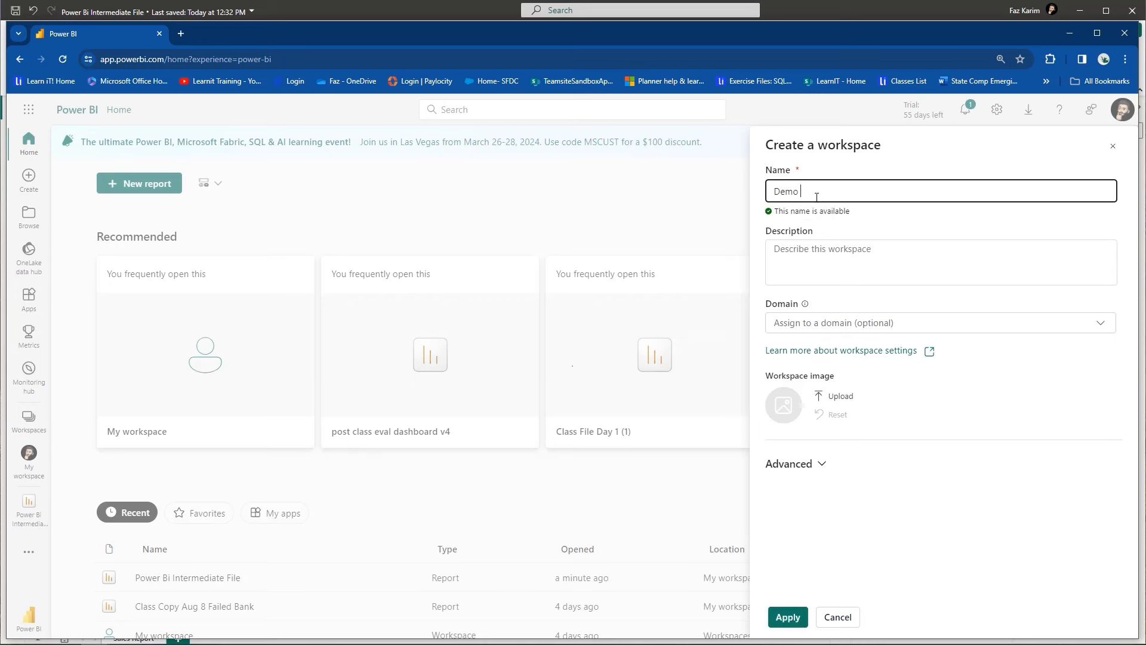
pyautogui.write('Workspace')
pyautogui.click(787, 617)
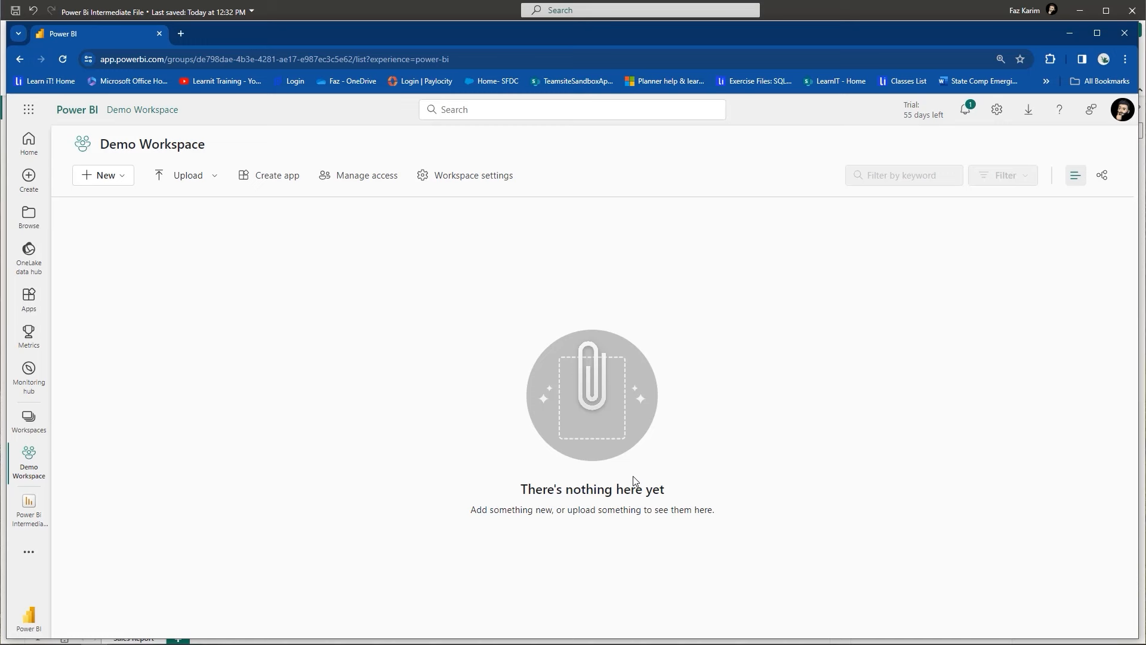
# Step: Look through My workspace, sorted by name, for the published Power Bi Intermediate File report and semantic model
pyautogui.click(38, 434)
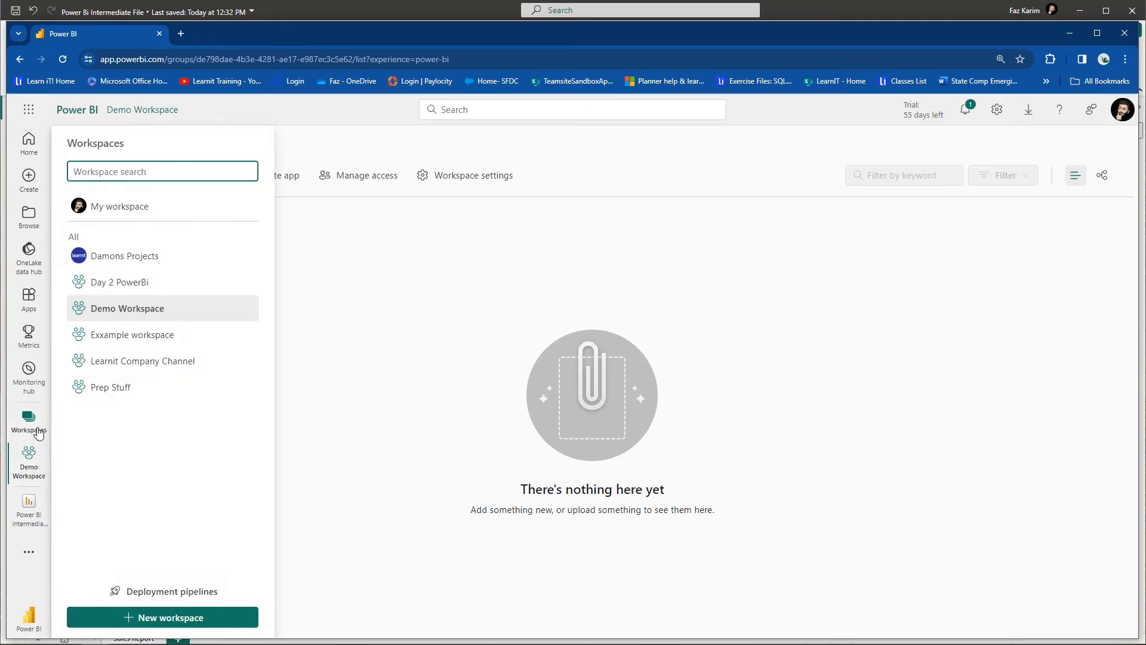
pyautogui.click(121, 207)
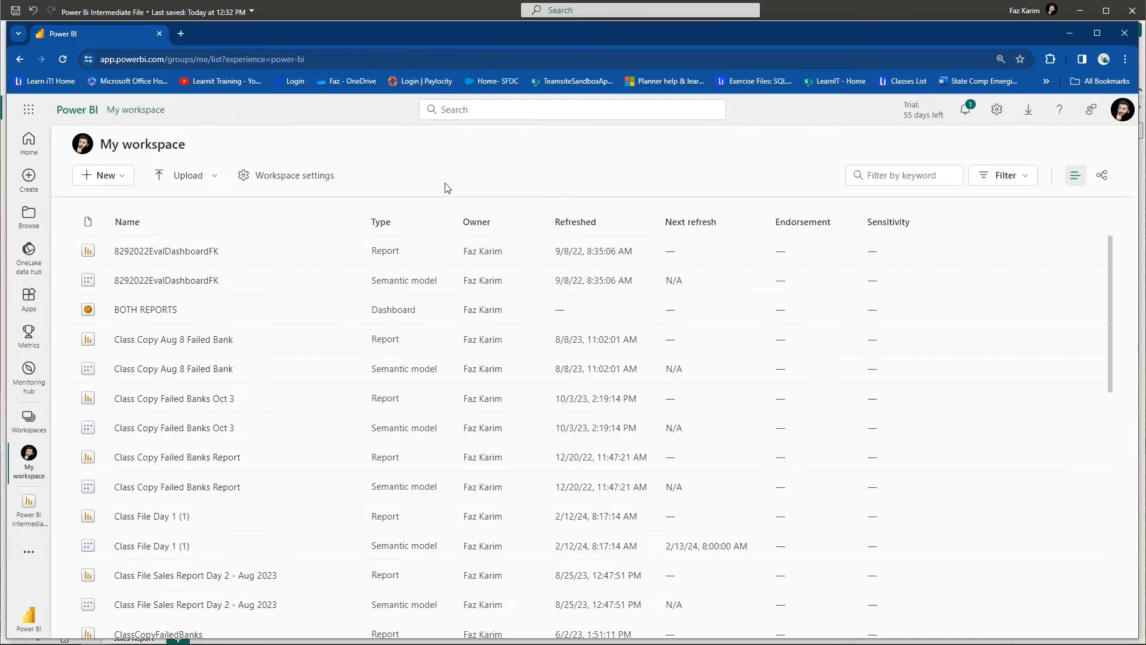
pyautogui.scroll(-3, 295, 302)
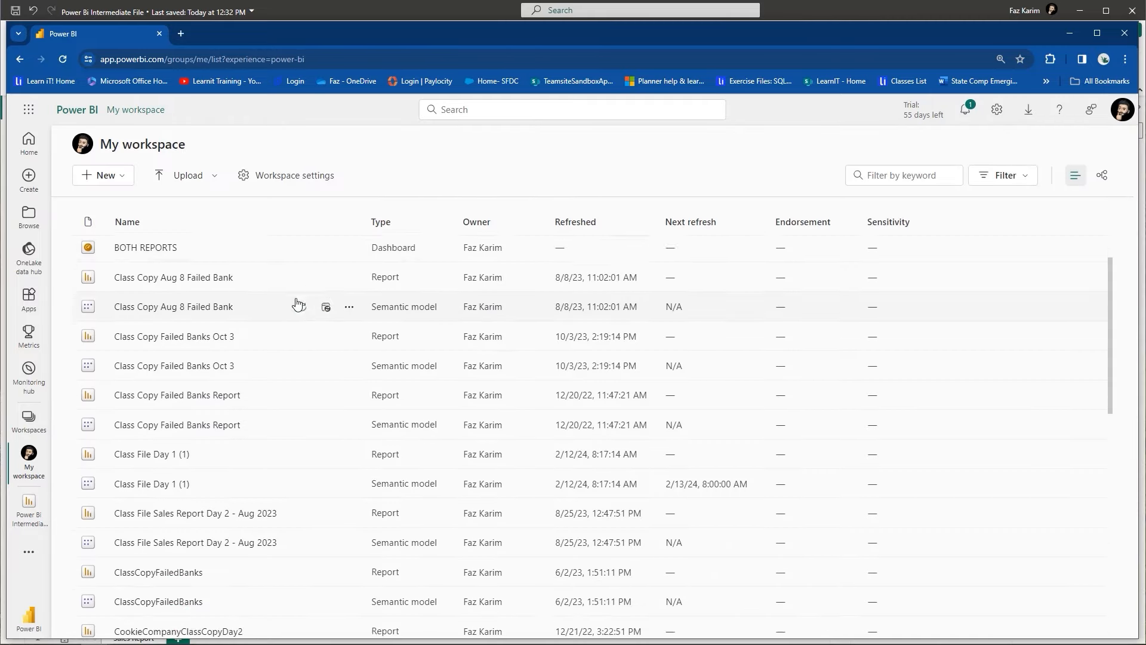
pyautogui.scroll(-5, 296, 302)
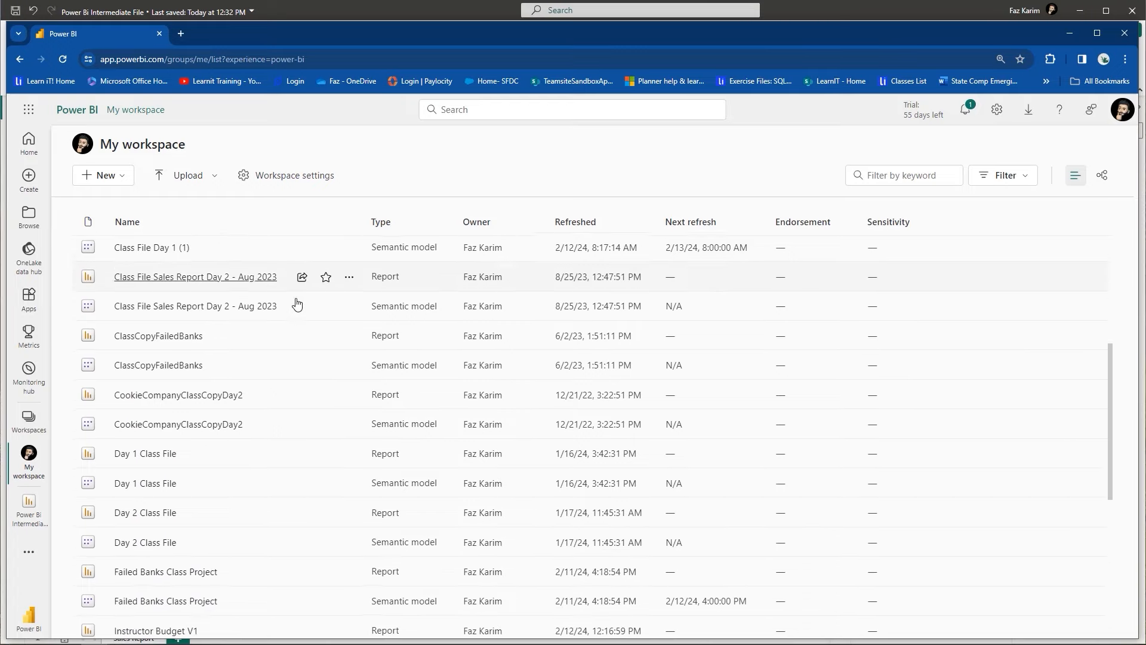
pyautogui.scroll(-2, 297, 303)
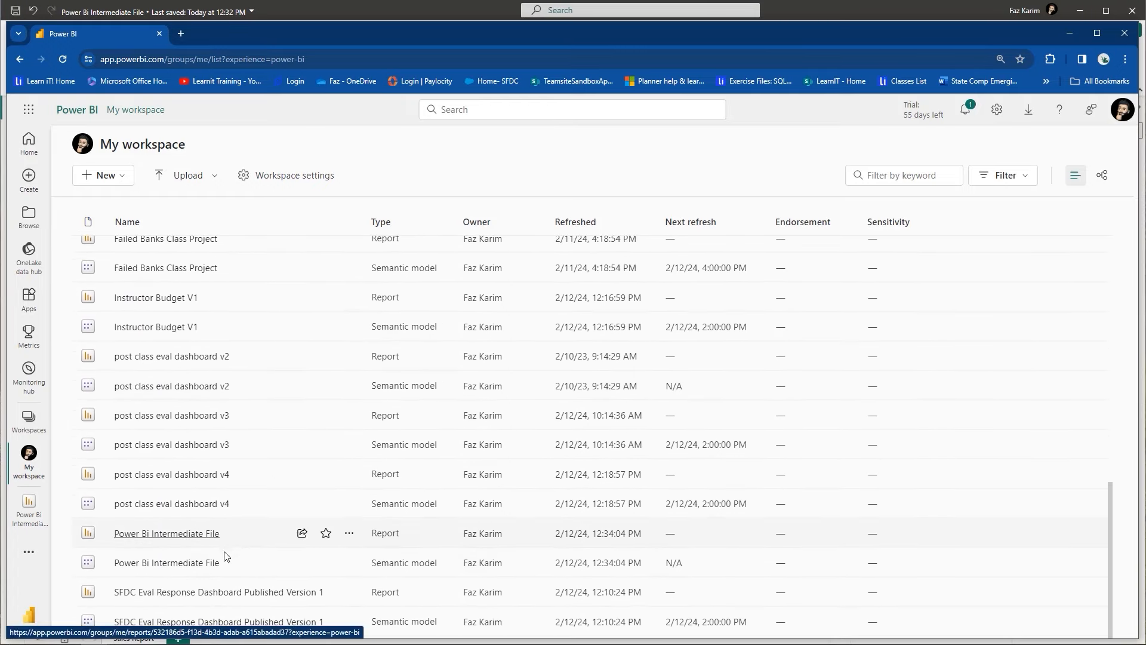
pyautogui.click(255, 225)
pyautogui.scroll(10, 255, 339)
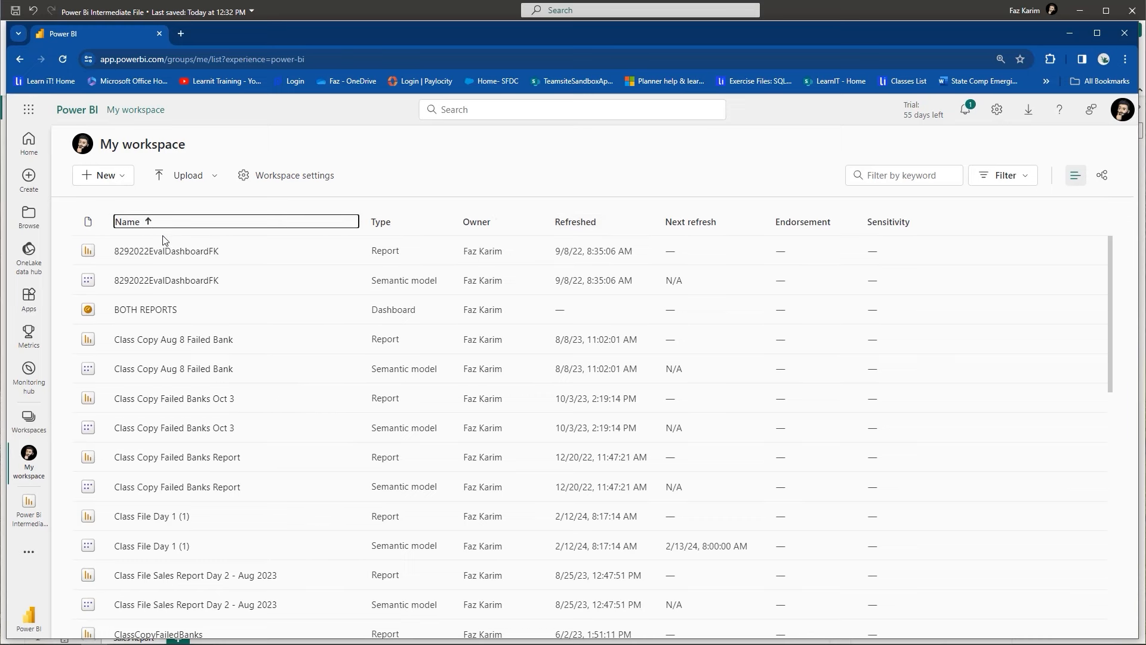
pyautogui.scroll(-10, 217, 458)
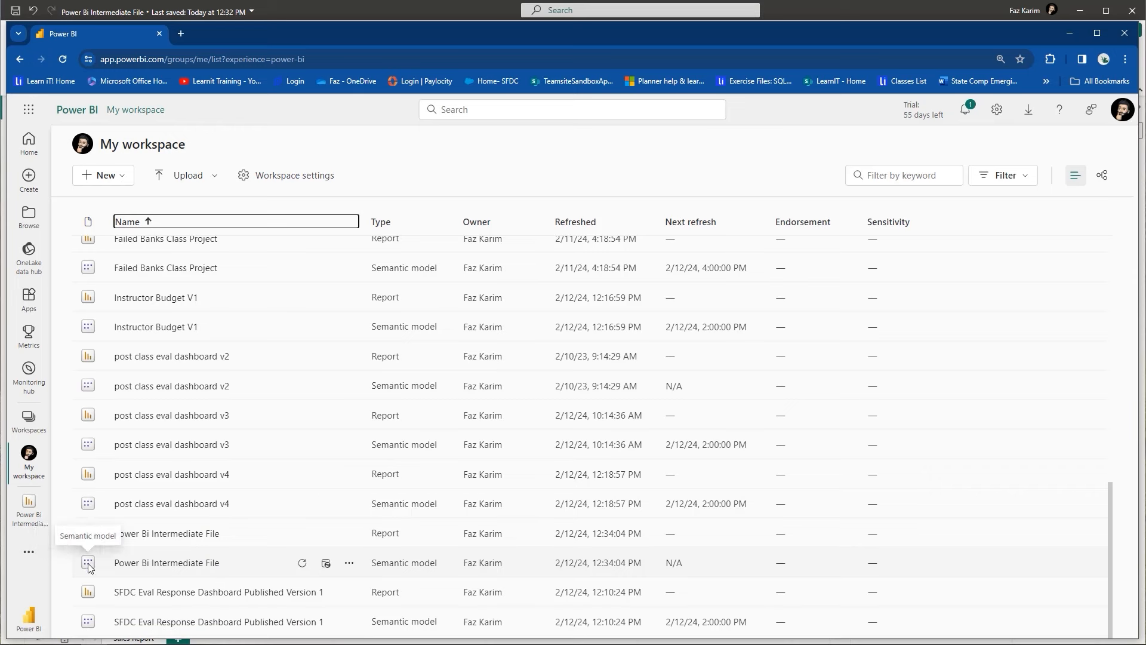
# Step: View the details and refresh options of the Power Bi Intermediate File semantic model, and return to My workspace
pyautogui.click(153, 568)
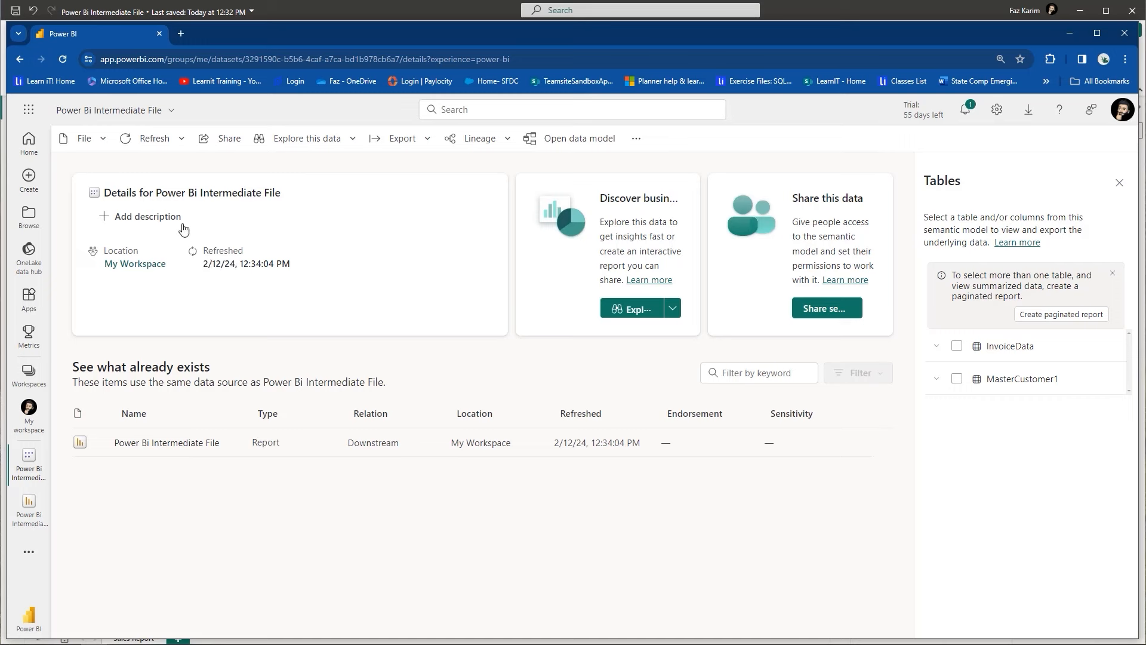
pyautogui.click(177, 139)
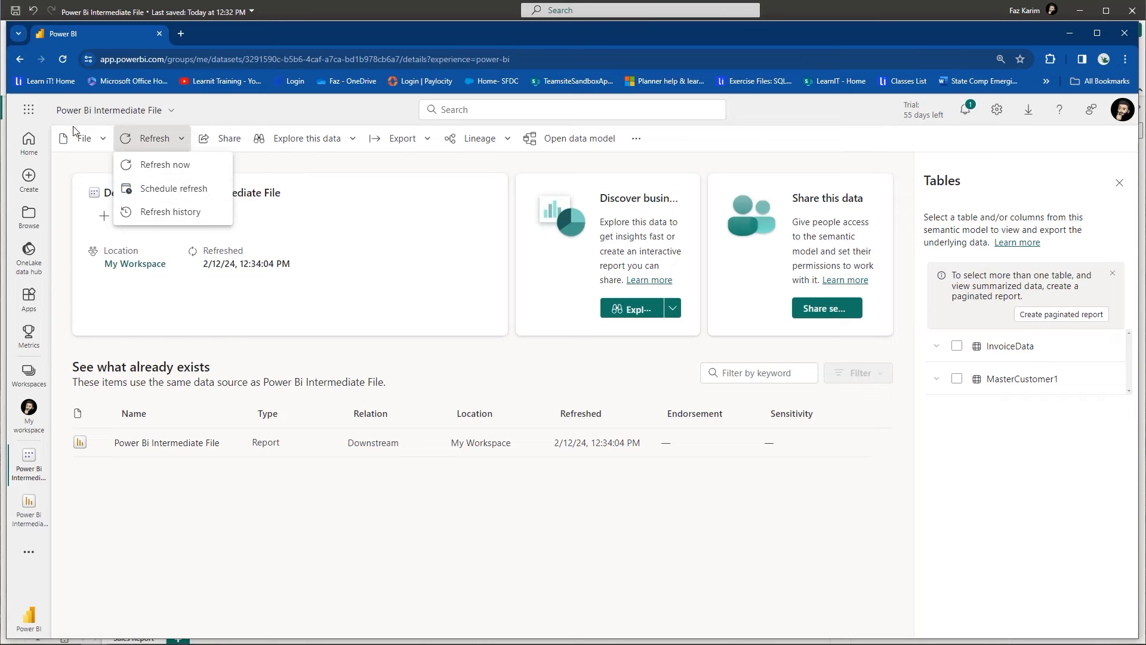
pyautogui.click(18, 59)
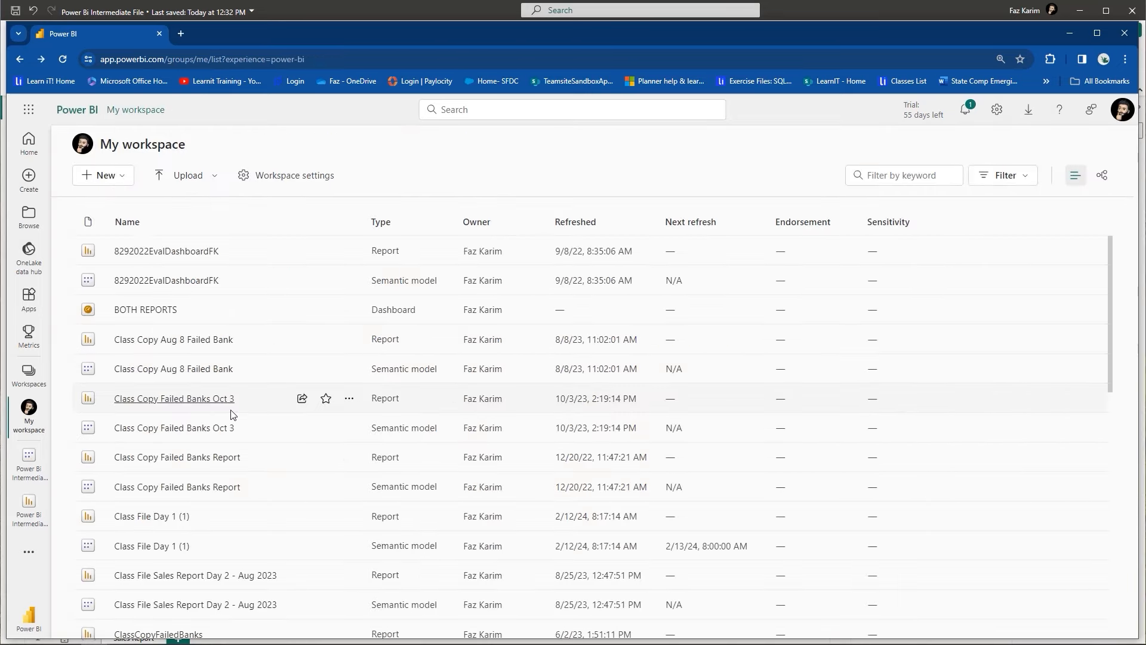
# Step: Open the Power Bi Intermediate File report from My workspace
pyautogui.scroll(-7, 223, 455)
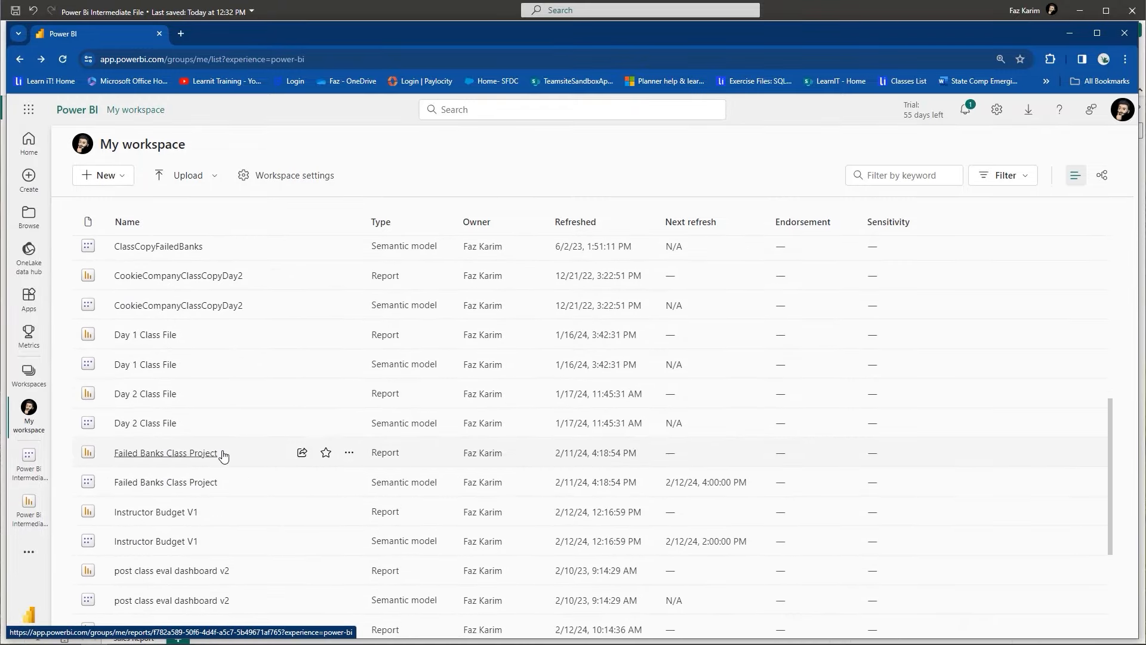
pyautogui.scroll(-3, 223, 456)
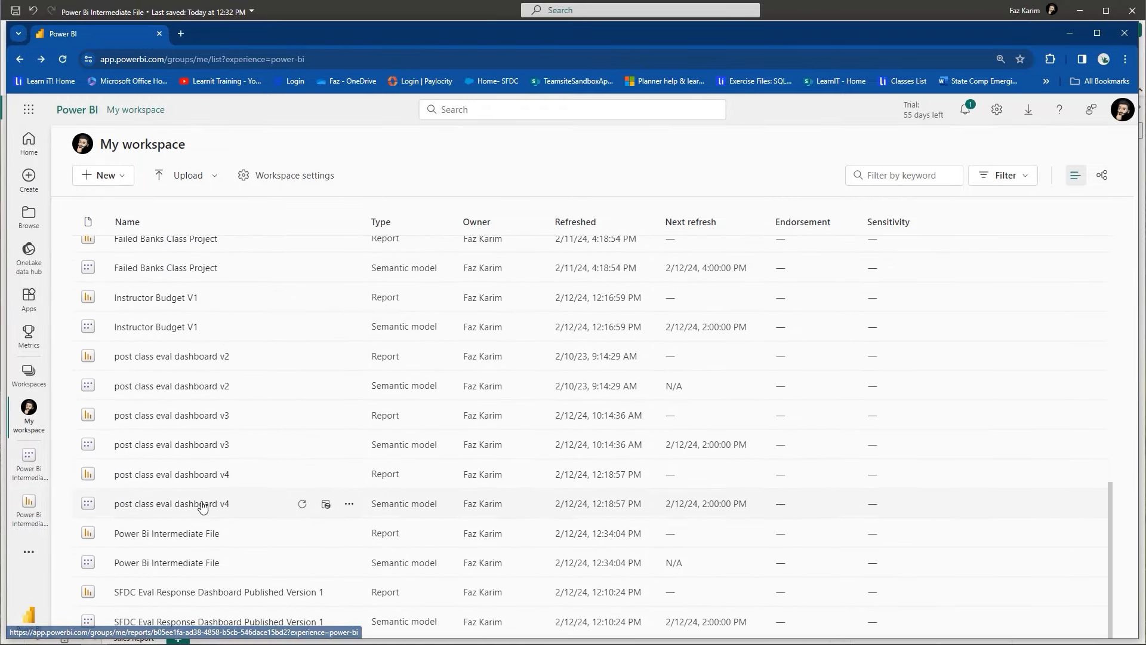
pyautogui.click(191, 535)
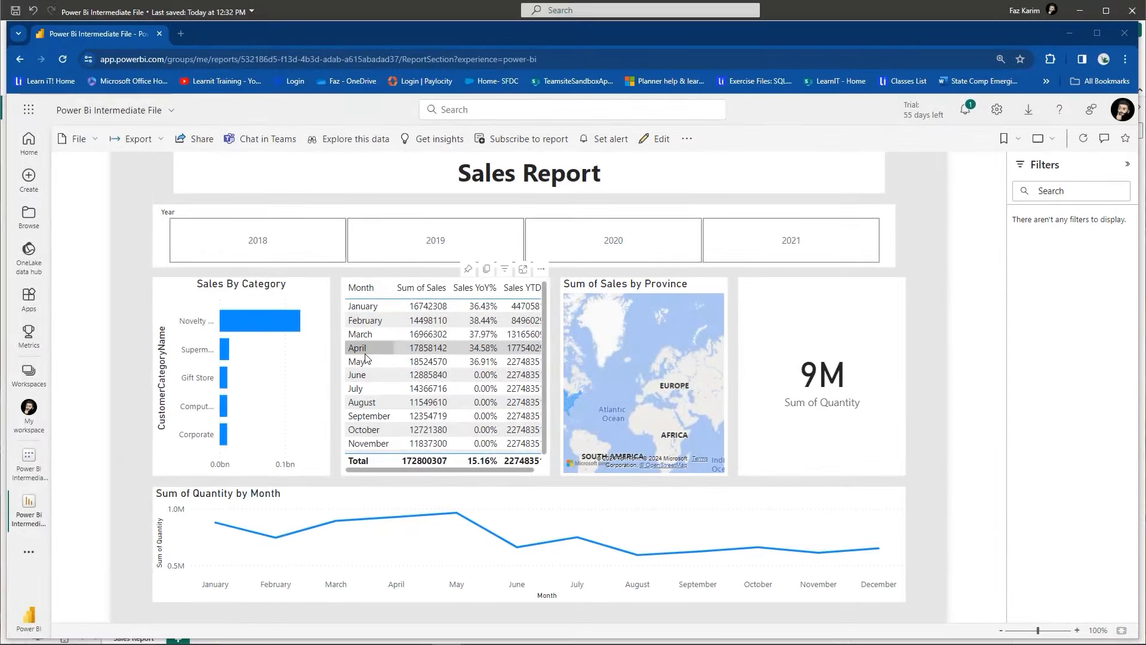
# Step: Export the report as a PDF with current values, and open the downloaded file to check the page
pyautogui.click(157, 143)
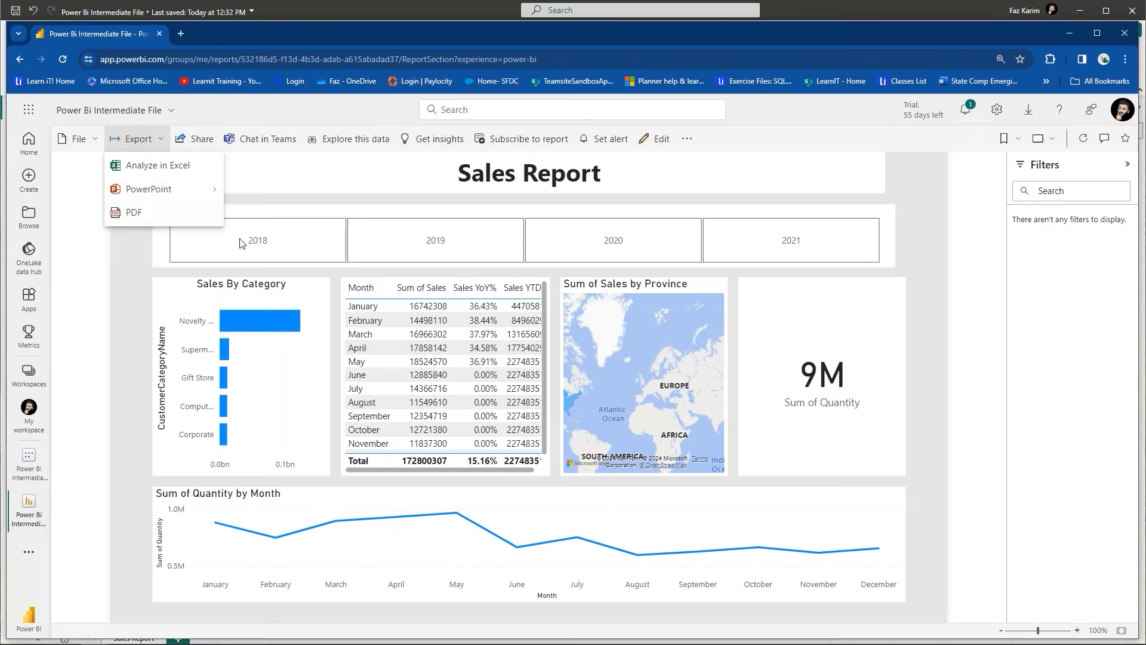
pyautogui.click(200, 220)
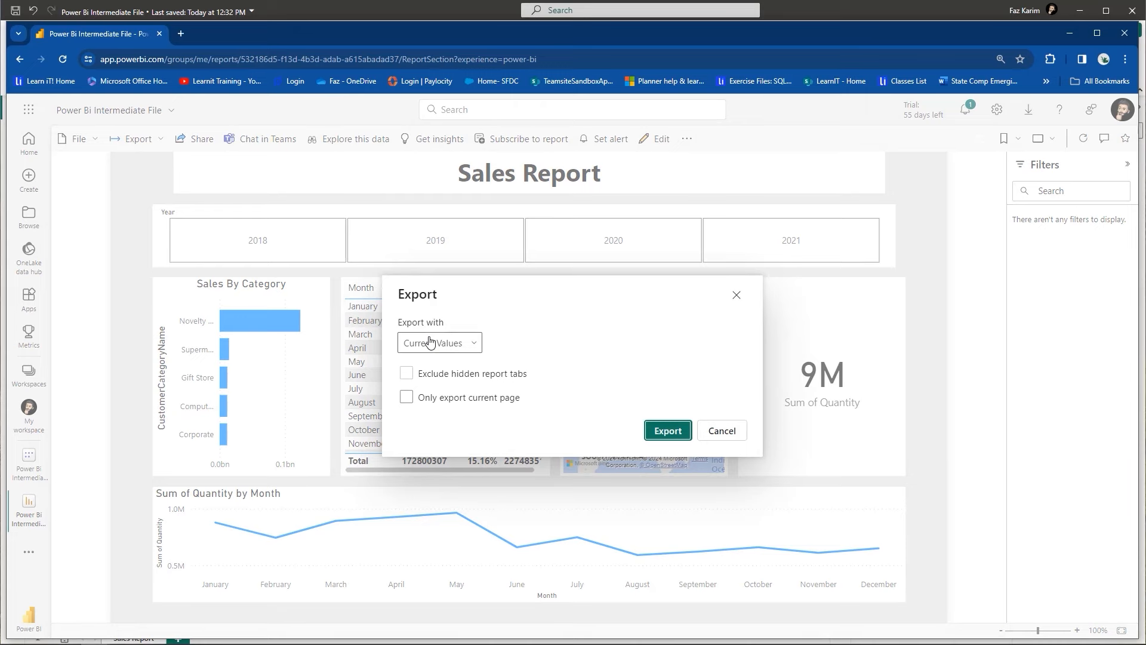
pyautogui.click(666, 430)
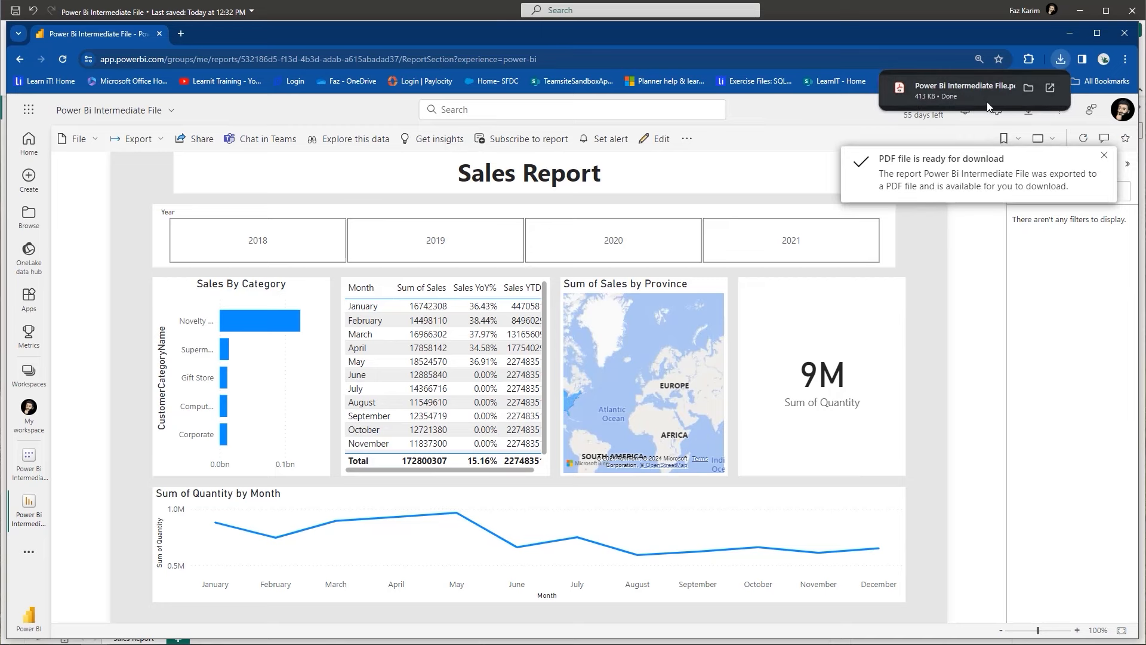
pyautogui.click(960, 98)
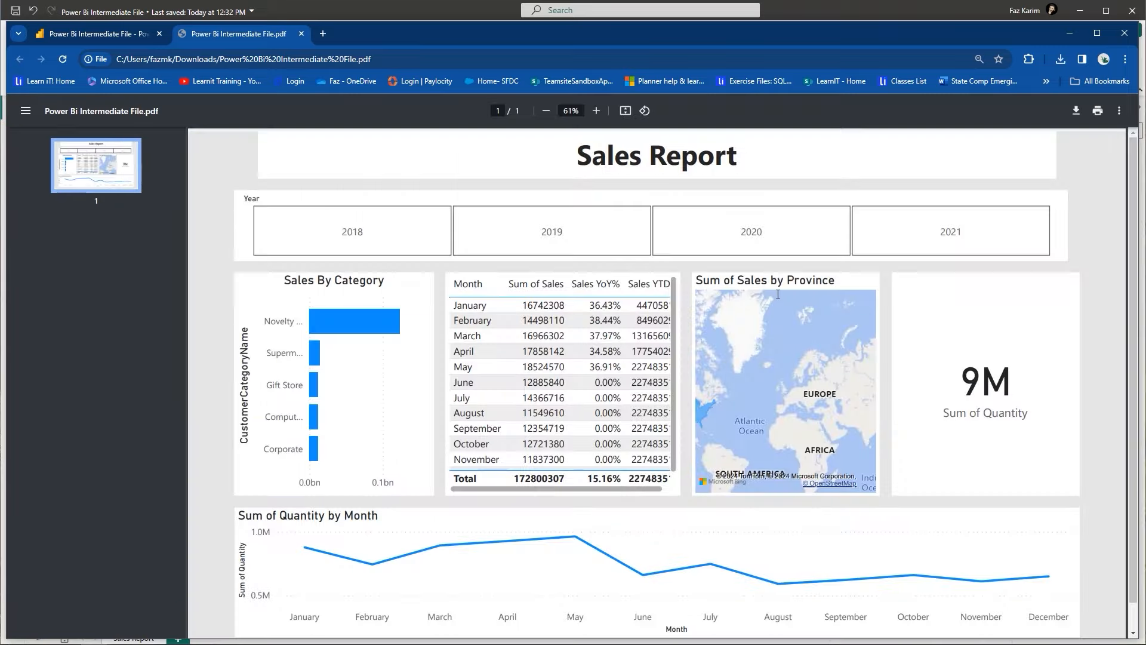
pyautogui.scroll(-1, 778, 294)
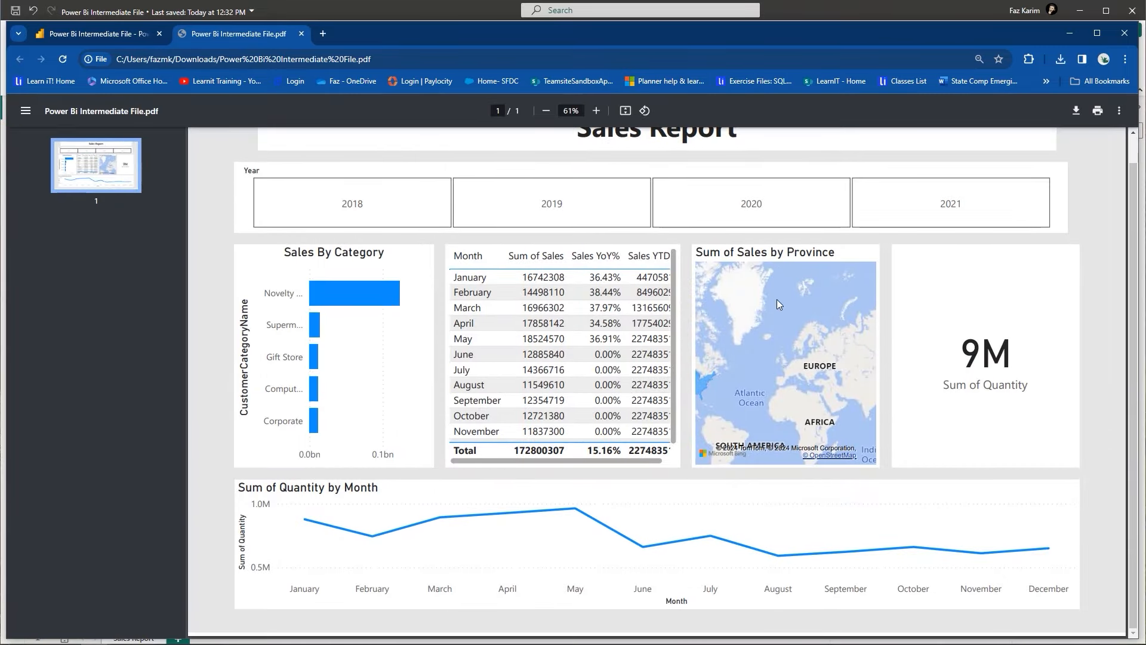
# Step: Export the report from the Power BI service to PowerPoint as an embedded image with current values, and view the report slide in the downloaded file
pyautogui.scroll(1, 778, 306)
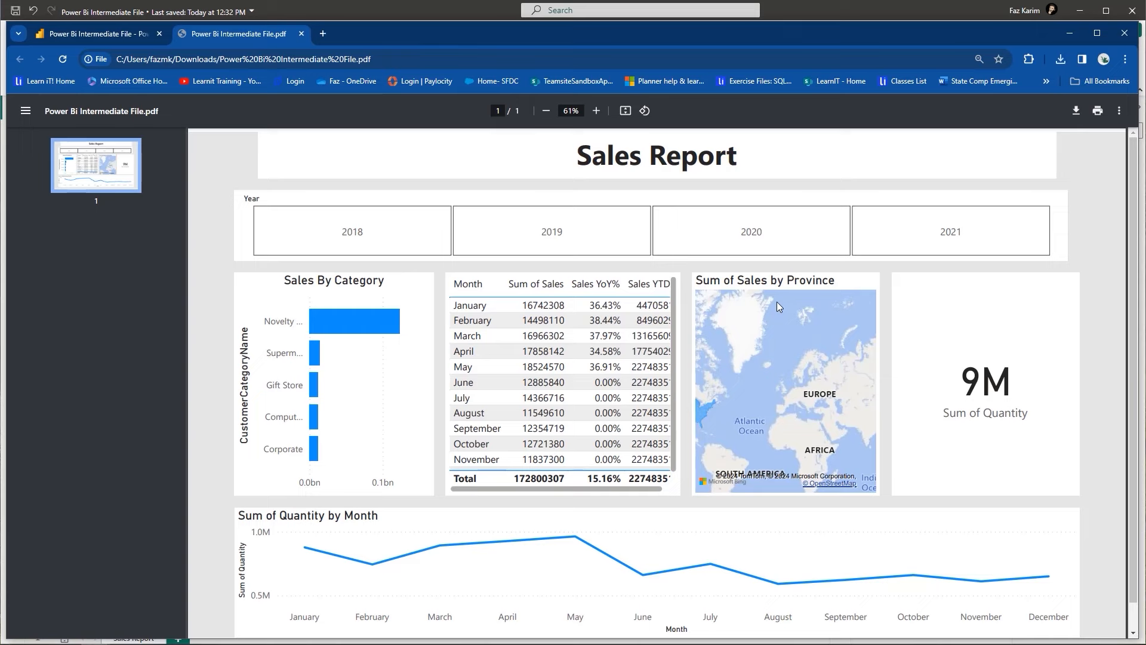
pyautogui.click(90, 37)
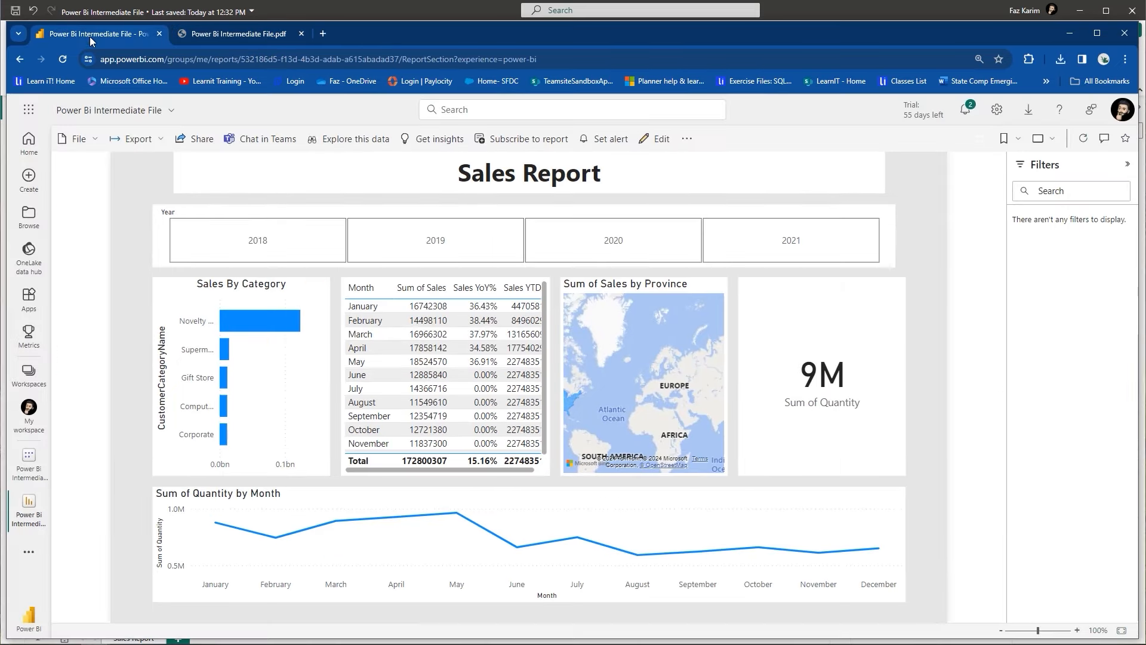
pyautogui.click(163, 147)
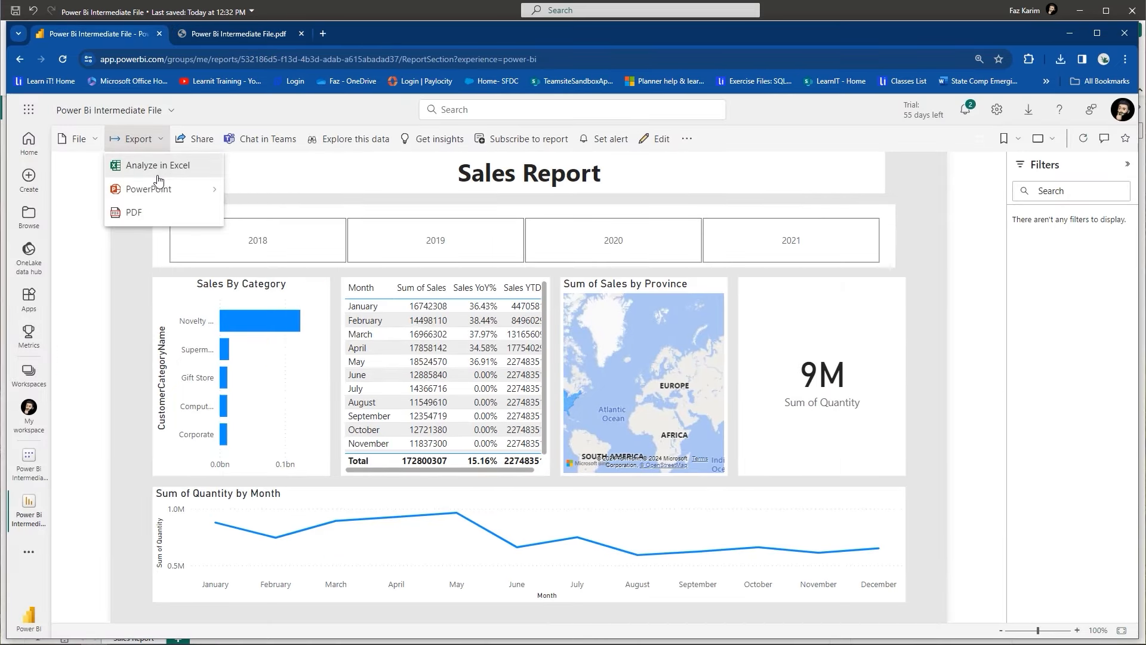
pyautogui.moveTo(157, 191)
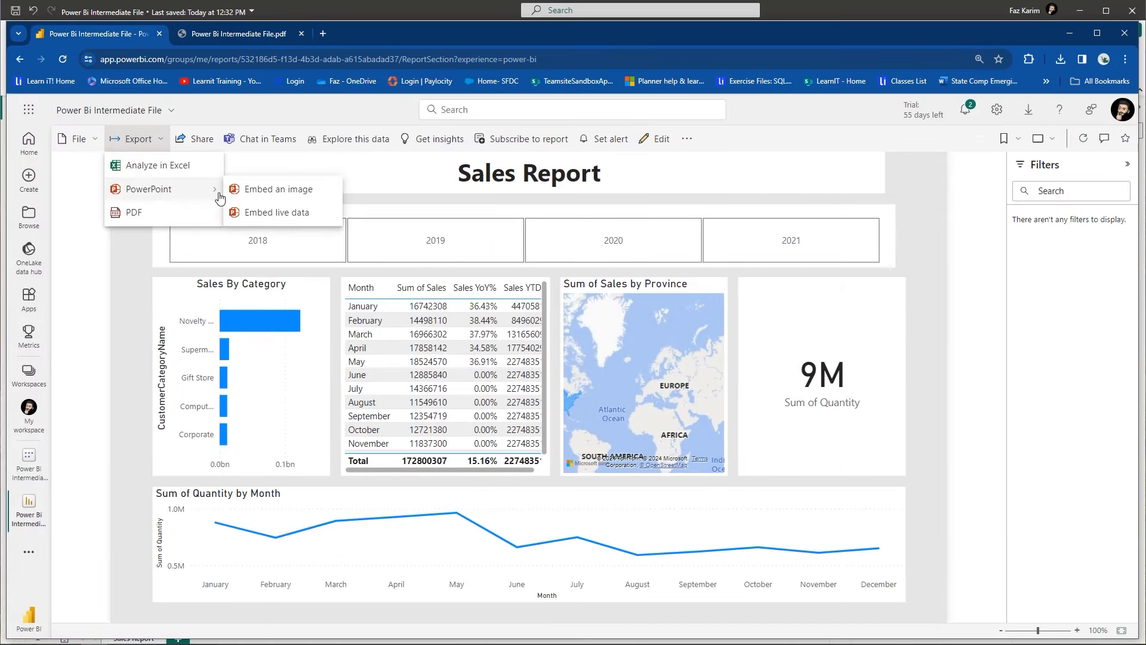
pyautogui.click(292, 197)
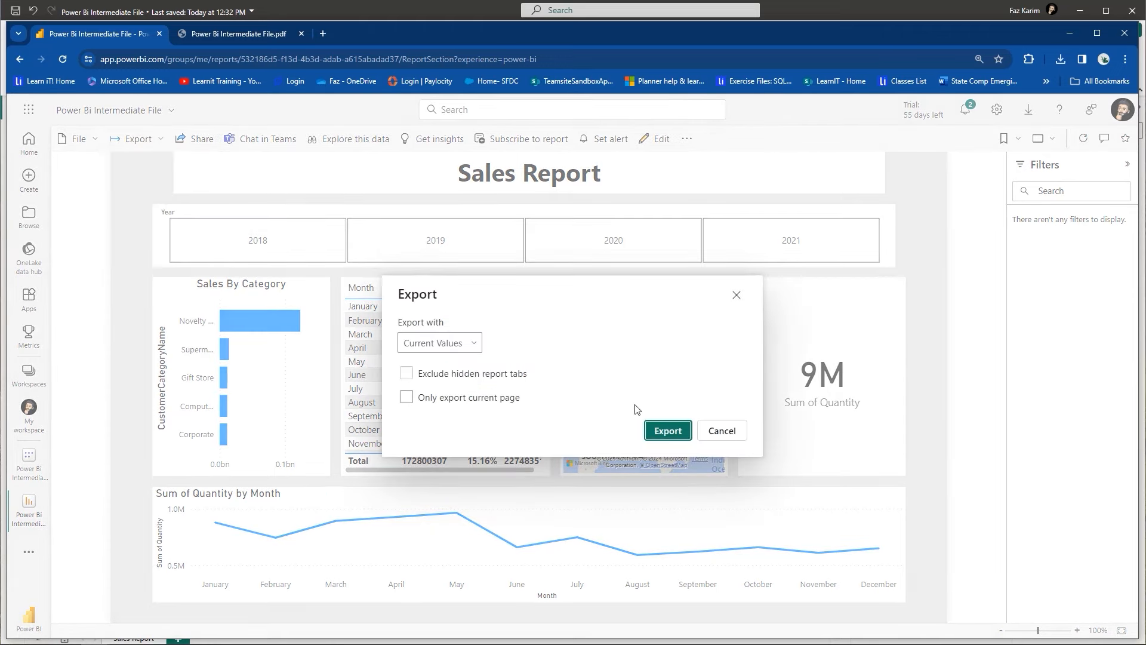
pyautogui.click(666, 430)
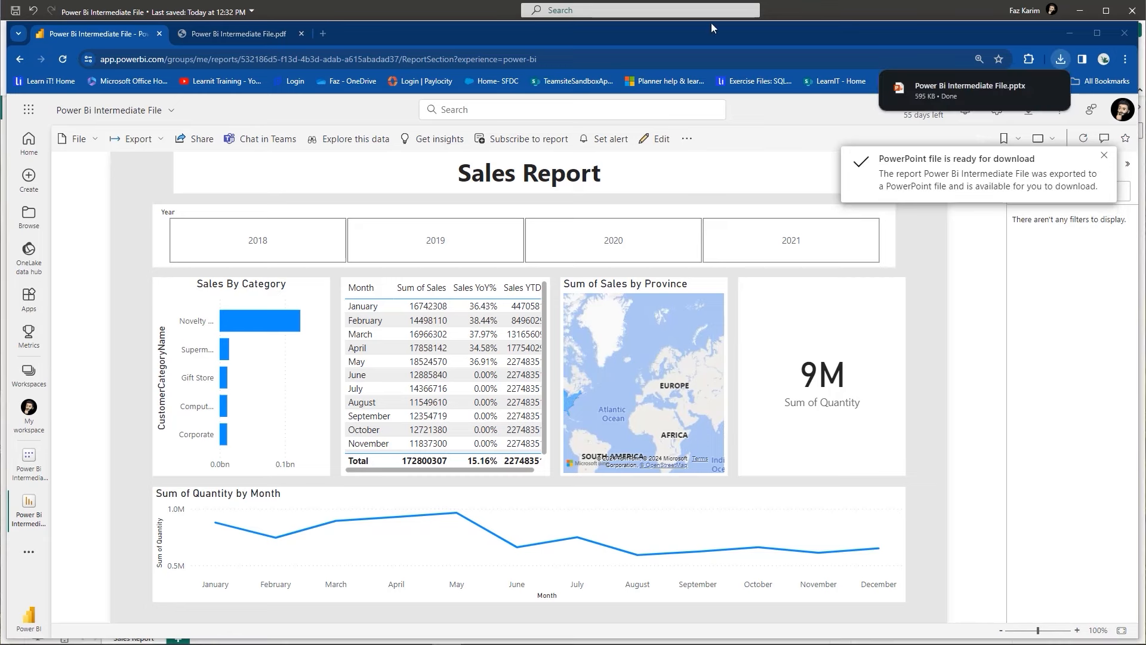
pyautogui.moveTo(971, 88)
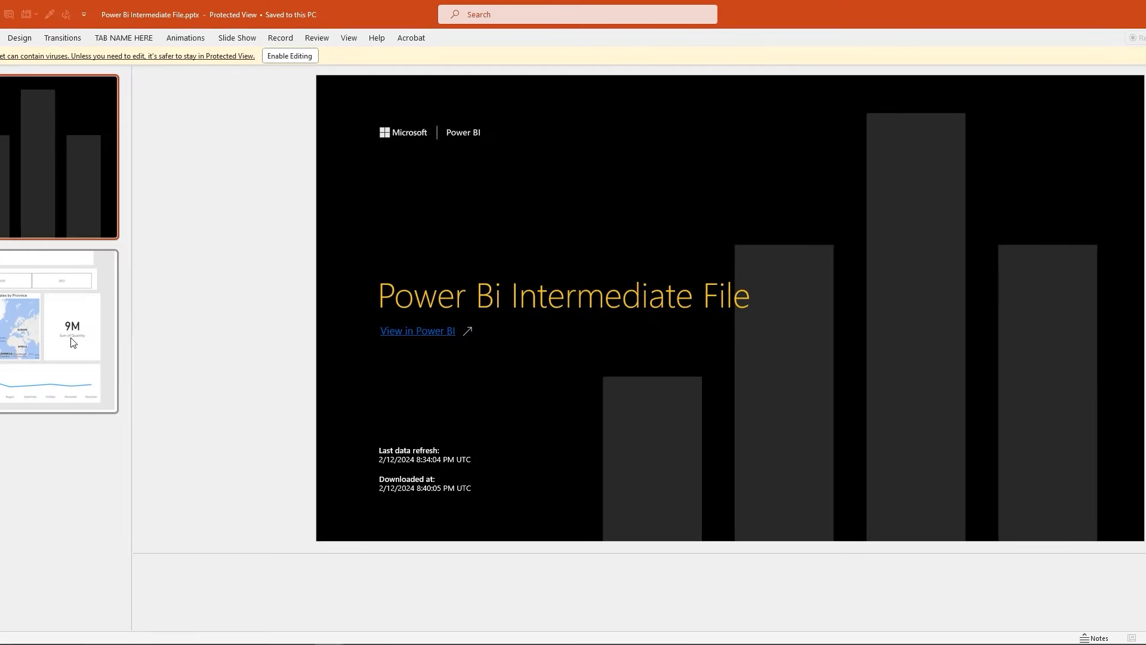
pyautogui.click(73, 342)
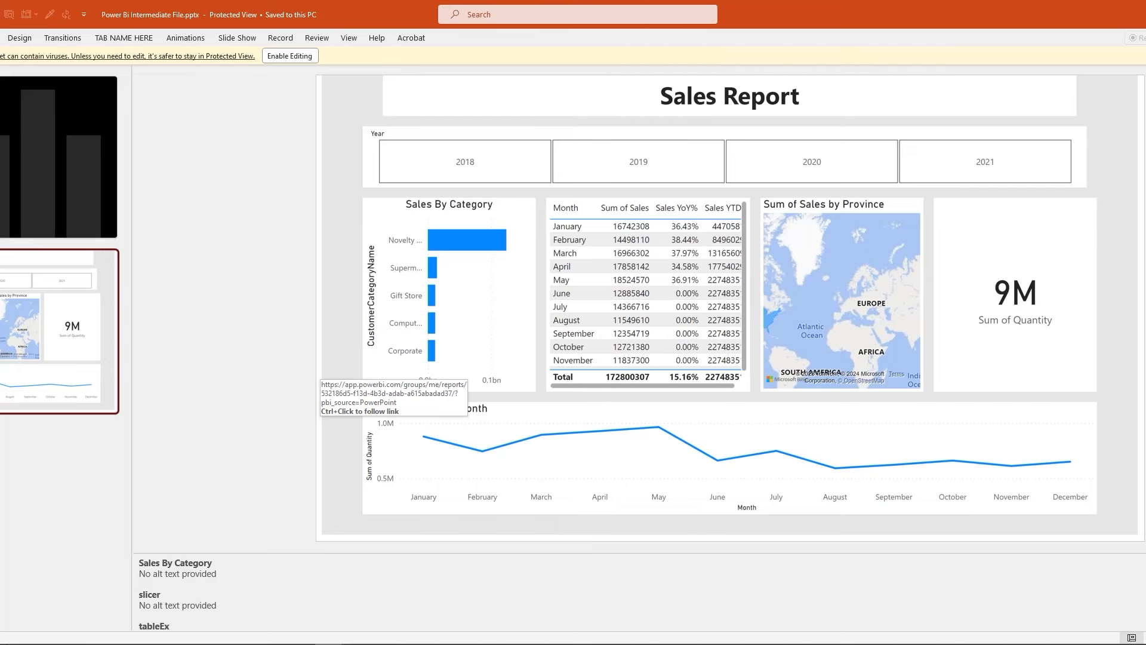
# Step: Return to the Power BI service and embed the report as live data in a new PowerPoint presentation, keeping the selected data filters
pyautogui.hotkey('alt', 'Tab')
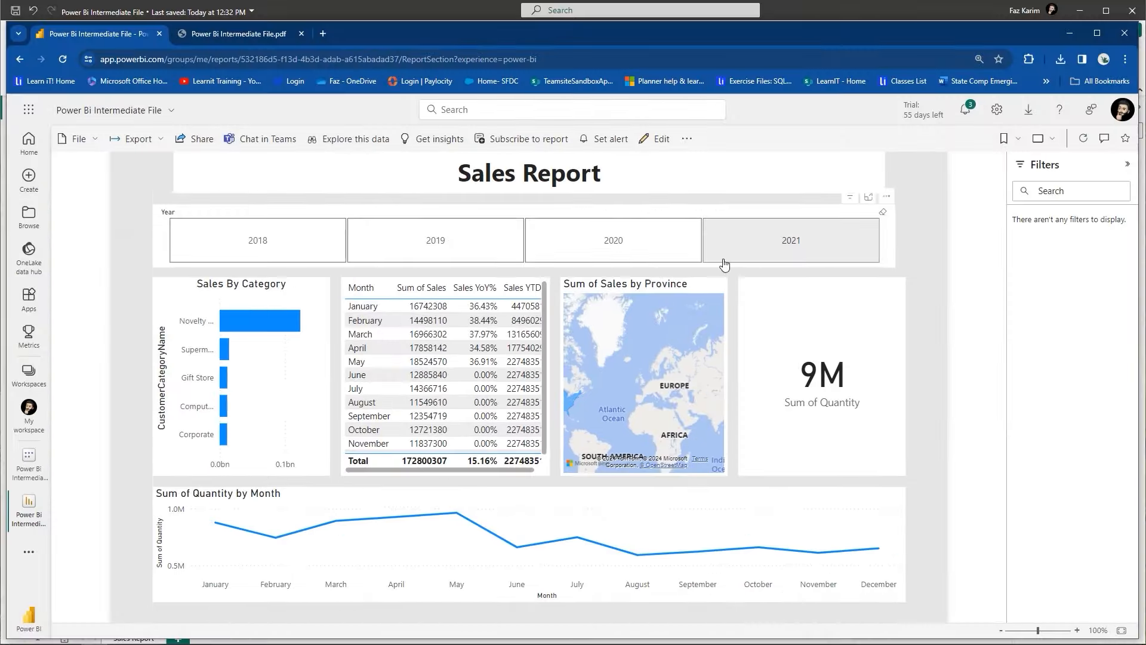
pyautogui.click(153, 145)
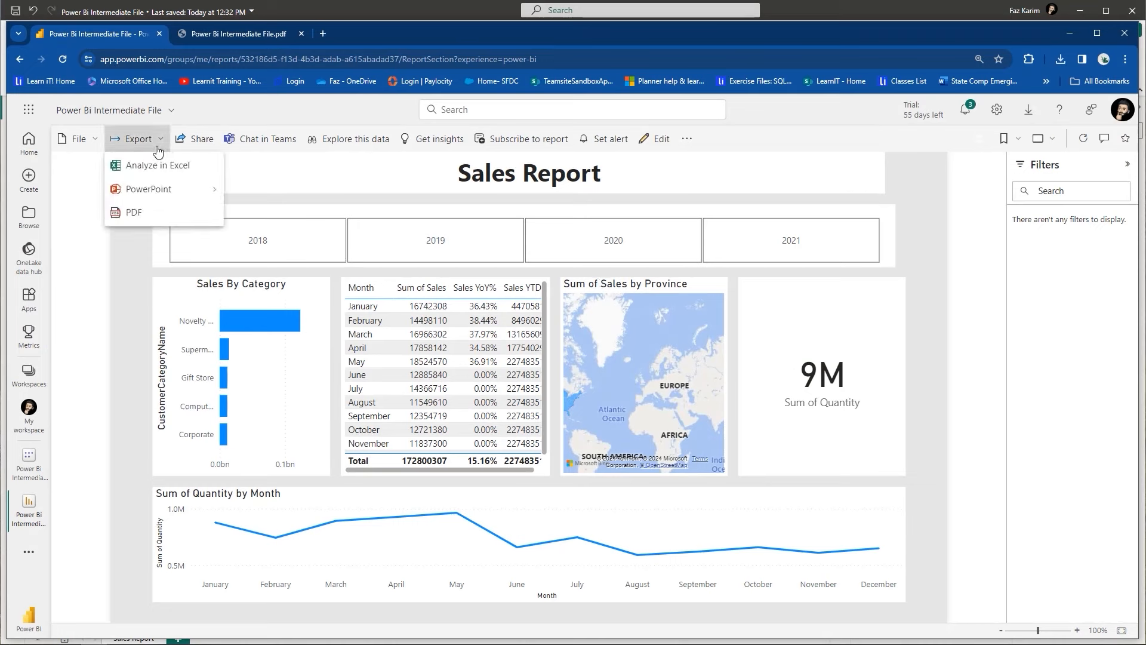
pyautogui.moveTo(156, 186)
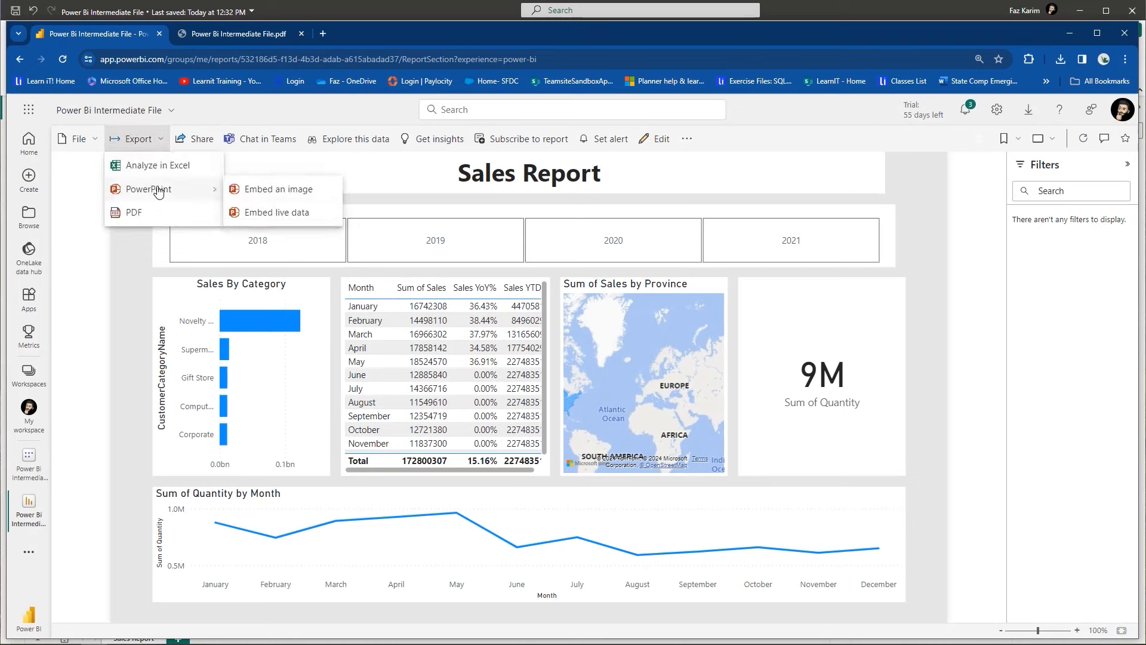
pyautogui.click(293, 216)
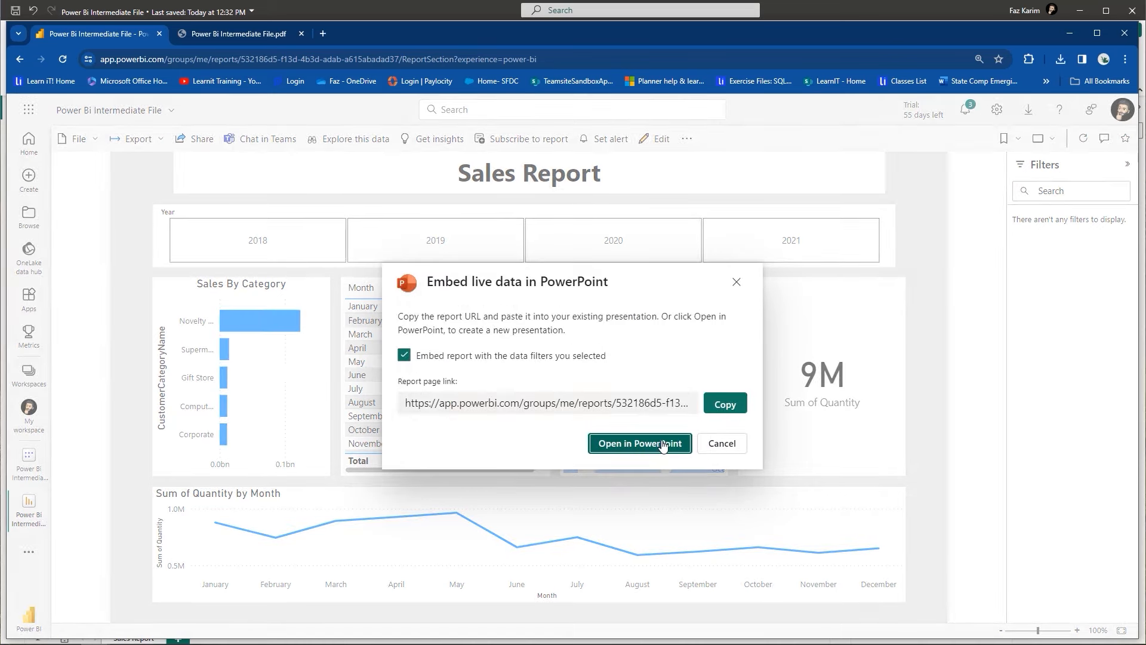
pyautogui.click(661, 443)
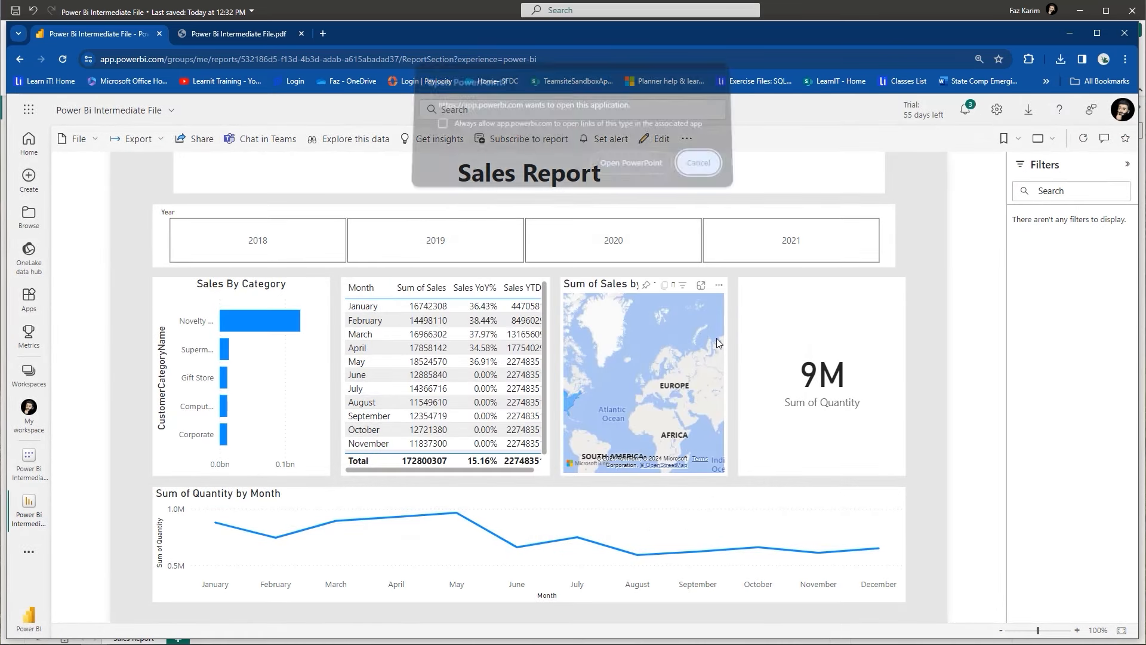
pyautogui.click(636, 170)
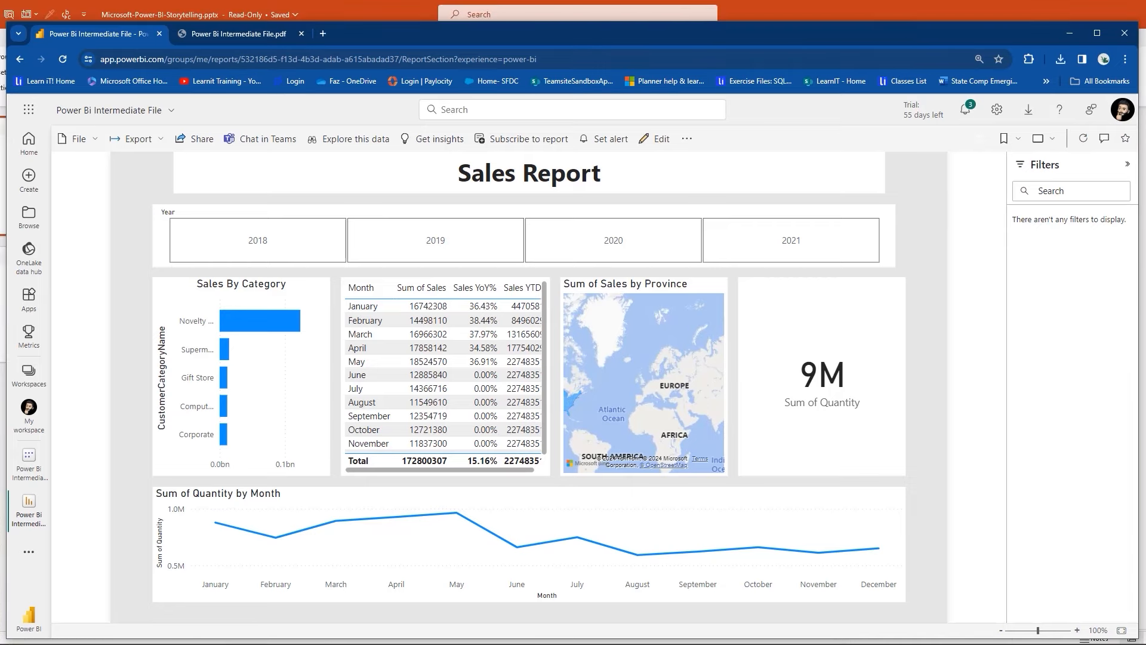
# Step: Resize the PowerPoint window, check the live report slide and the add-in help slide, and minimize the presentation
pyautogui.moveTo(1097, 18); pyautogui.dragTo(631, 130)
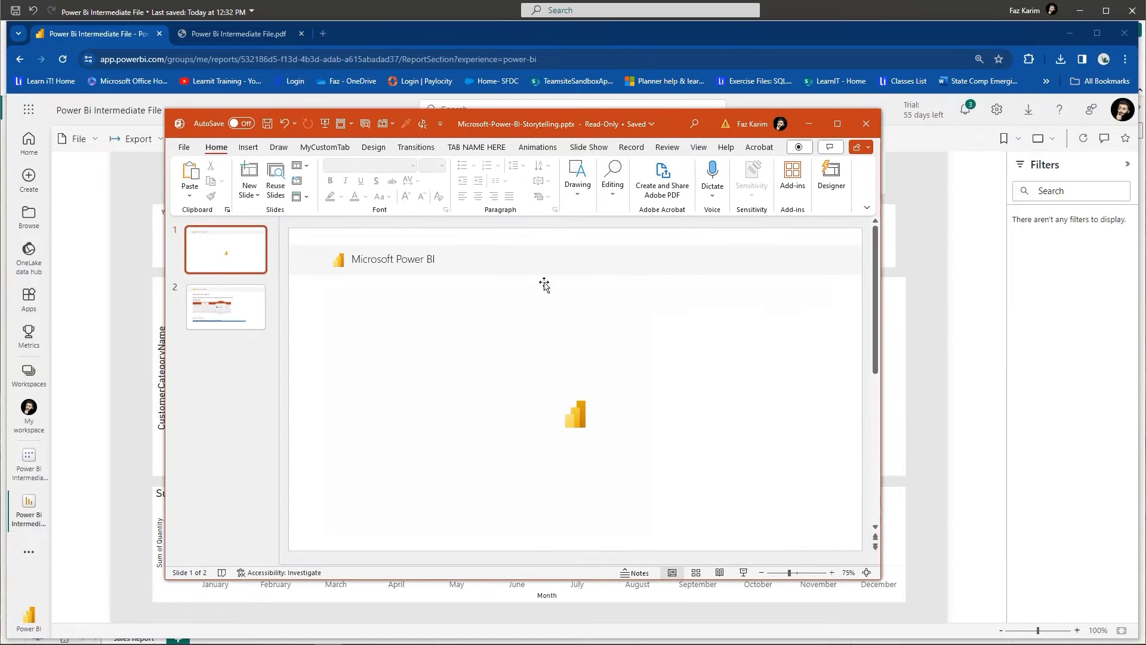
pyautogui.moveTo(881, 293); pyautogui.dragTo(1116, 294)
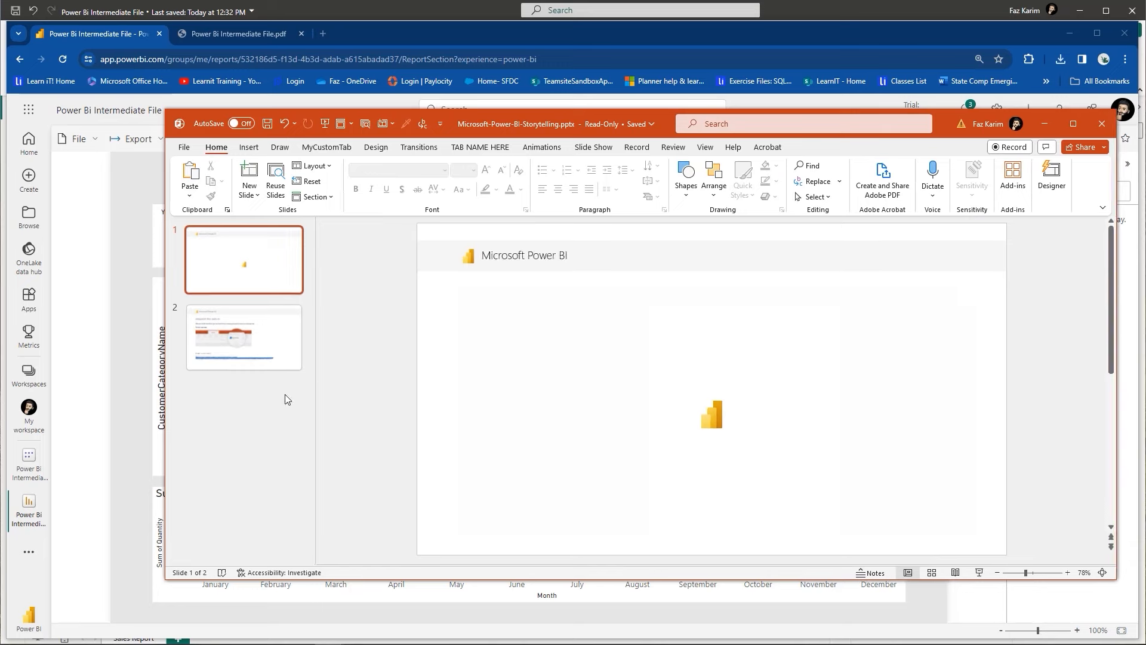
pyautogui.moveTo(163, 401); pyautogui.dragTo(55, 401)
pyautogui.click(198, 348)
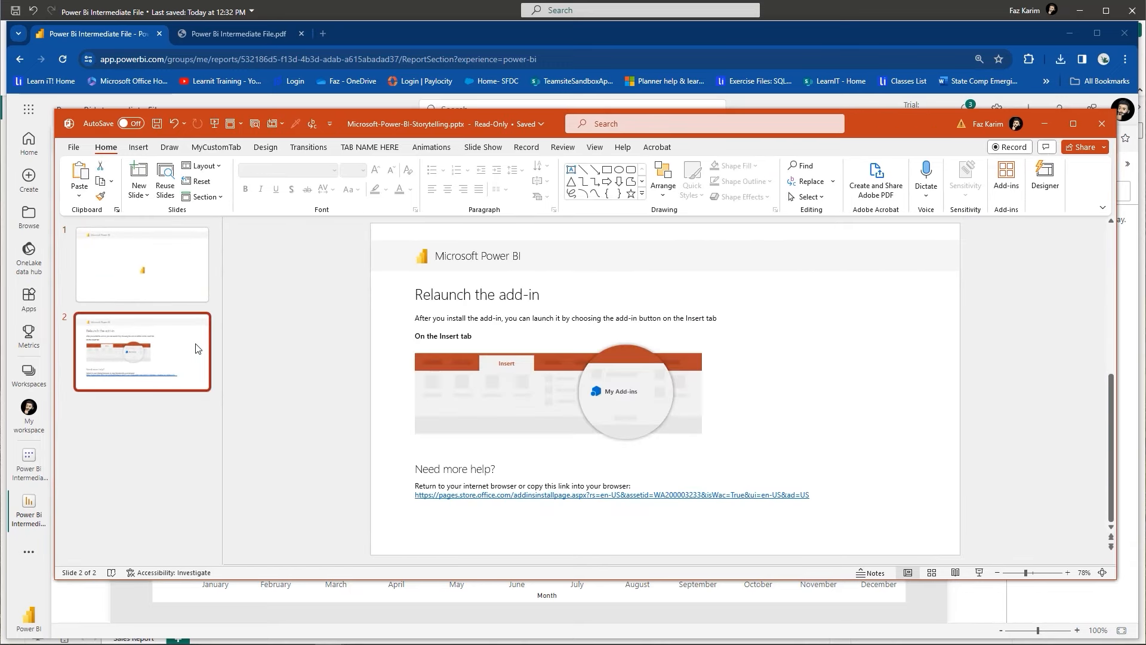
pyautogui.click(197, 300)
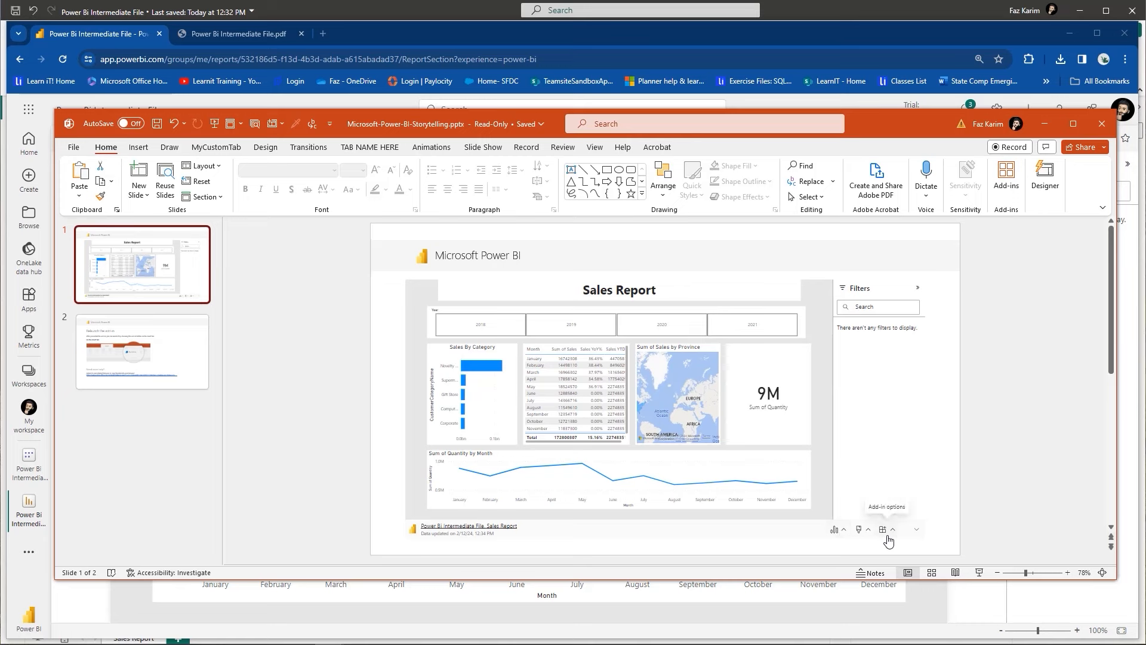
pyautogui.click(201, 360)
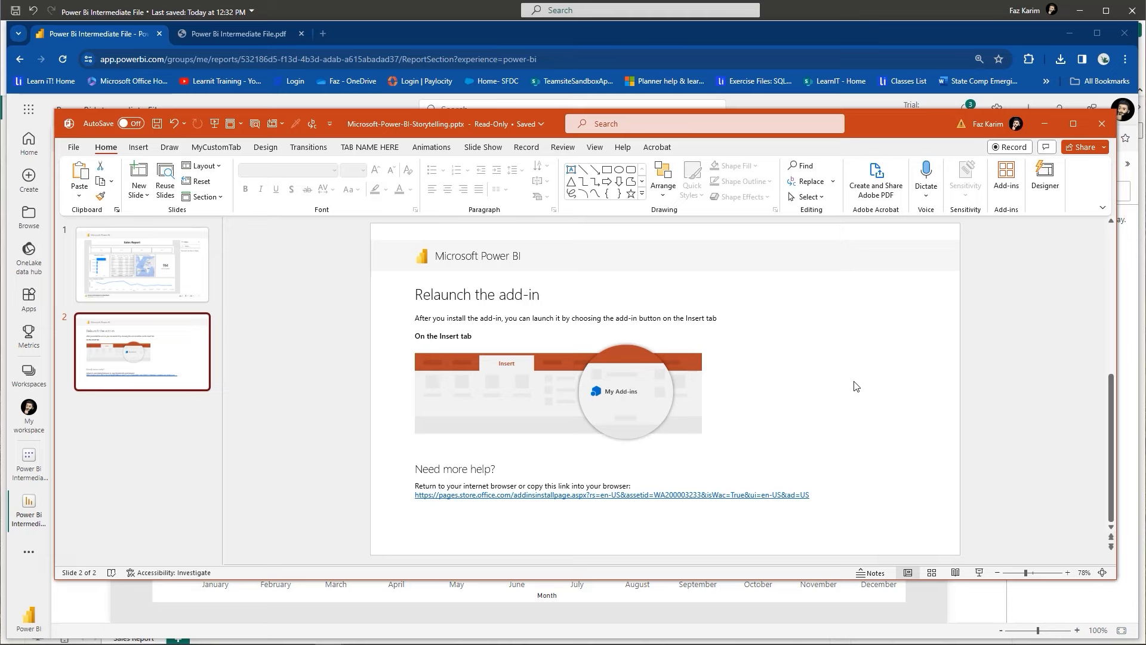
pyautogui.click(1044, 124)
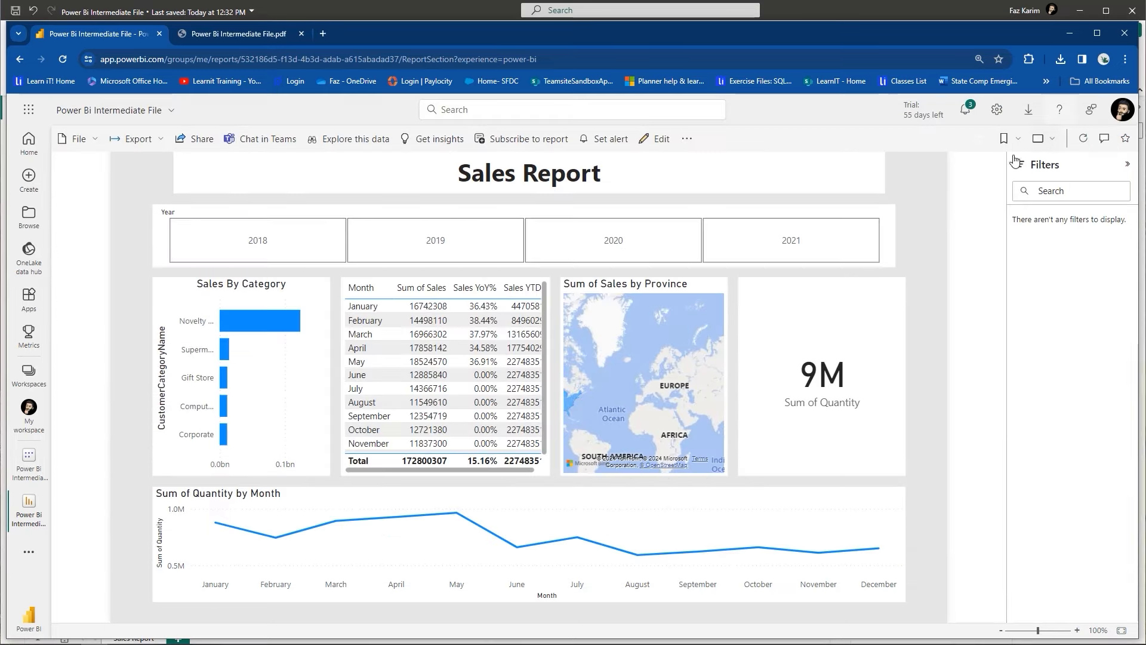
# Step: Export the report with Analyze in Excel and open the created workbook in Excel for the web
pyautogui.click(160, 141)
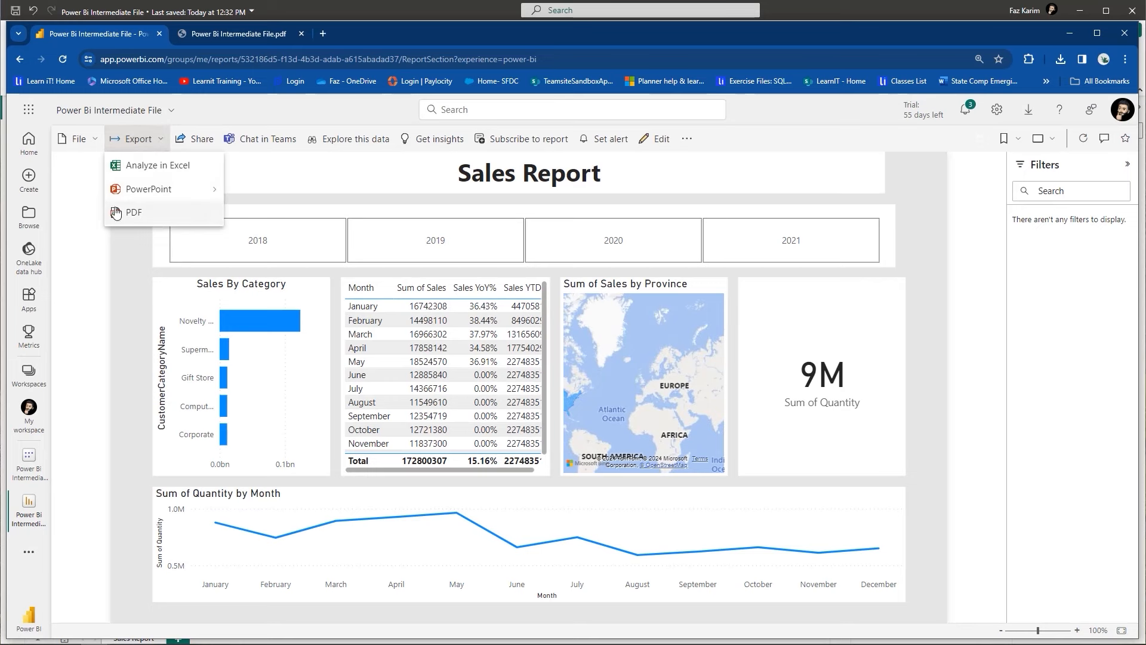
pyautogui.click(141, 175)
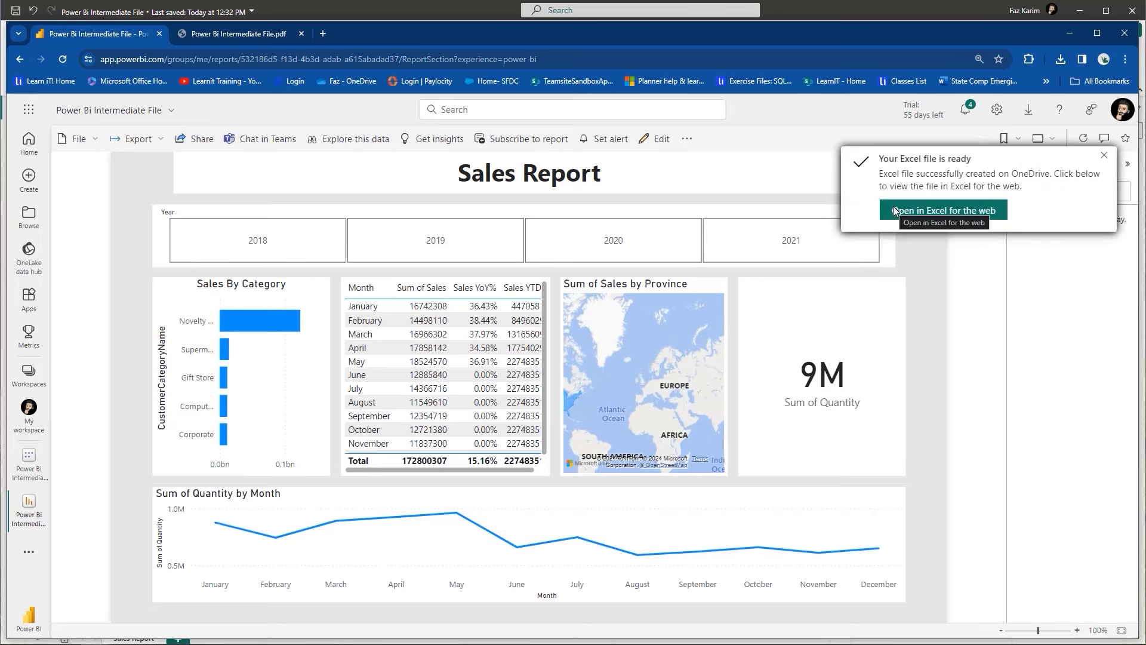
pyautogui.click(912, 211)
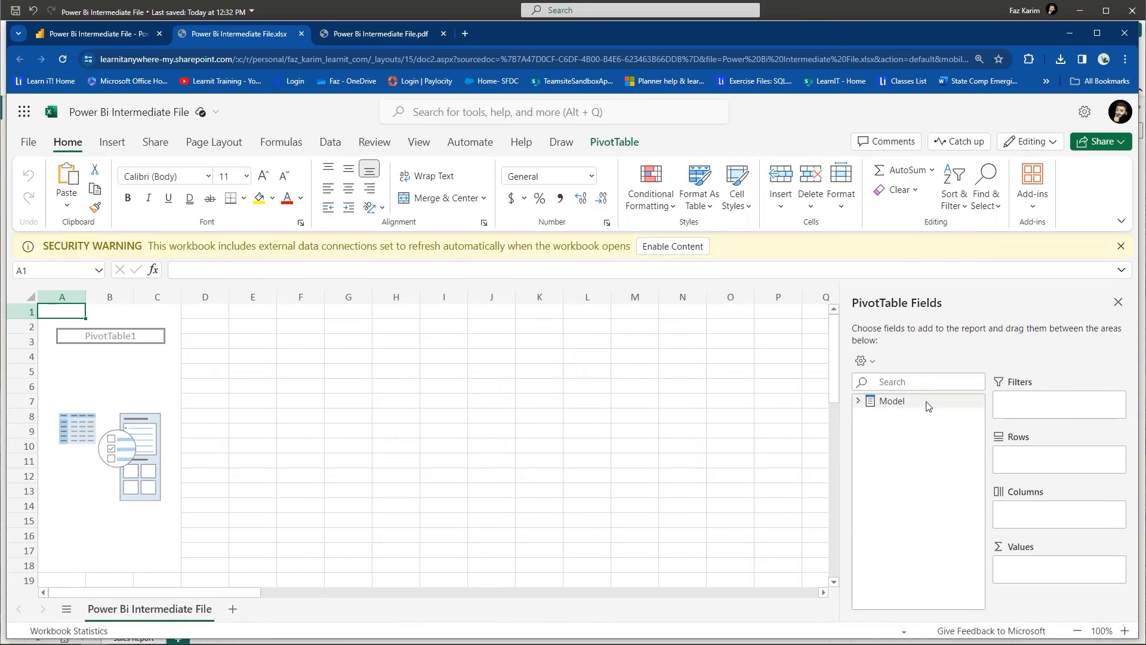
# Step: Enable the workbook's external data content, look through the InvoiceData and MasterCustomer1 PivotTable fields, and close the workbook
pyautogui.click(673, 246)
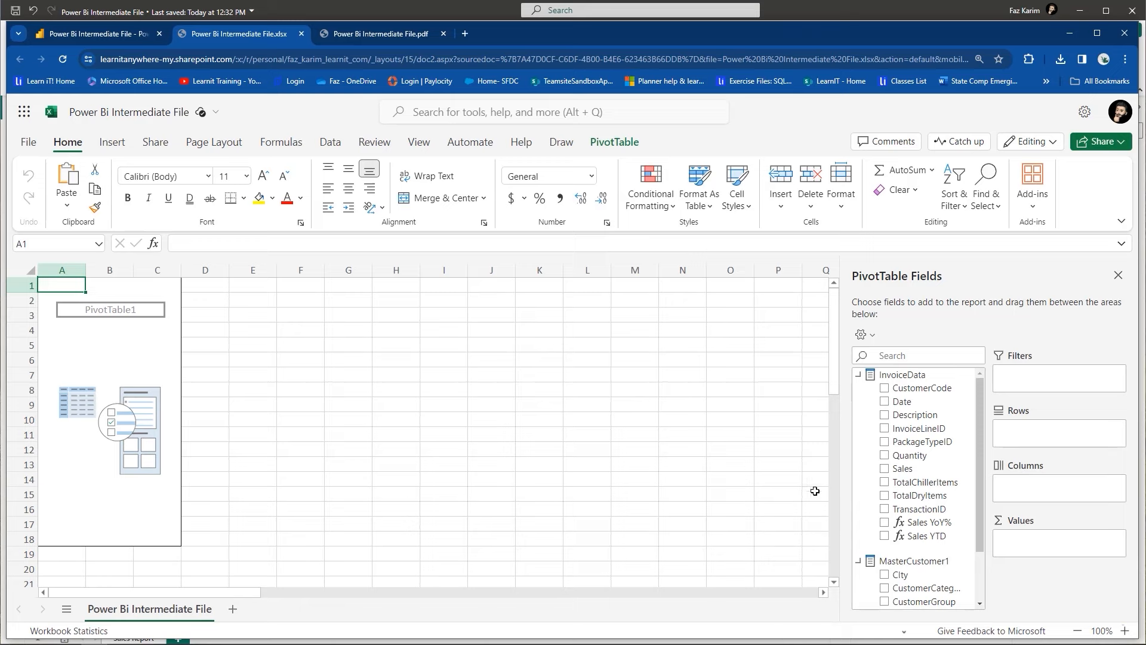
pyautogui.scroll(-1, 979, 428)
pyautogui.scroll(-2, 979, 428)
pyautogui.scroll(3, 979, 428)
pyautogui.click(300, 33)
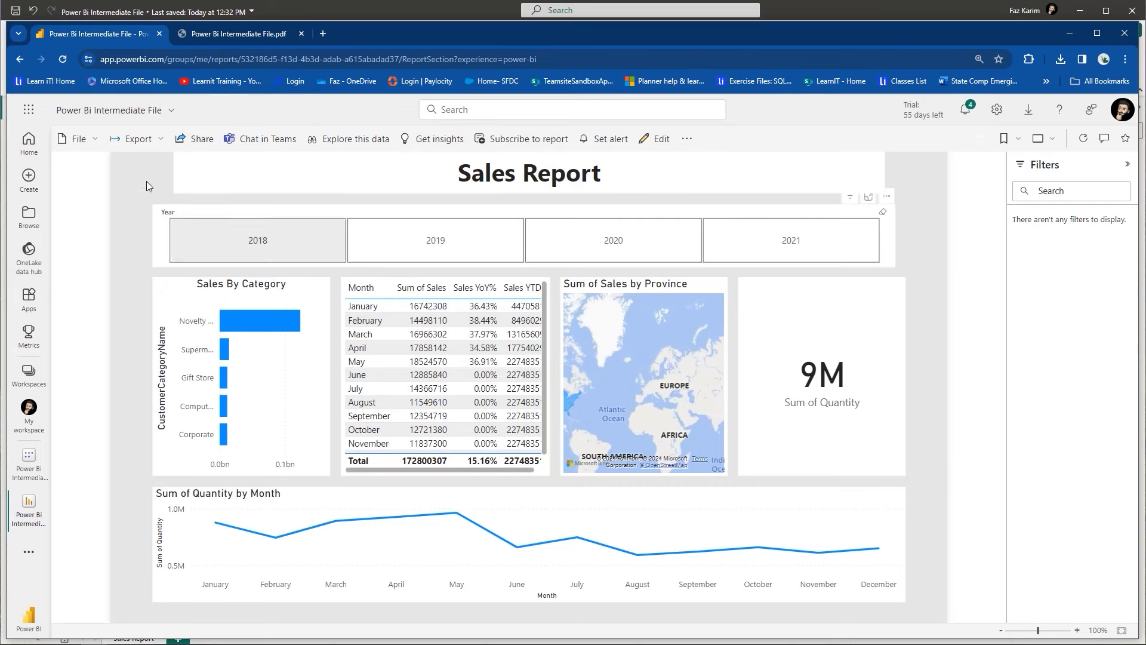
# Step: Look over the report's export and file options, including the ways to embed the report
pyautogui.click(117, 141)
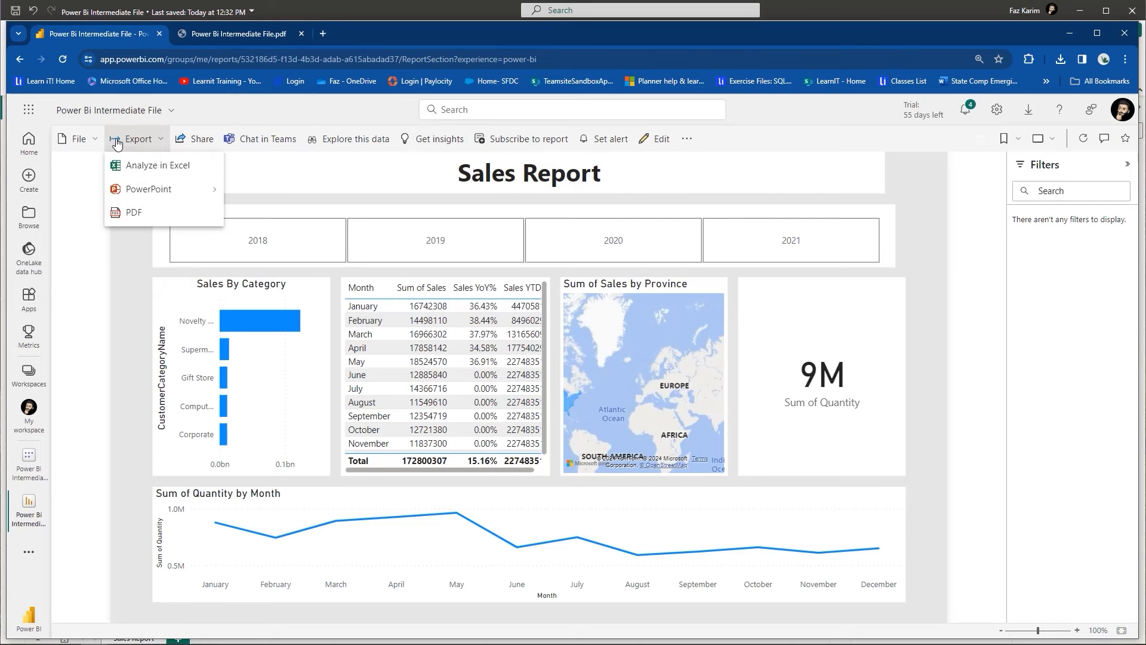
pyautogui.click(85, 140)
pyautogui.click(87, 142)
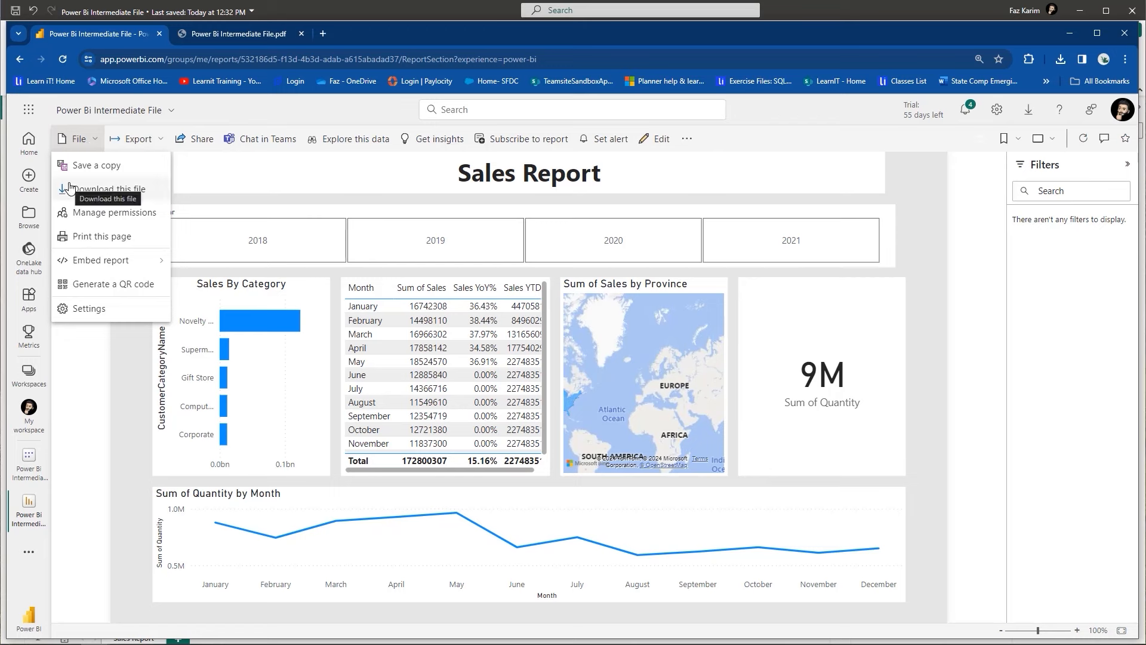
pyautogui.moveTo(65, 263)
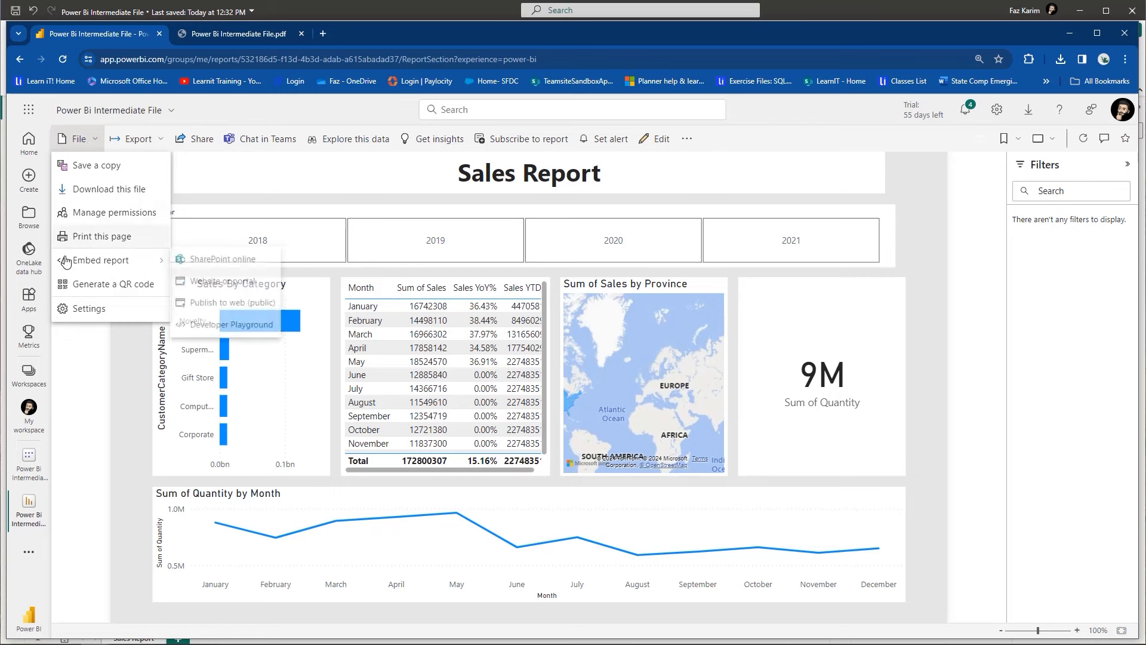
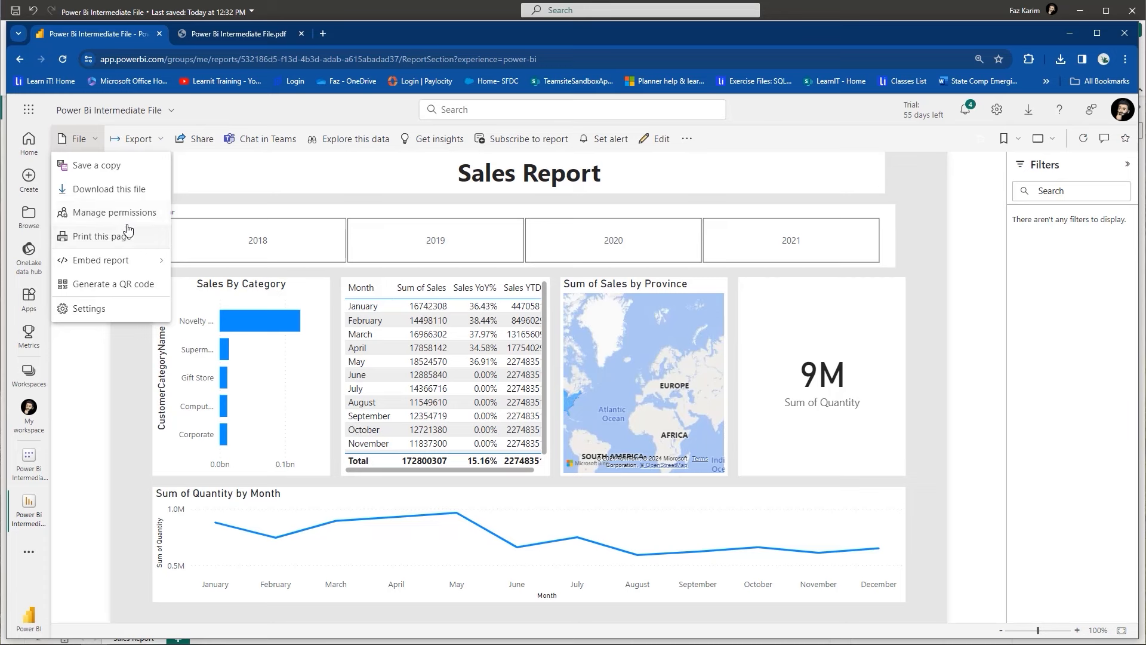
# Step: Check the report's sharing link settings, keep access for people in your organization, and close the Send link dialog without sending
pyautogui.click(198, 148)
pyautogui.click(197, 149)
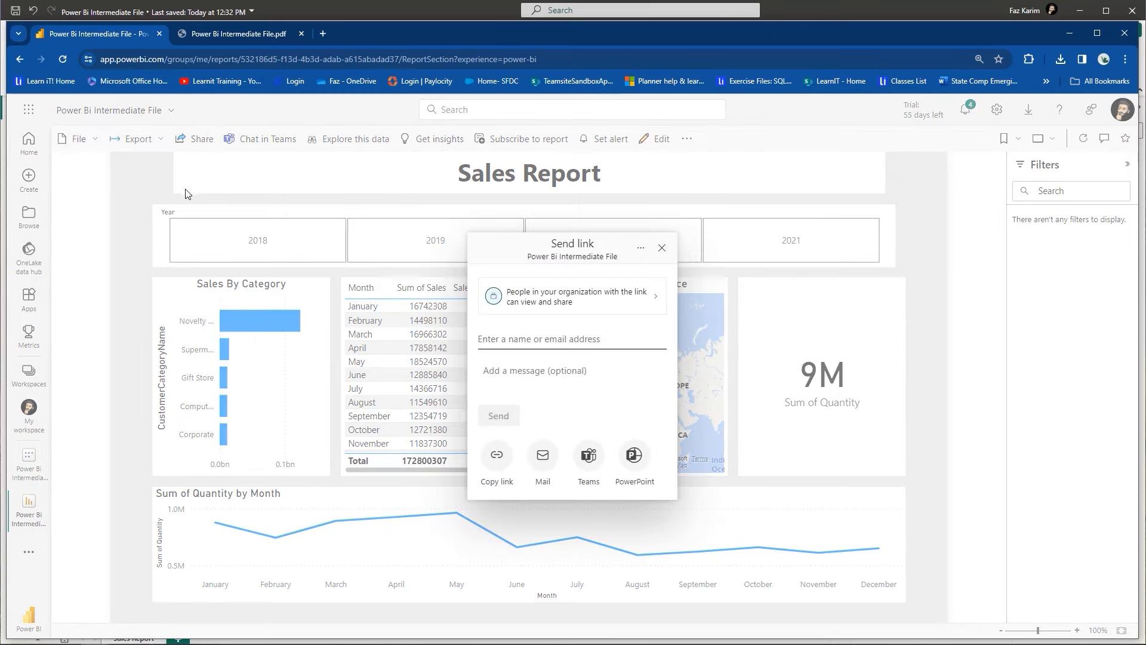
pyautogui.click(659, 299)
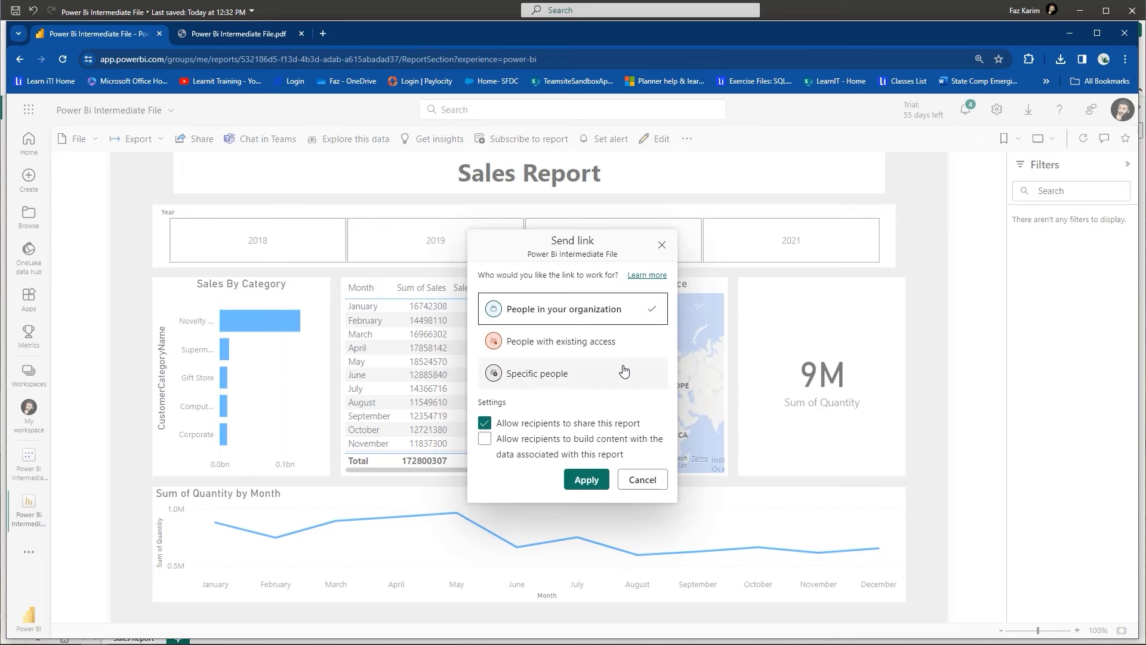
pyautogui.click(586, 480)
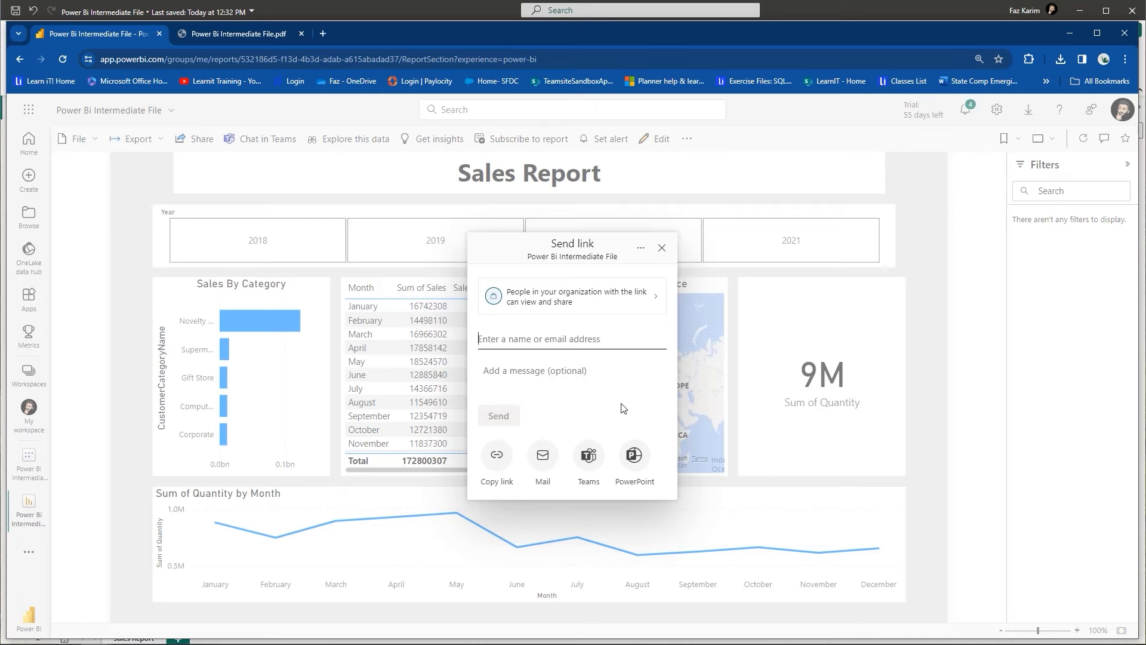
pyautogui.click(661, 247)
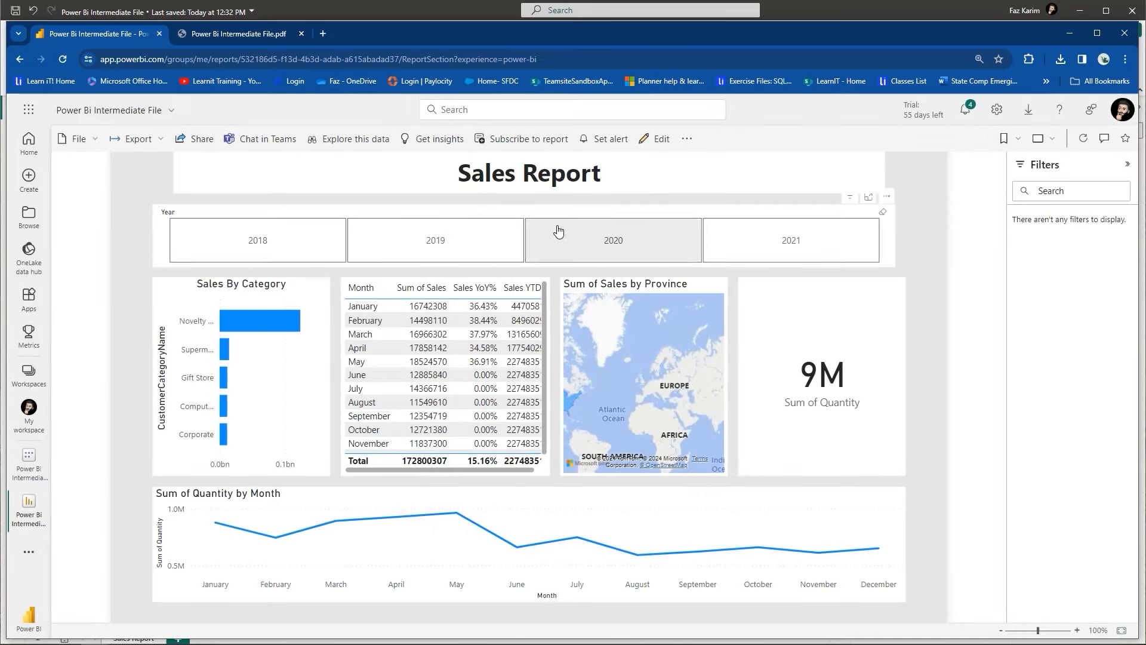
# Step: View the report's Manage permissions page with its links and related content, and return to the report
pyautogui.click(75, 139)
pyautogui.click(84, 216)
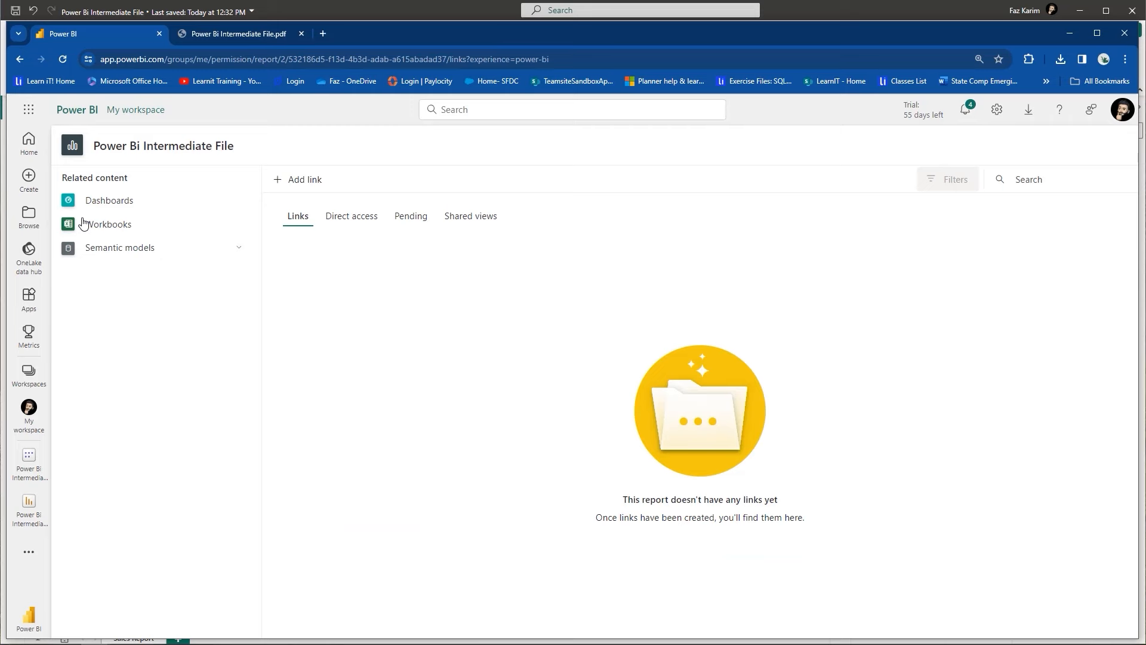
pyautogui.click(20, 59)
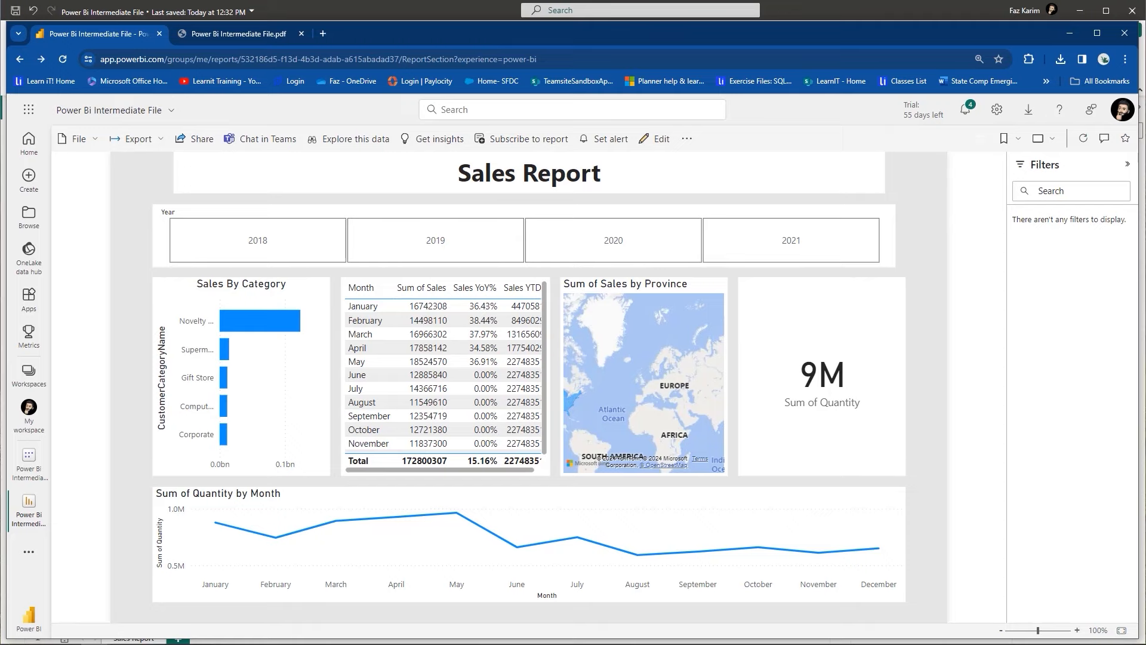
# Step: Switch to PowerPoint and close the Microsoft-Power-BI-Storytelling presentation
pyautogui.hotkey('alt', 'Tab')
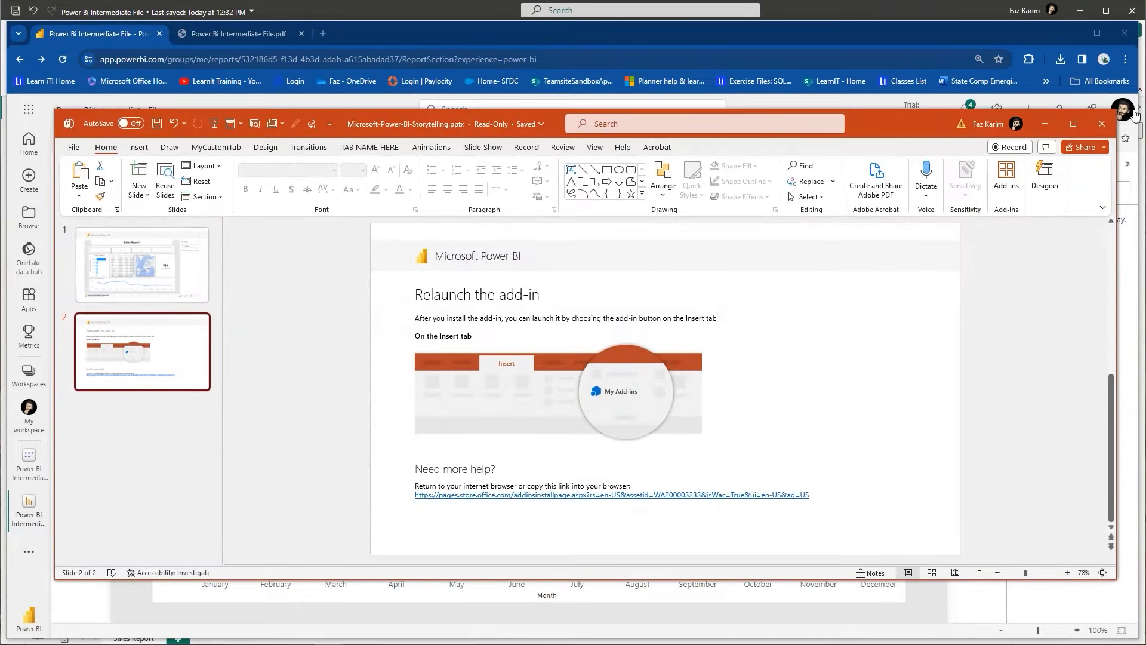
pyautogui.click(1101, 124)
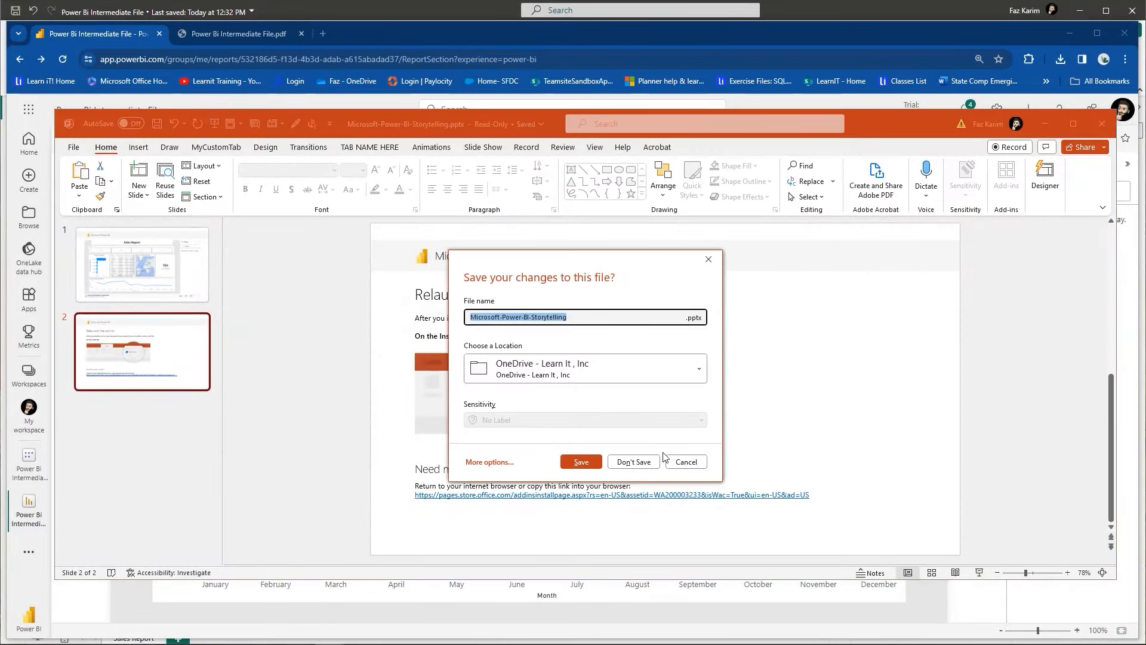